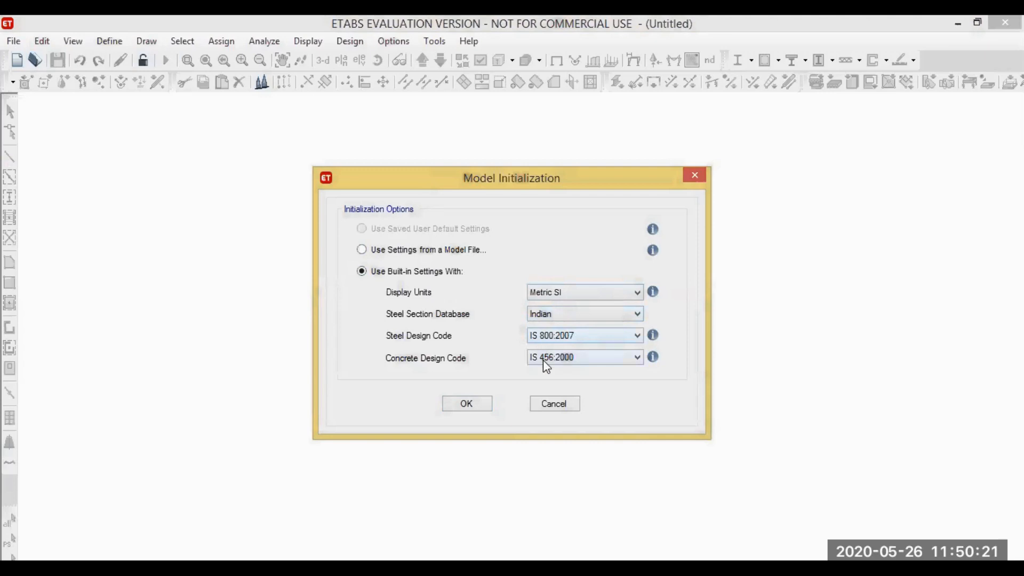
Initialize the new model with built-in settings, using IS 456:2000 as the concrete design code.
left_click(573, 361)
left_click(576, 361)
left_click(467, 404)
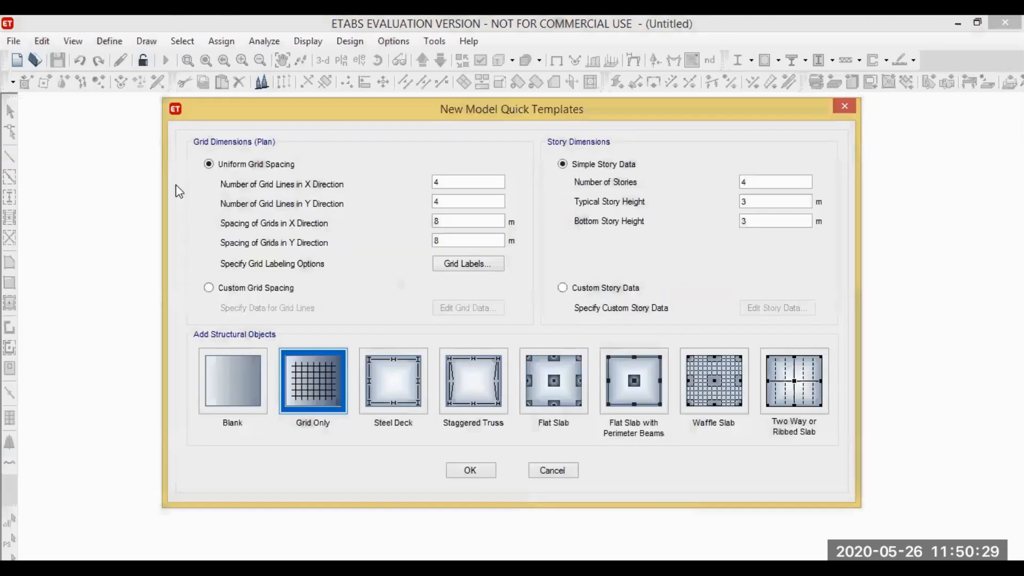
Set the uniform grid spacing to 6 m in both the X and Y directions.
left_click(459, 201)
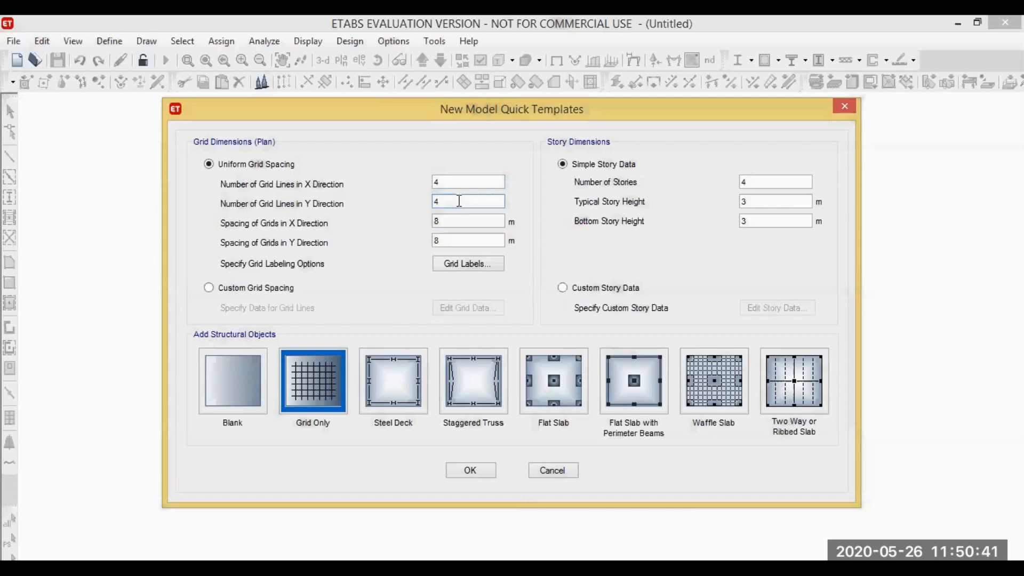
left_click(439, 220)
left_click(464, 242)
type("6")
left_click(750, 181)
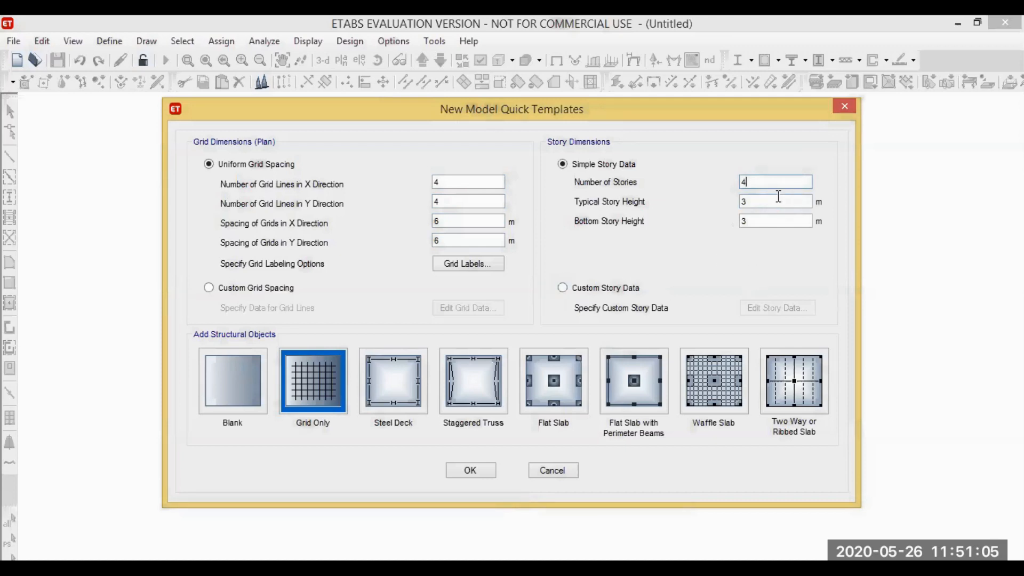
left_click(564, 288)
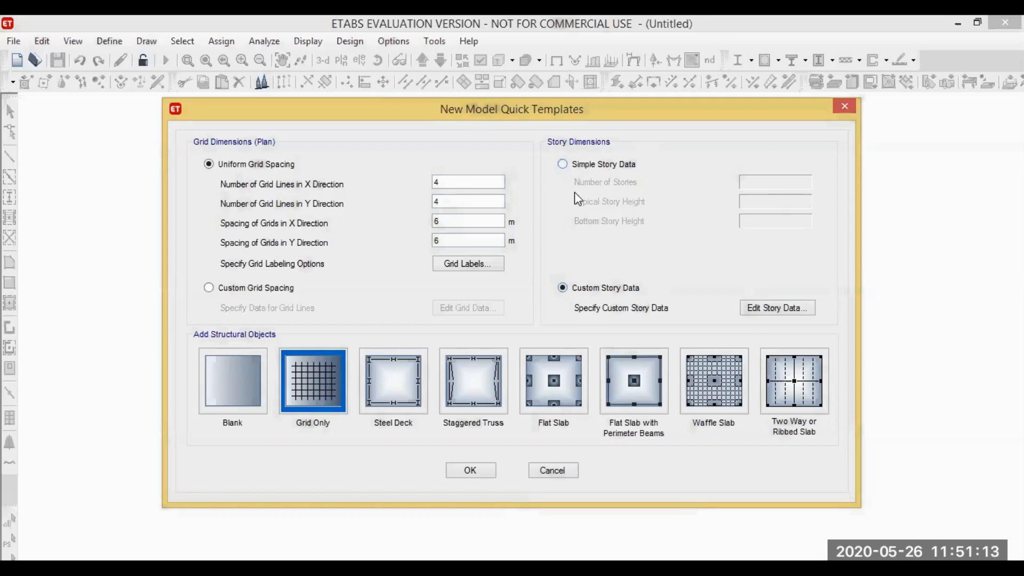
left_click(766, 312)
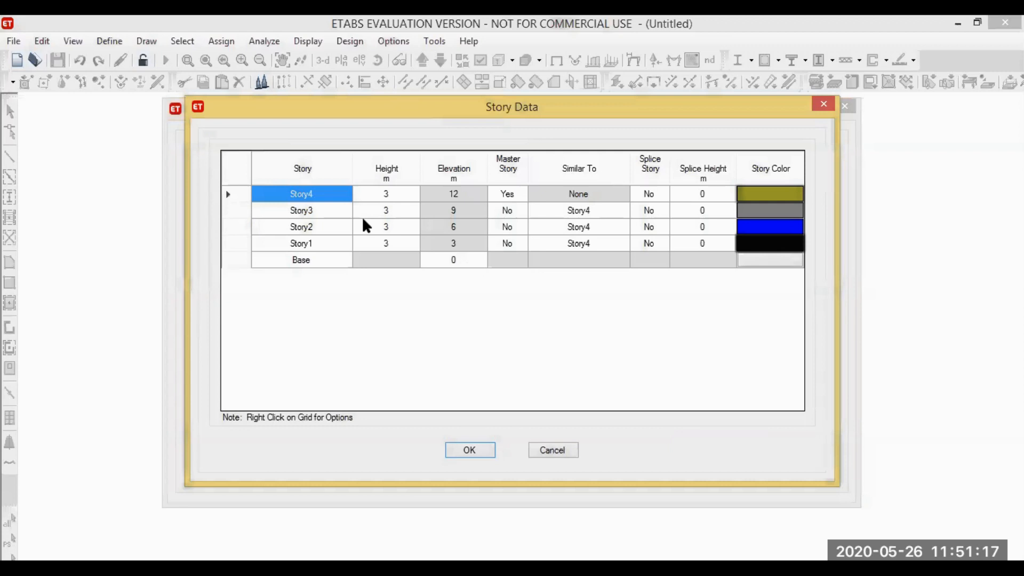
left_click(822, 106)
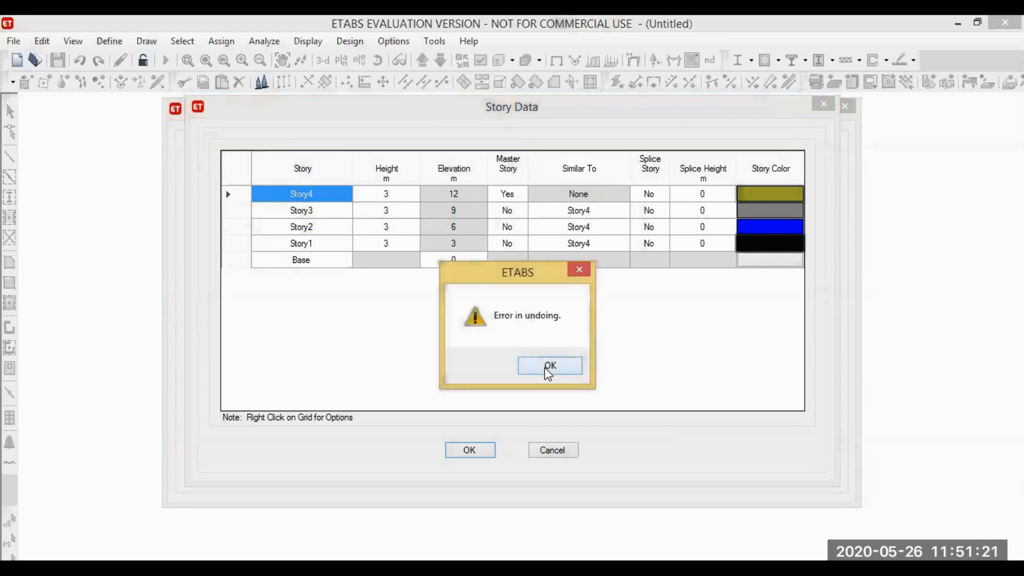
left_click(546, 367)
left_click(563, 164)
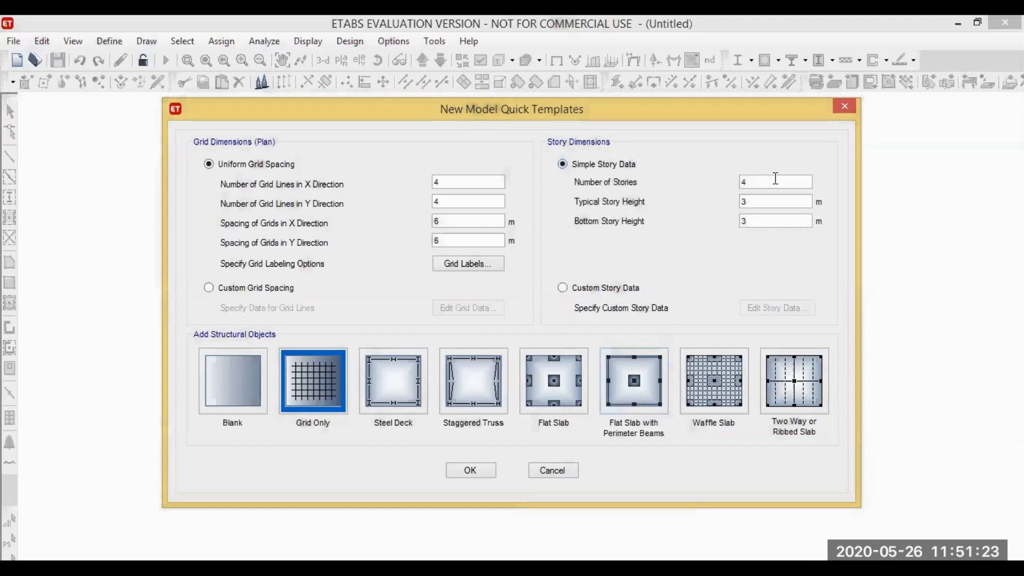
Set the number of stories to 23, then switch to custom story data and open it for editing.
left_click(782, 182)
type("23")
left_click(773, 220)
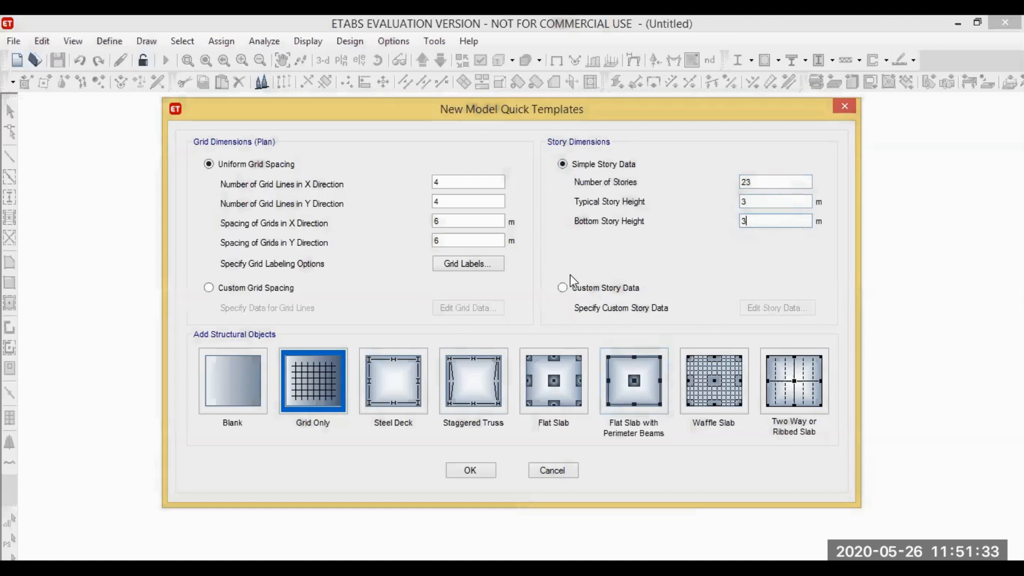
left_click(563, 288)
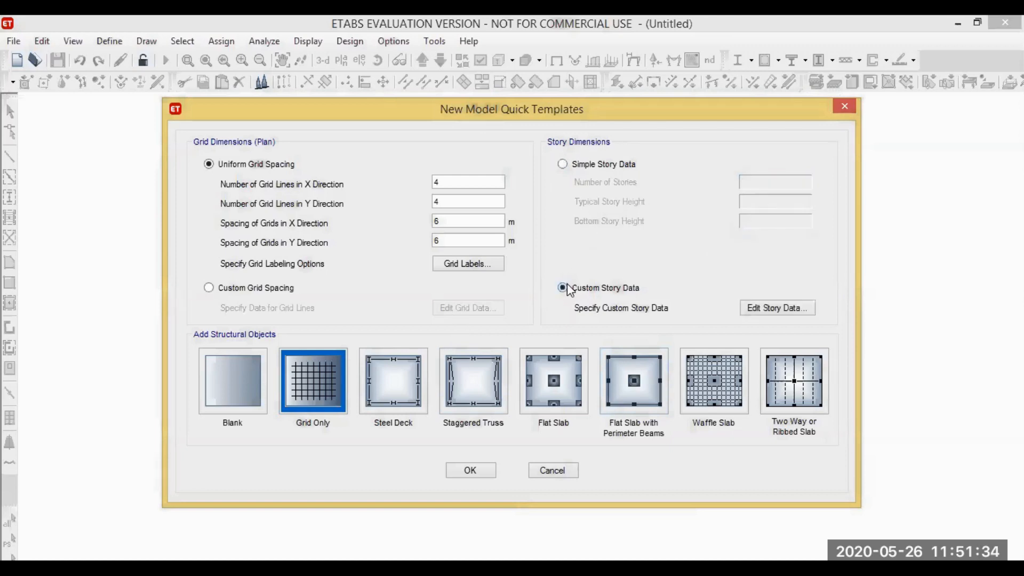
left_click(779, 309)
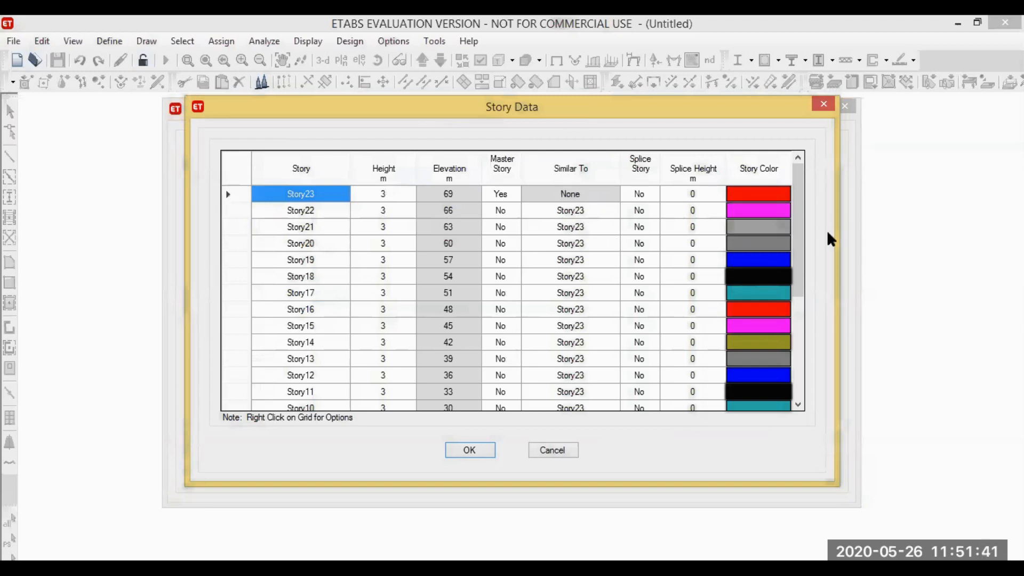
Make Story8 a master story in the story data.
left_click(794, 232)
left_click_drag(802, 246, 798, 384)
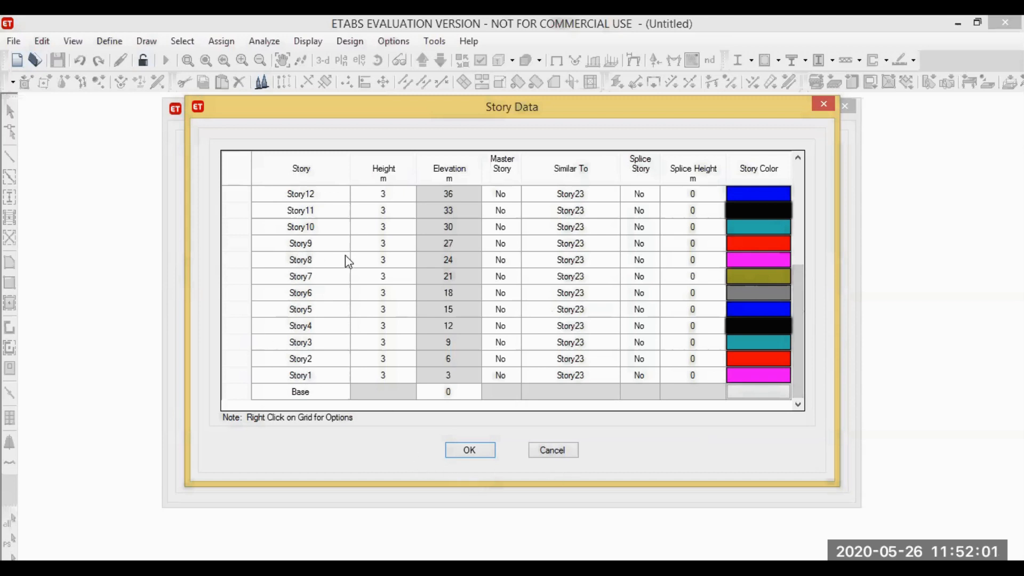
left_click(510, 265)
left_click(516, 261)
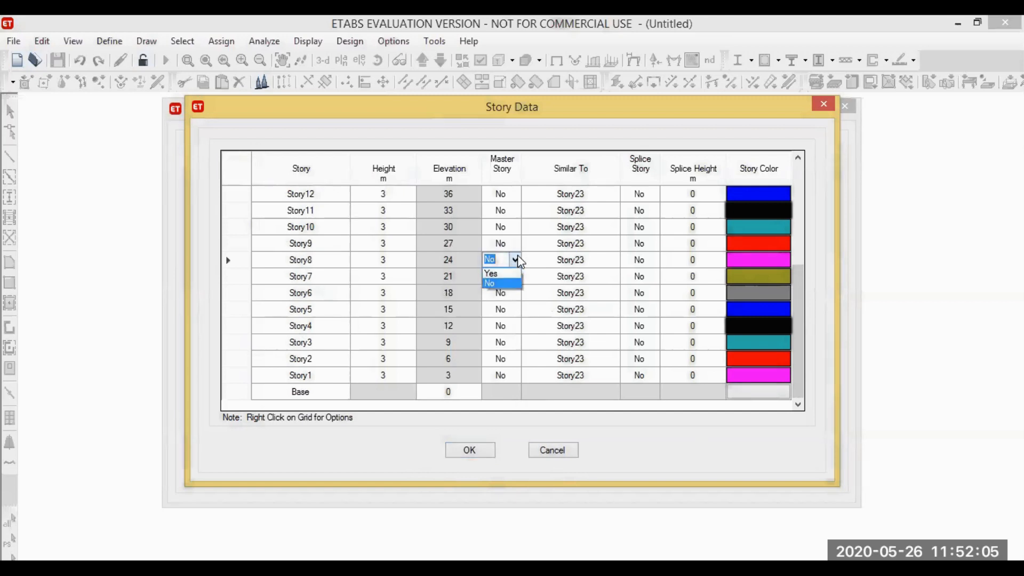
left_click(502, 273)
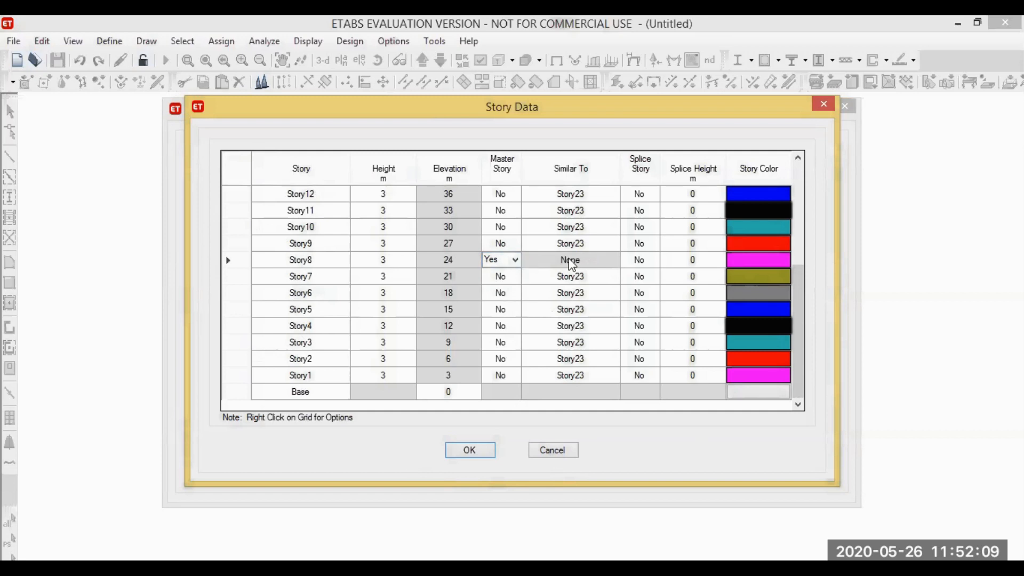
Set Story7, Story6 and Story5 as similar to Story8.
left_click(642, 277)
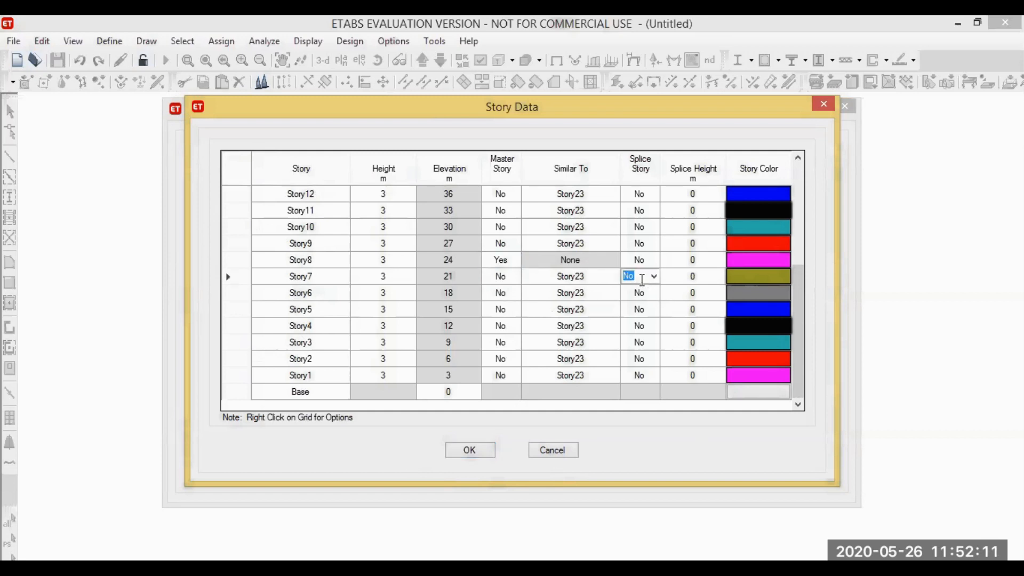
left_click(603, 283)
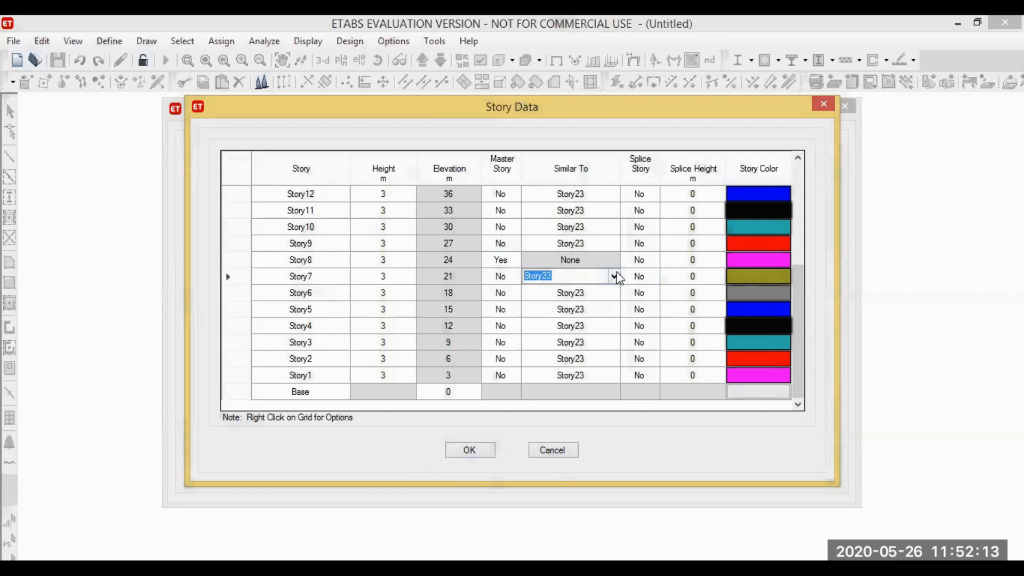
left_click(614, 276)
left_click(578, 309)
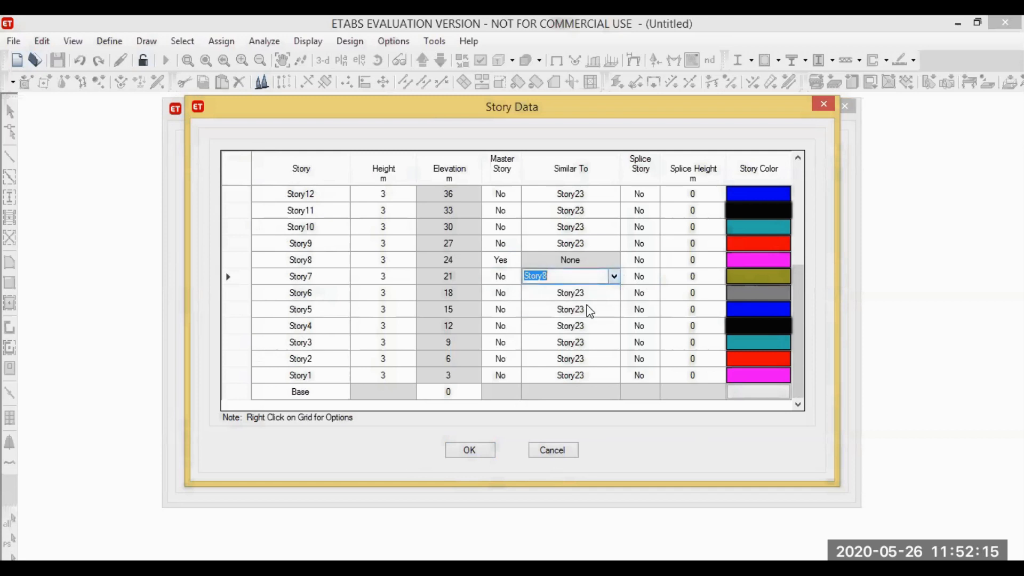
left_click(612, 294)
left_click(614, 293)
left_click(587, 326)
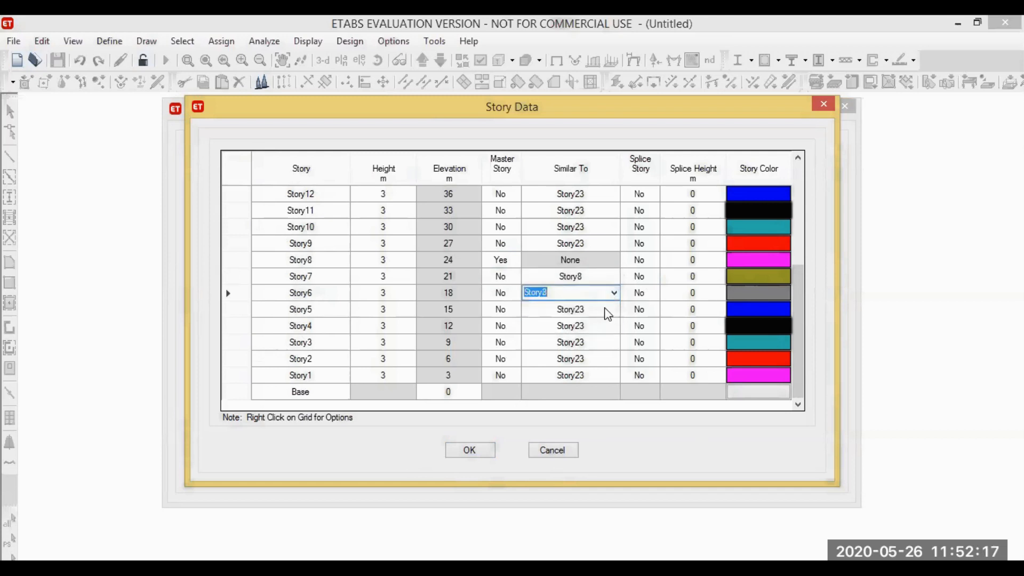
left_click(608, 310)
left_click(614, 309)
left_click(572, 343)
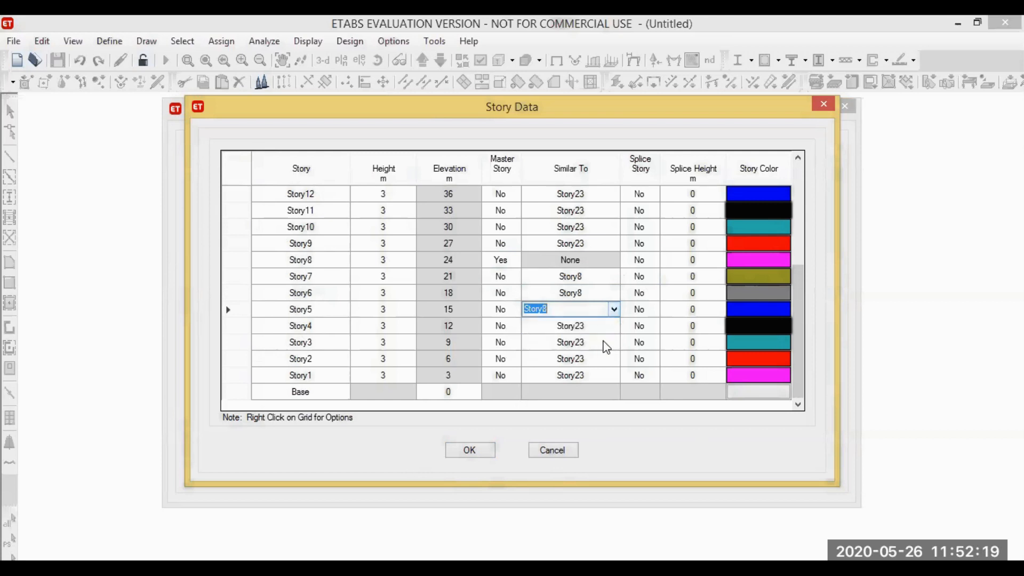
Set Story4, Story3, Story2 and Story1 as similar to Story8.
left_click(617, 328)
left_click(616, 326)
left_click(576, 359)
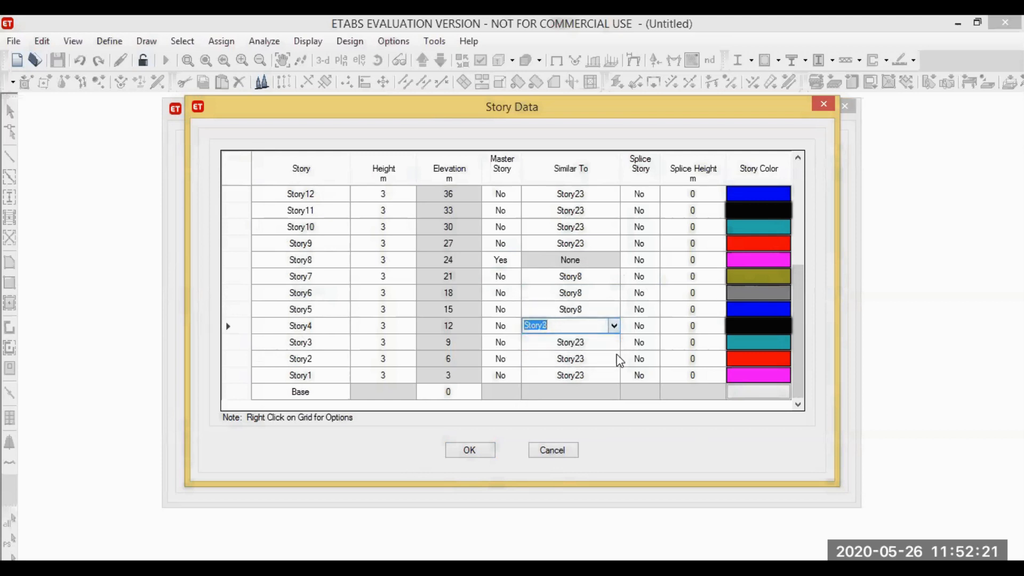
left_click(617, 344)
left_click(615, 342)
left_click(572, 376)
left_click(612, 362)
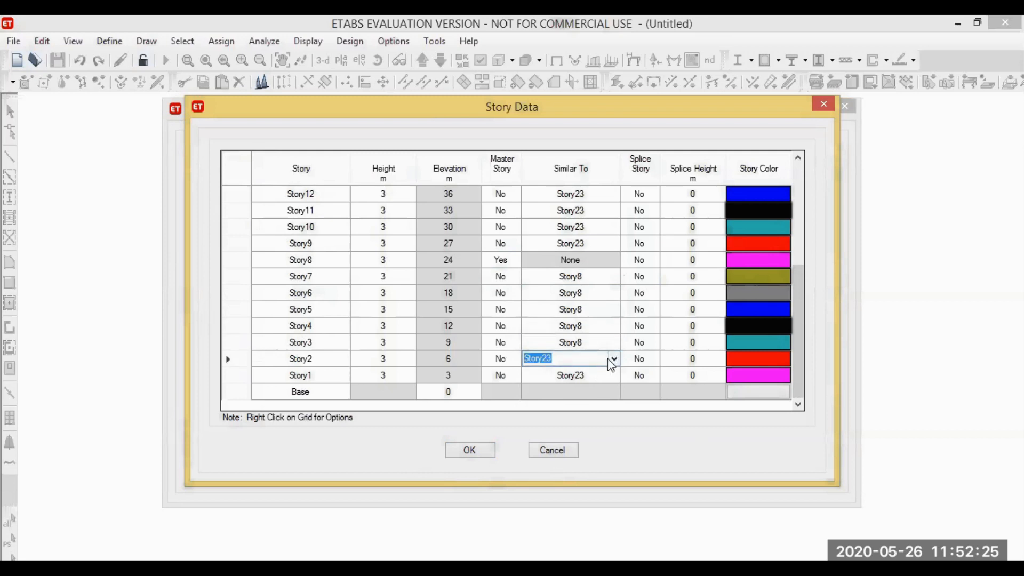
left_click(614, 359)
left_click(582, 394)
left_click(614, 376)
left_click(614, 376)
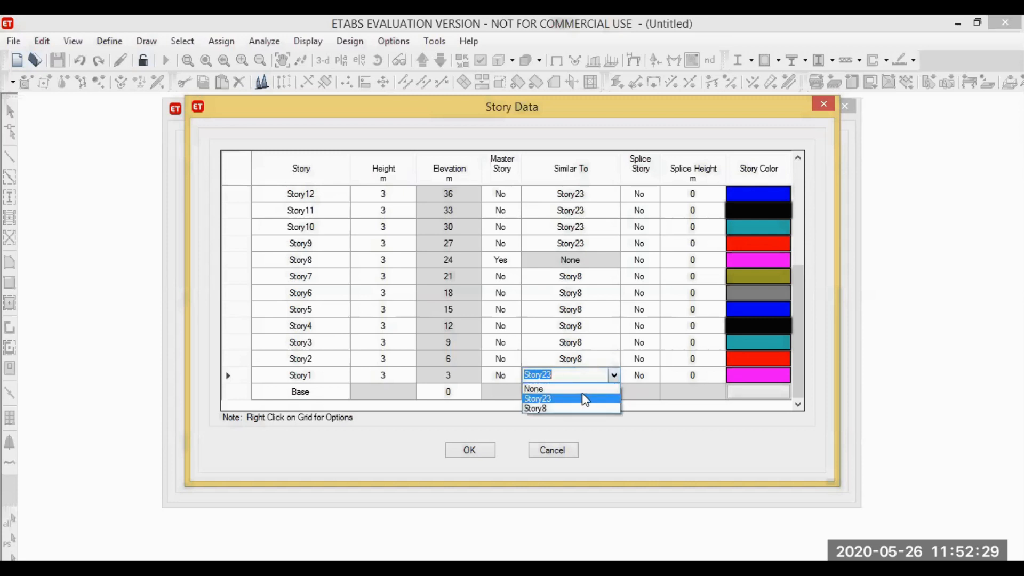
left_click(580, 409)
Make Story14 a master story in the story data.
left_click_drag(798, 356, 806, 298)
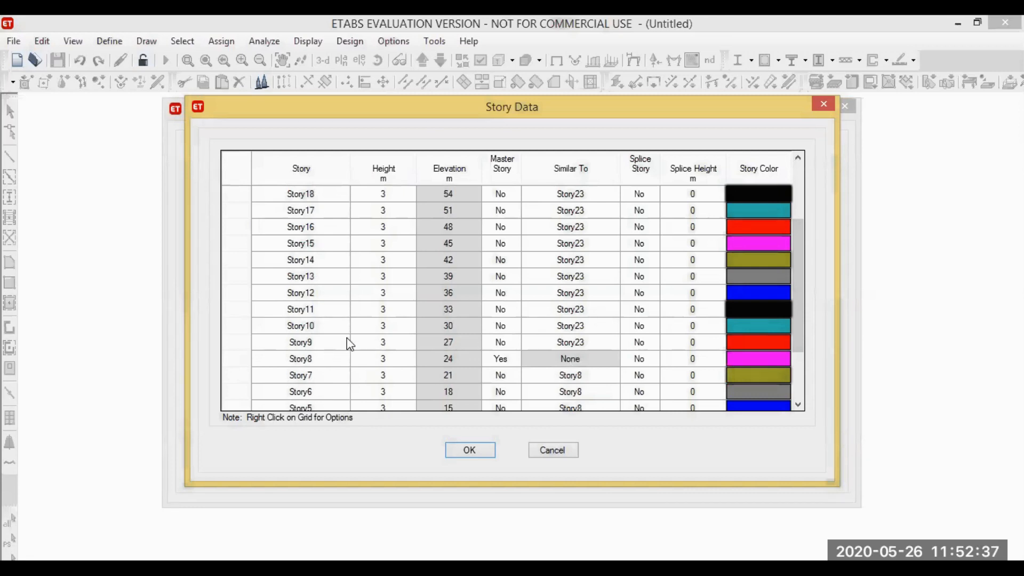
left_click(507, 259)
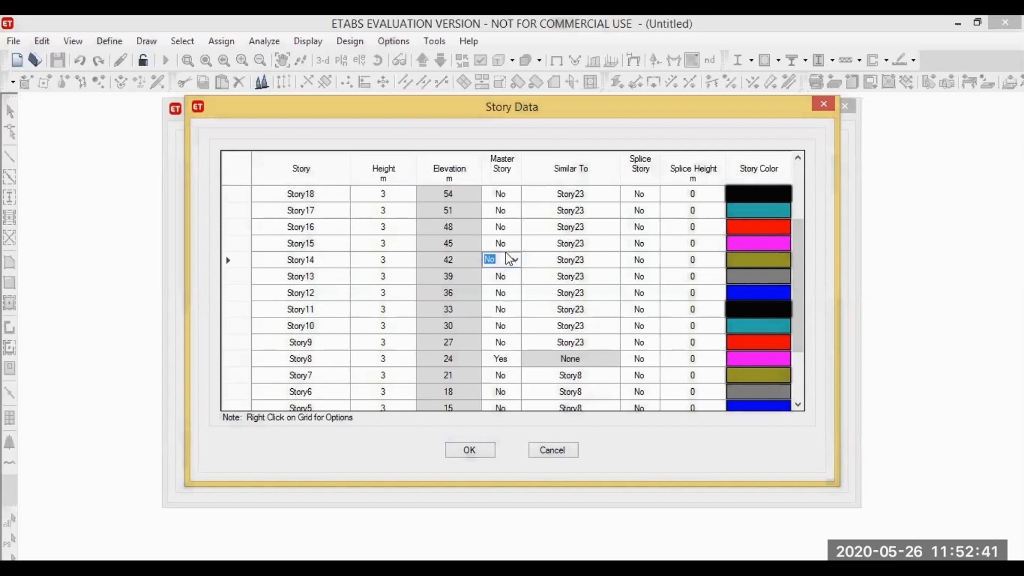
left_click(508, 260)
left_click(501, 273)
Set Story13, Story12 and Story11 as similar to Story14.
left_click(591, 275)
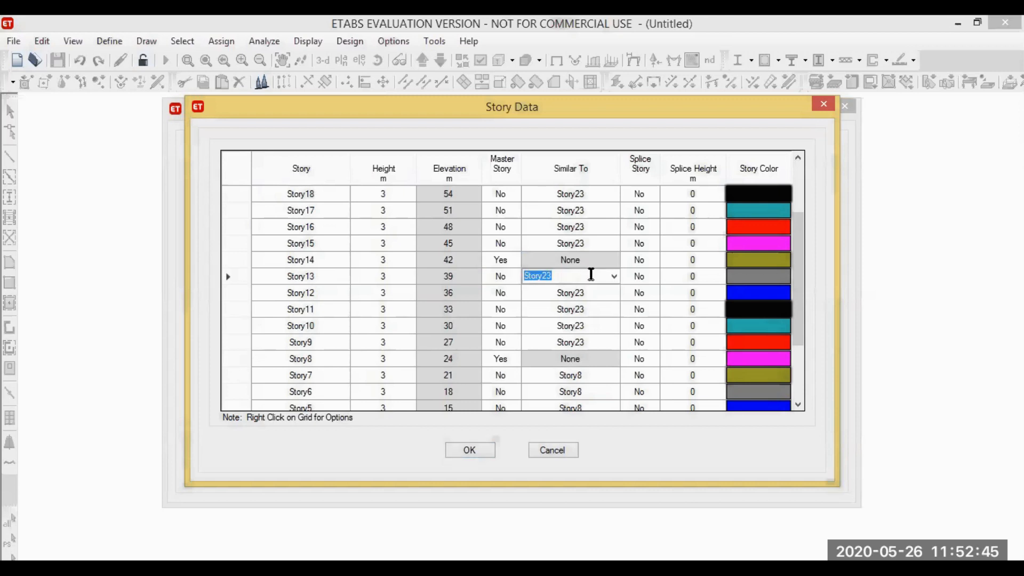
left_click(614, 276)
left_click(582, 305)
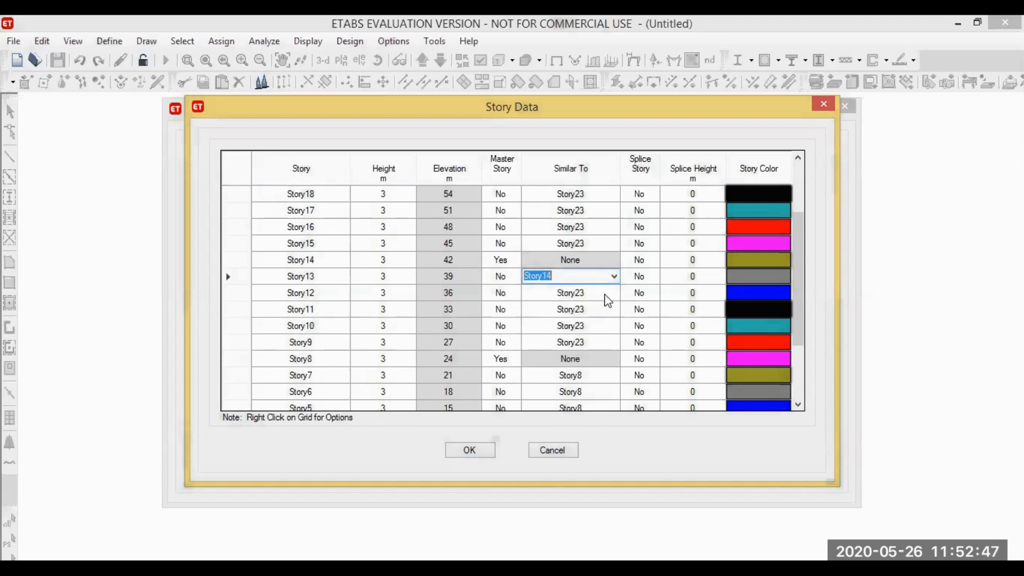
left_click(593, 293)
left_click(614, 293)
left_click(580, 323)
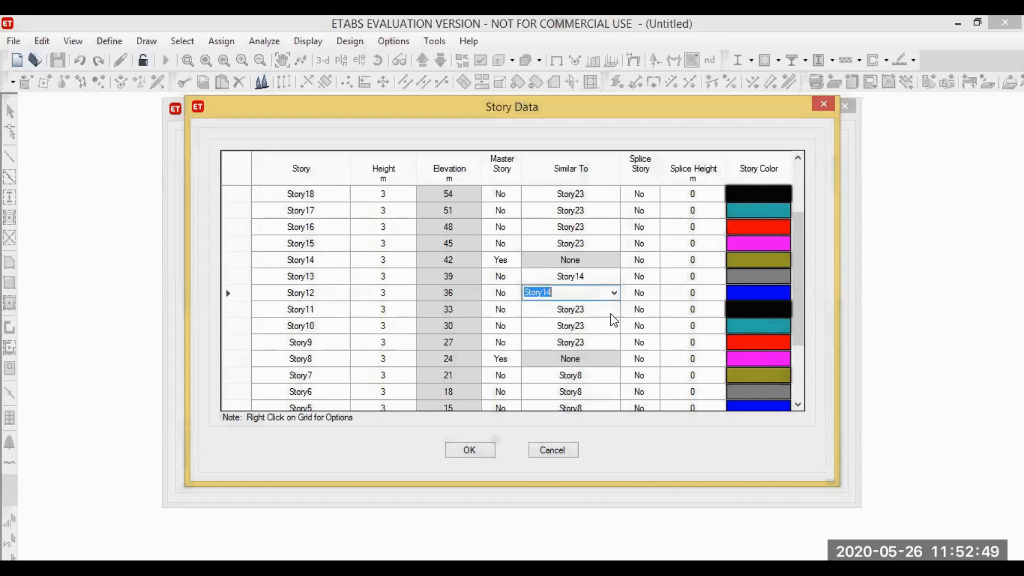
left_click(612, 310)
left_click(614, 310)
left_click(574, 342)
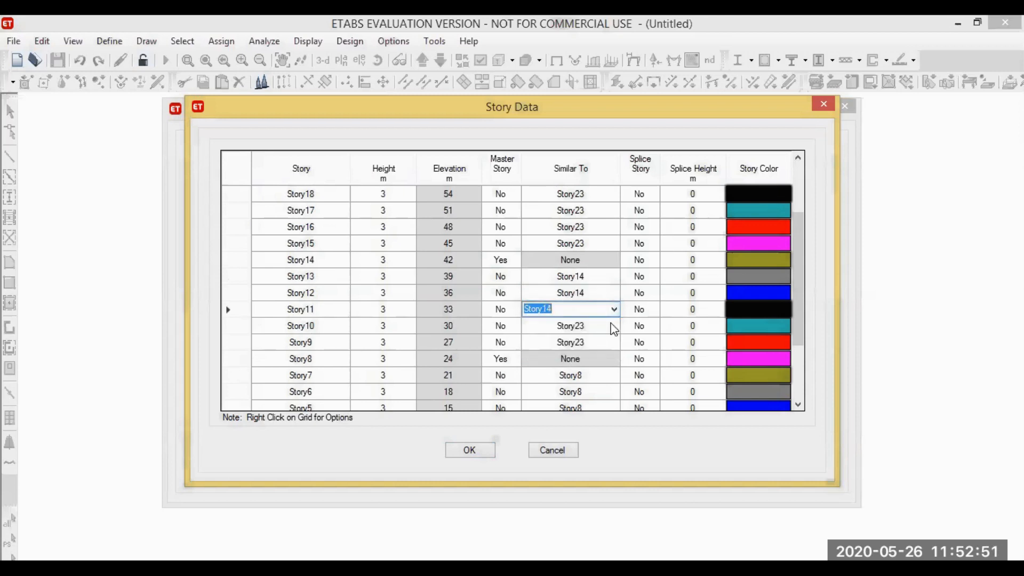
Set Story10 and Story9 as similar to Story14.
left_click(614, 327)
left_click(614, 325)
left_click(592, 359)
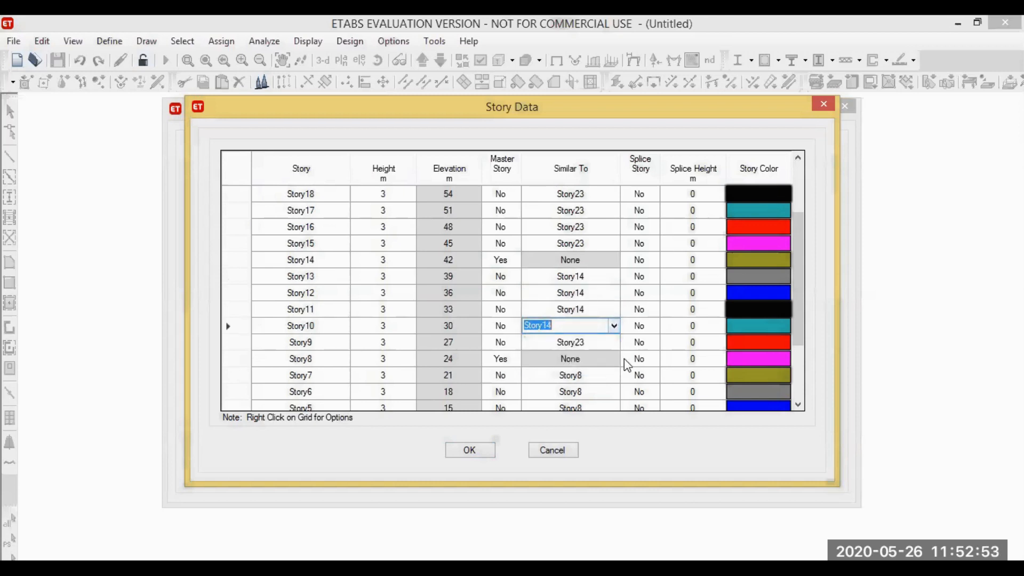
left_click(614, 342)
left_click(613, 342)
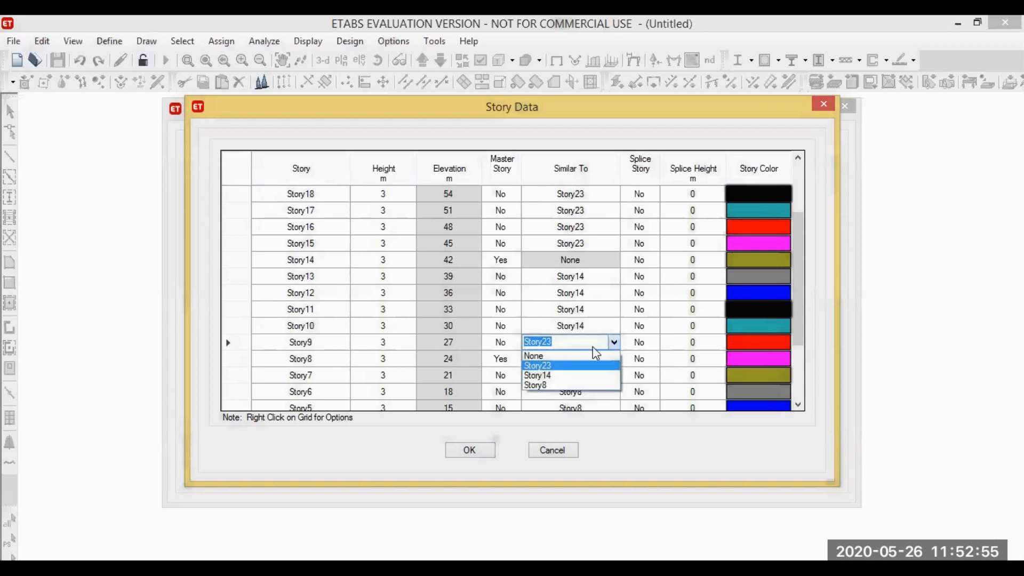
left_click(565, 375)
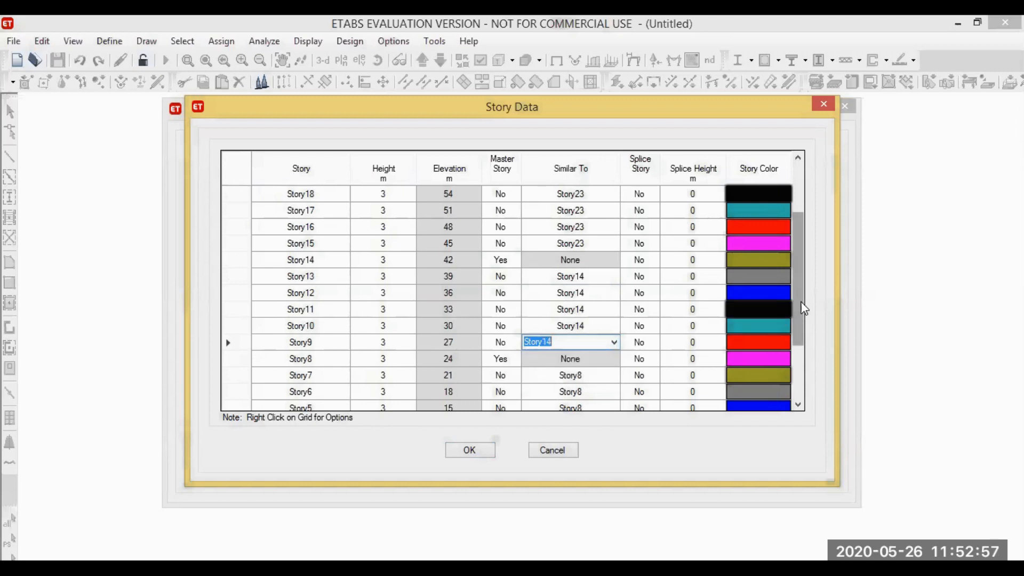
Make Story19 a master story in the story data.
left_click_drag(804, 308, 798, 240)
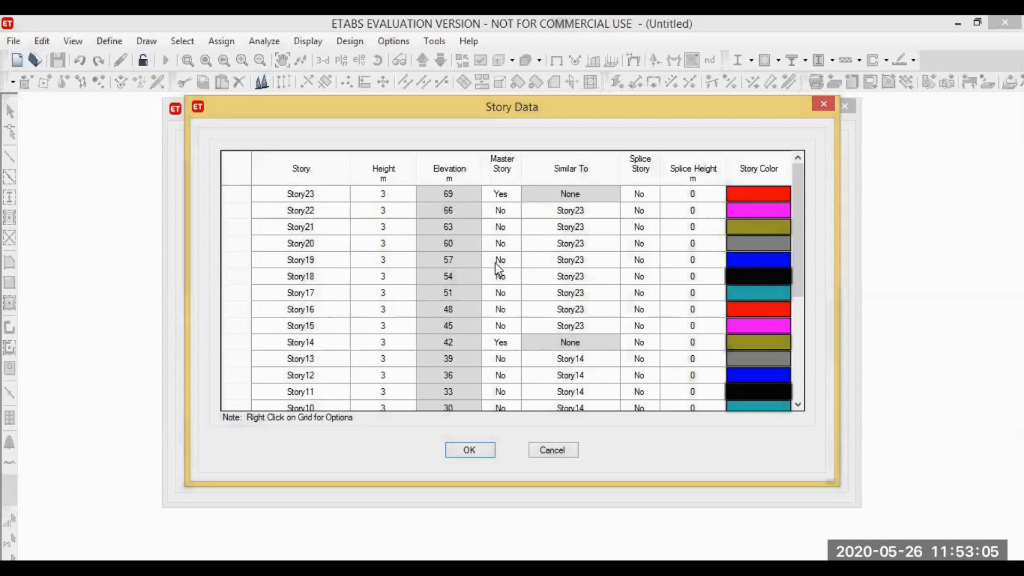
left_click(510, 263)
left_click(515, 260)
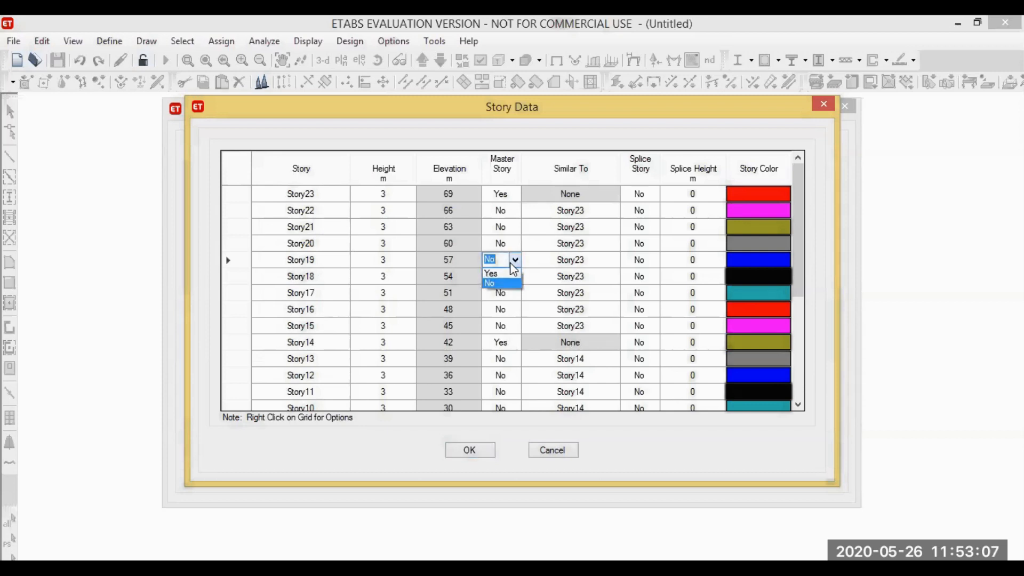
left_click(502, 277)
Set Story18 and Story17 as similar to Story19 in the story data.
left_click(596, 277)
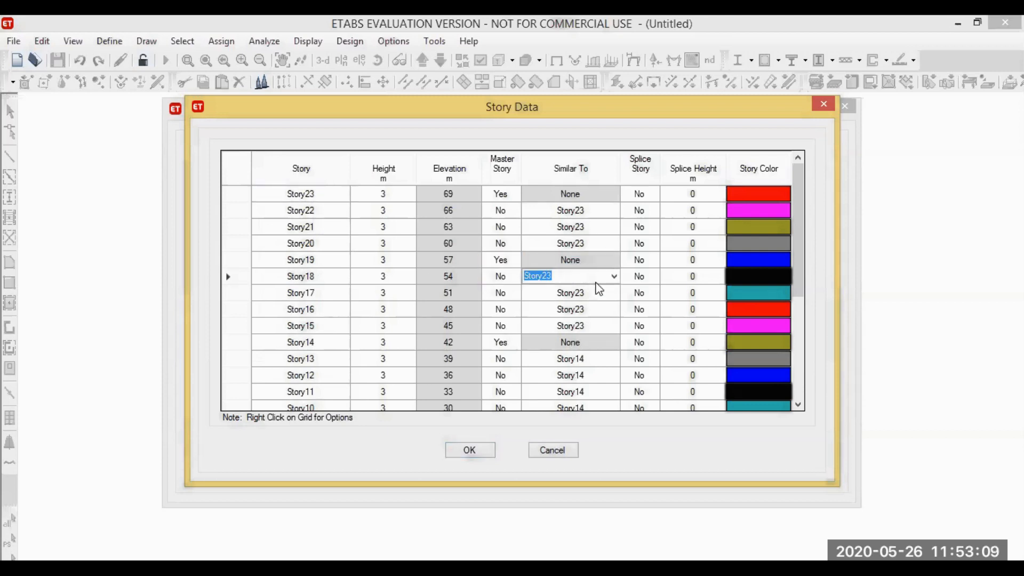
left_click(613, 275)
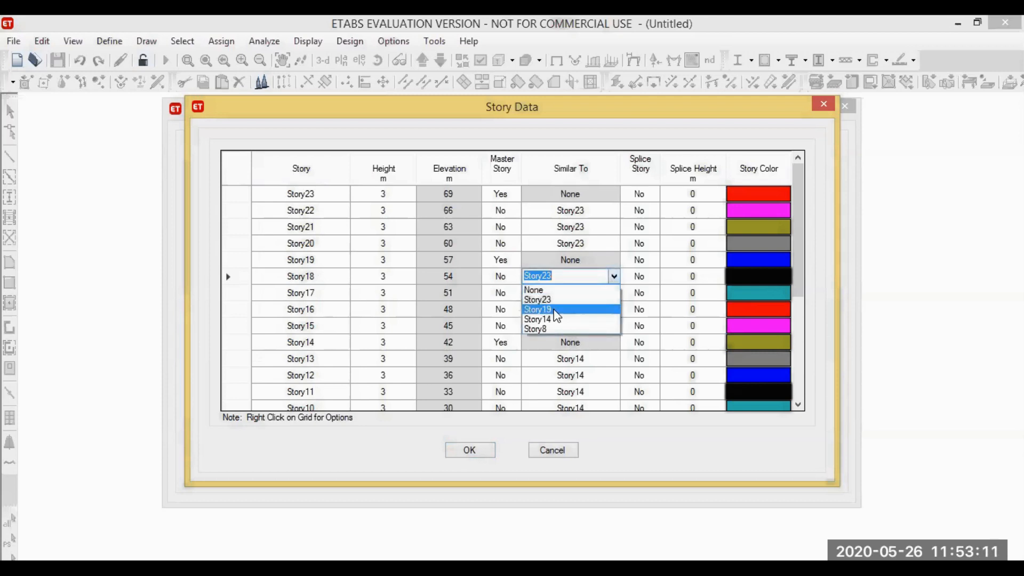
left_click(597, 309)
left_click(611, 297)
left_click(608, 294)
left_click(601, 322)
Set Story16 and Story15 as similar to Story19 in the story data.
left_click(613, 311)
left_click(614, 309)
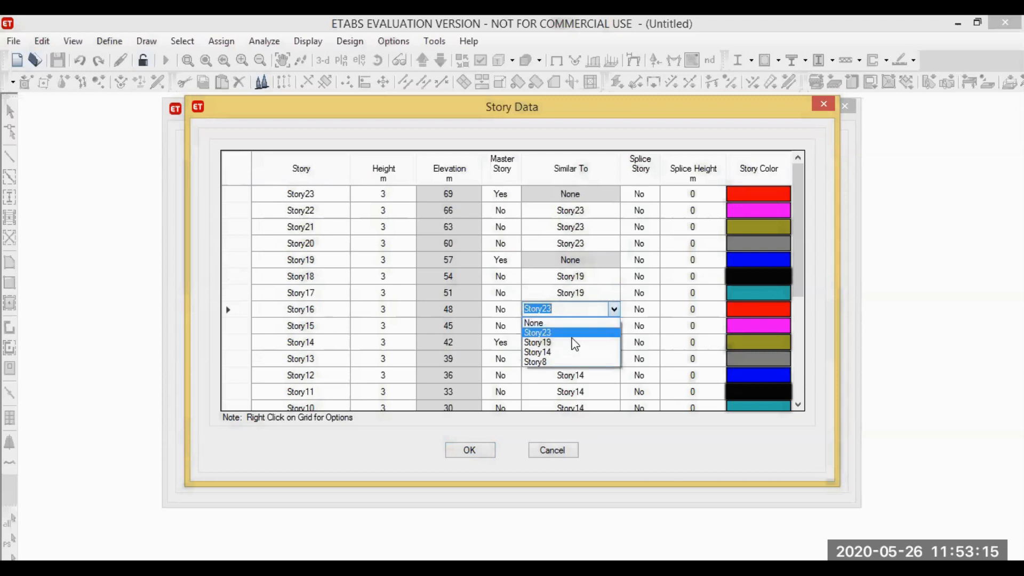
left_click(599, 340)
left_click(614, 325)
left_click(614, 326)
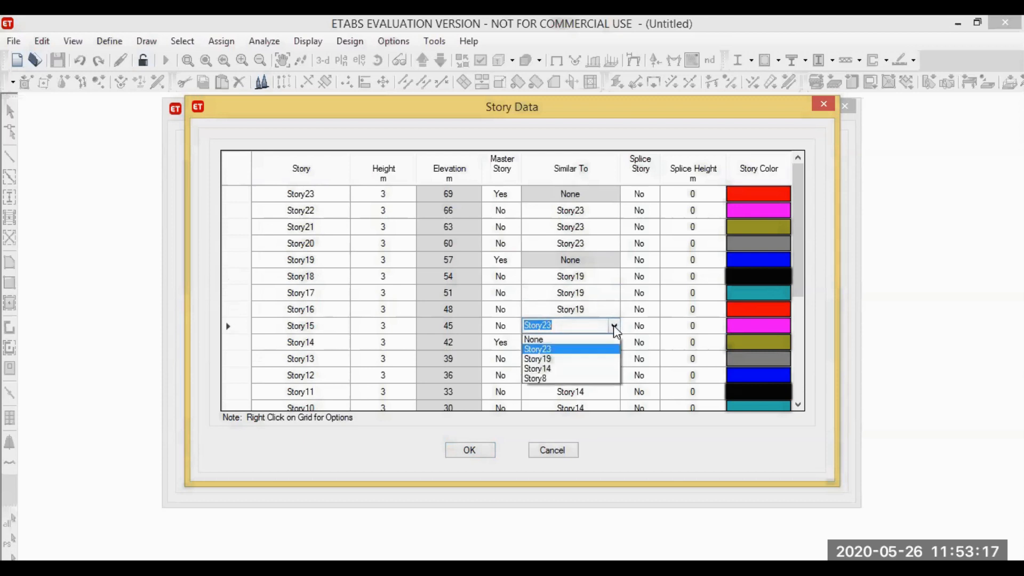
left_click(565, 359)
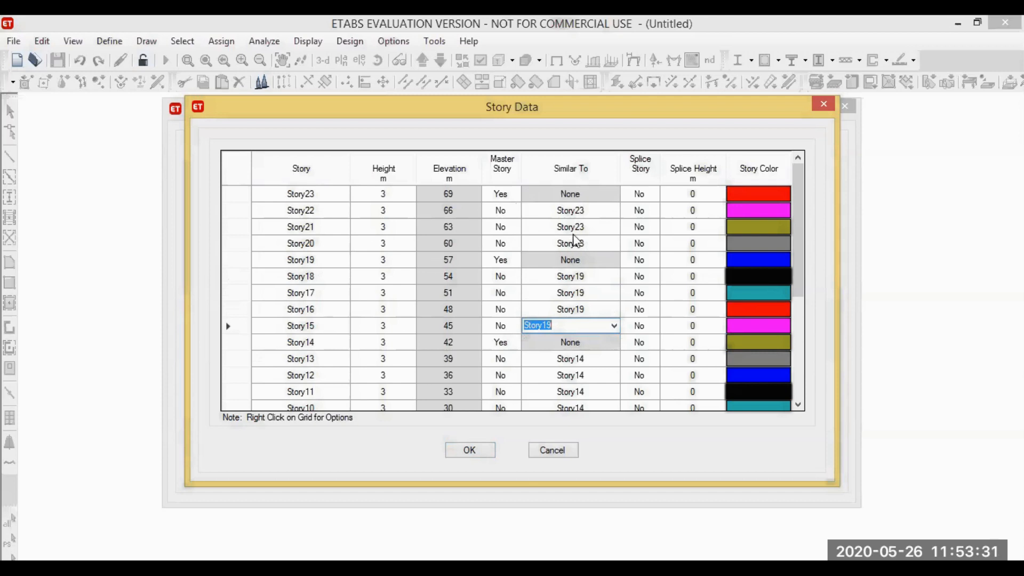
Accept the custom story data and create the model from the Grid Only template.
left_click(594, 311)
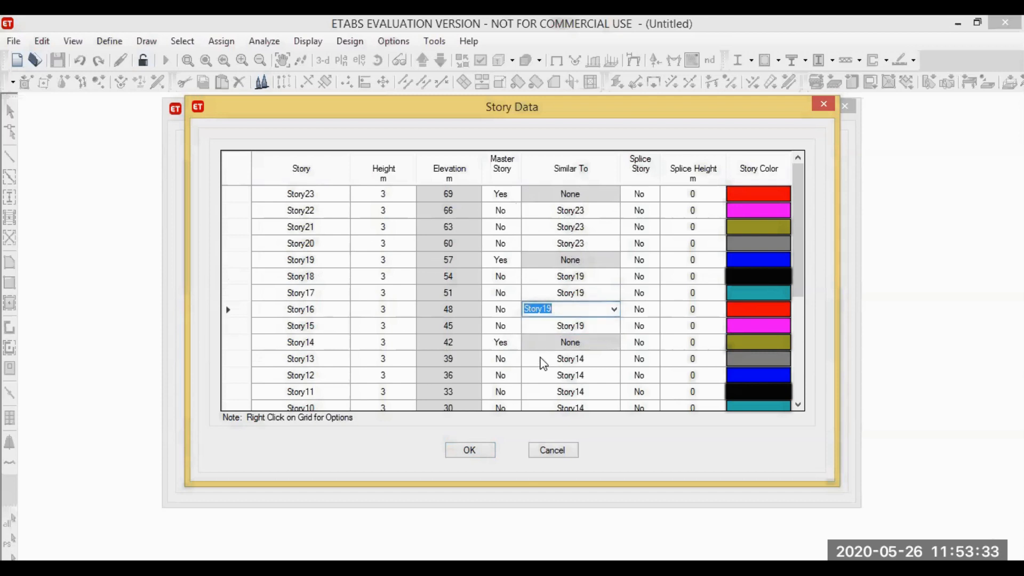
mouse_move(805, 252)
left_mouse_down()
mouse_move(802, 362)
mouse_move(815, 256)
left_mouse_up()
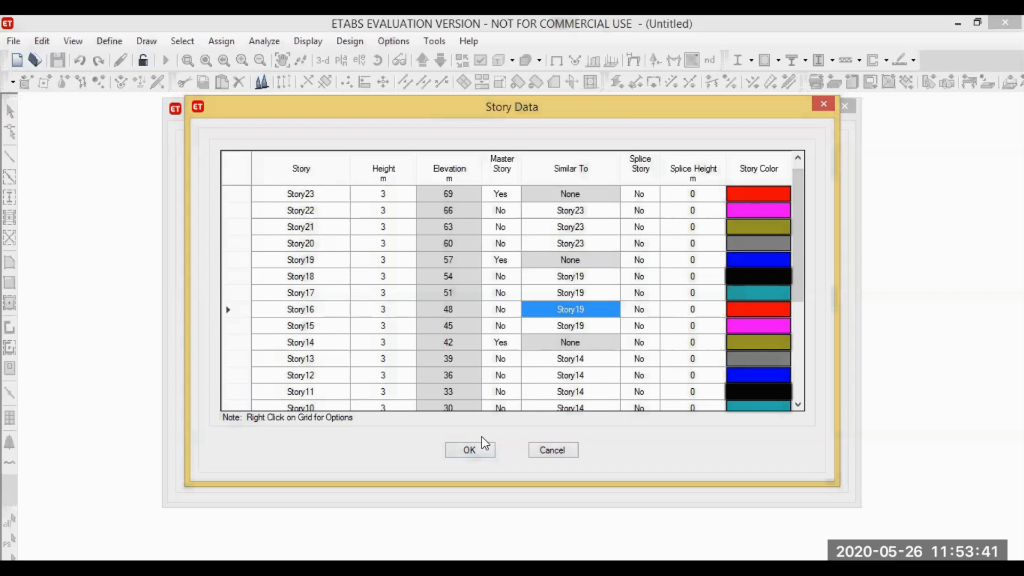
left_click(471, 451)
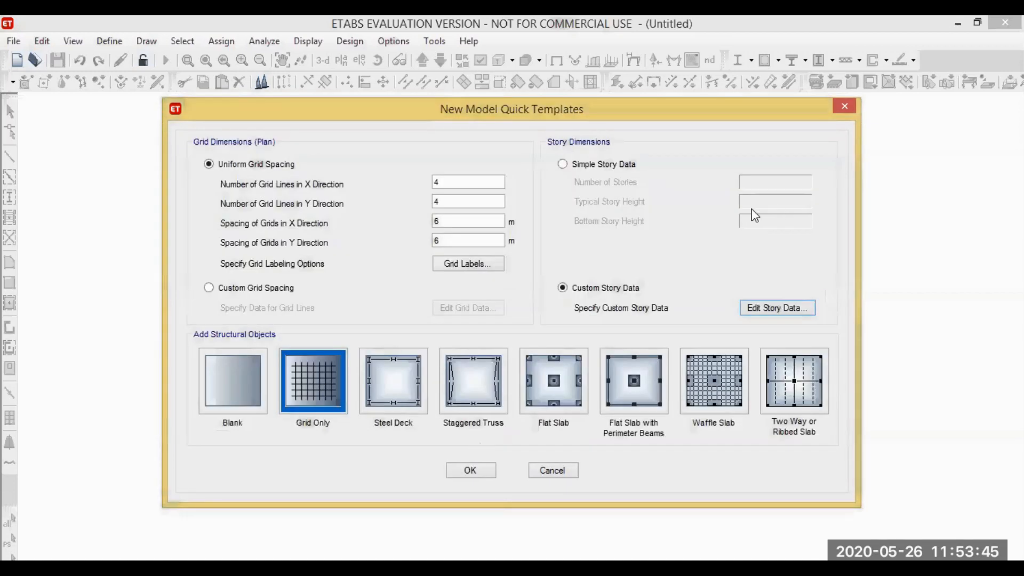
left_click(320, 373)
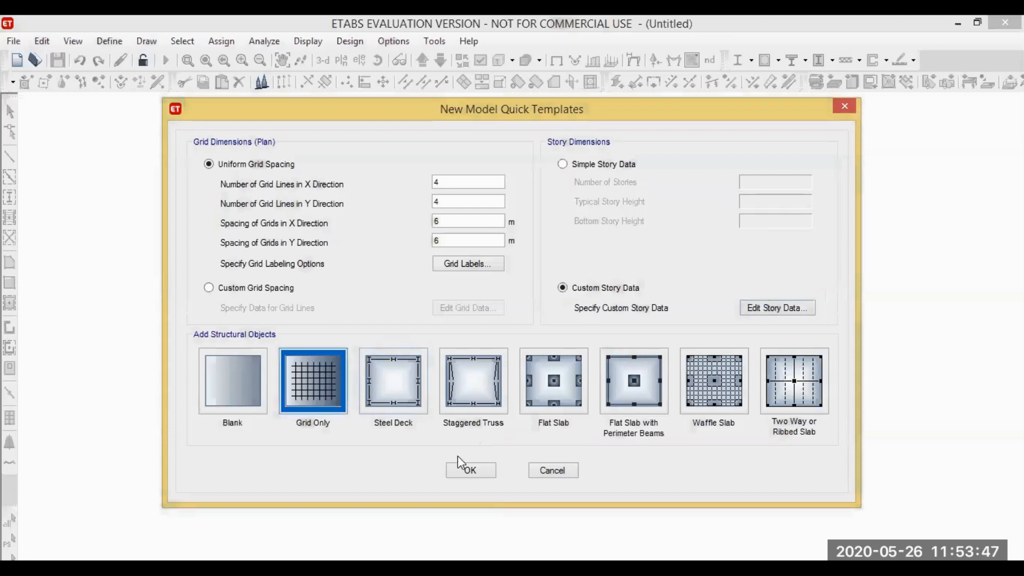
left_click(459, 471)
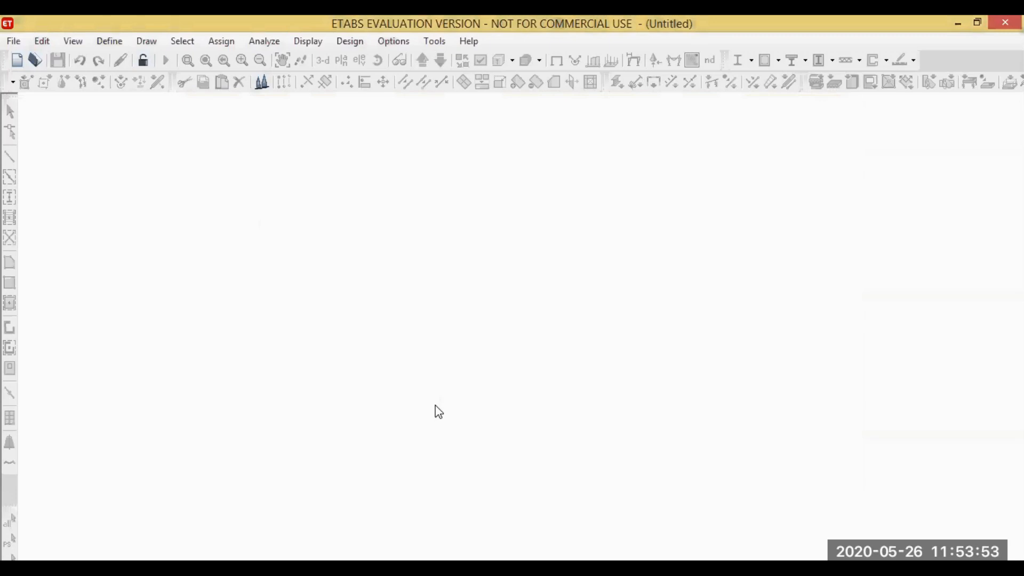
Switch to the project brief slide to check the storey layouts, loads, sections and materials, and return to ETABS.
key("alt+Tab")
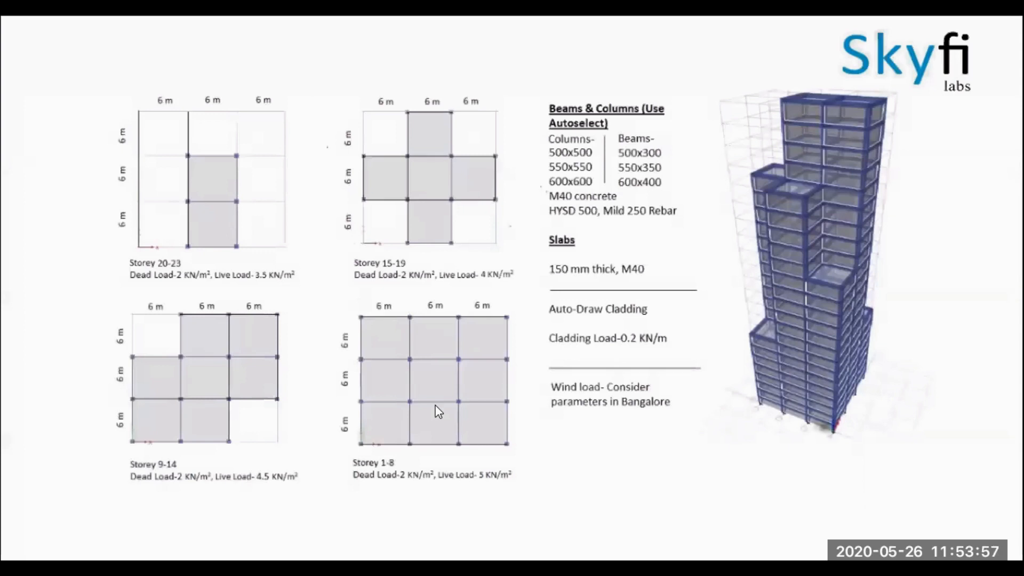
key("alt+Tab")
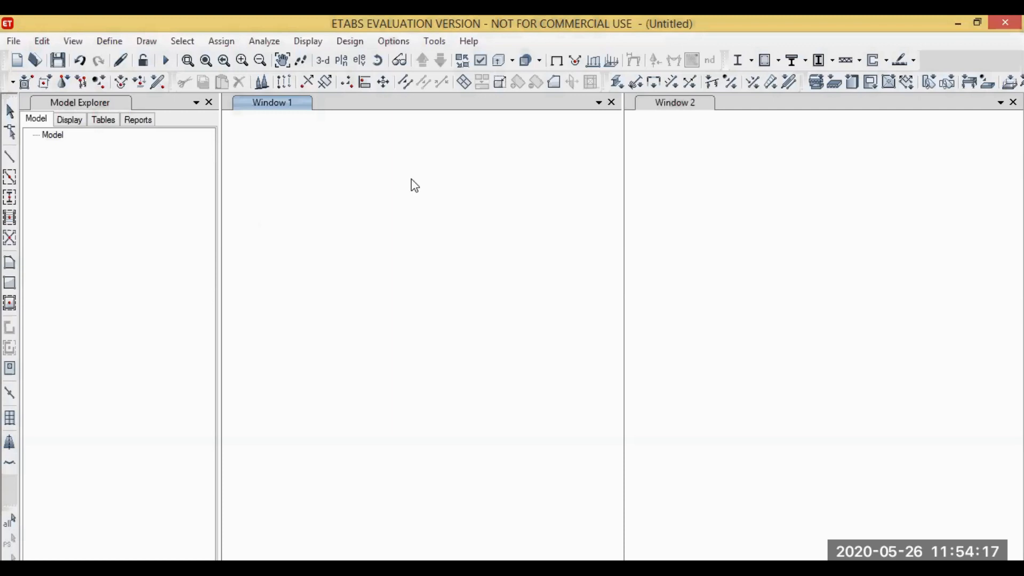
key("alt+Tab")
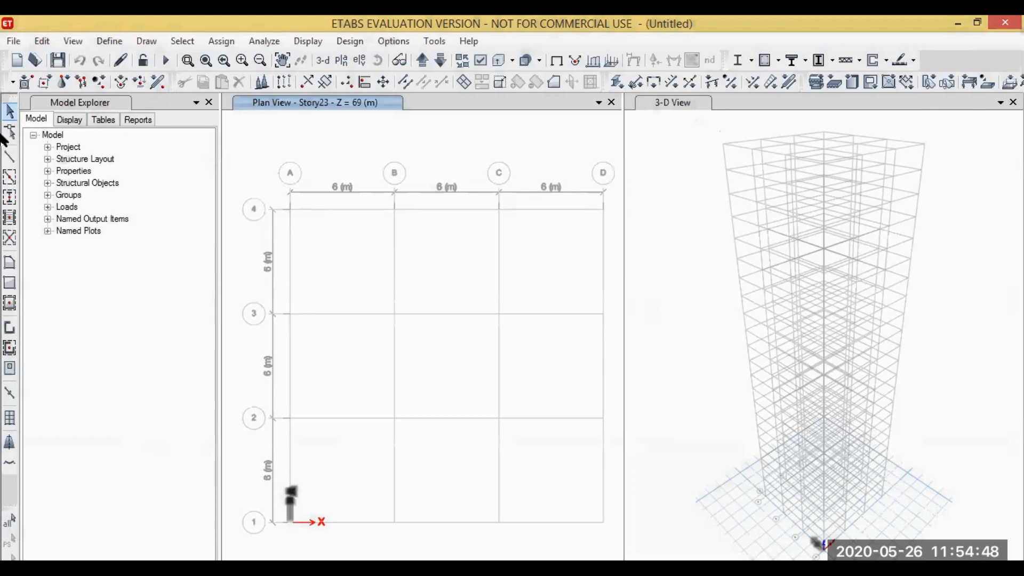
Start defining a new material with region India, material type Concrete and the Indian standard.
left_click(114, 46)
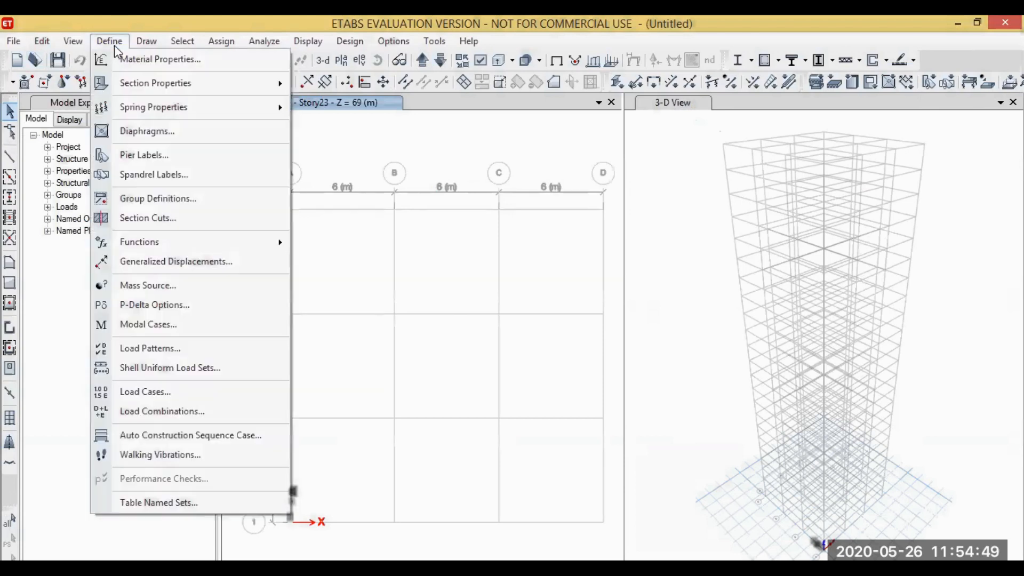
left_click(137, 66)
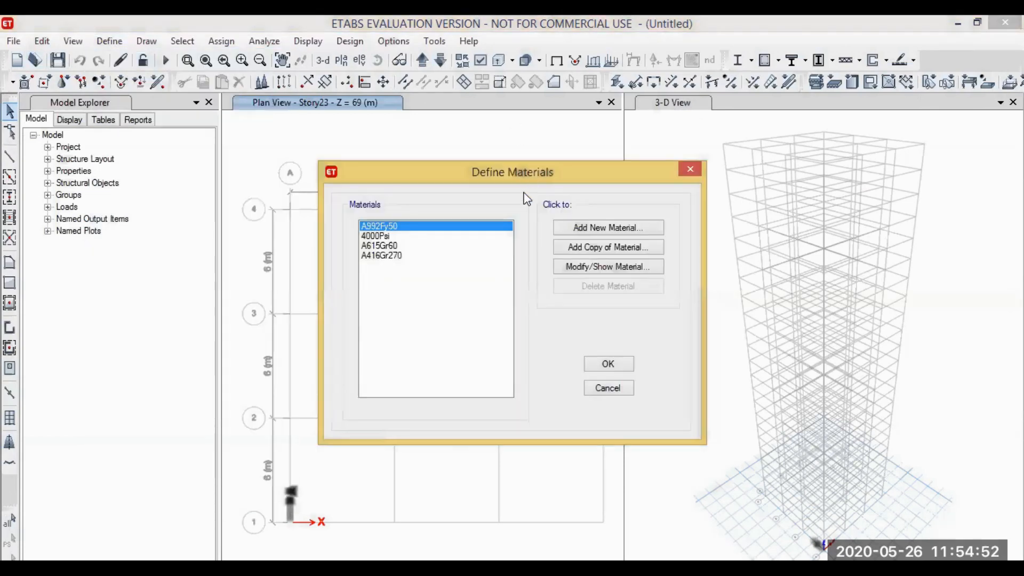
left_click(623, 227)
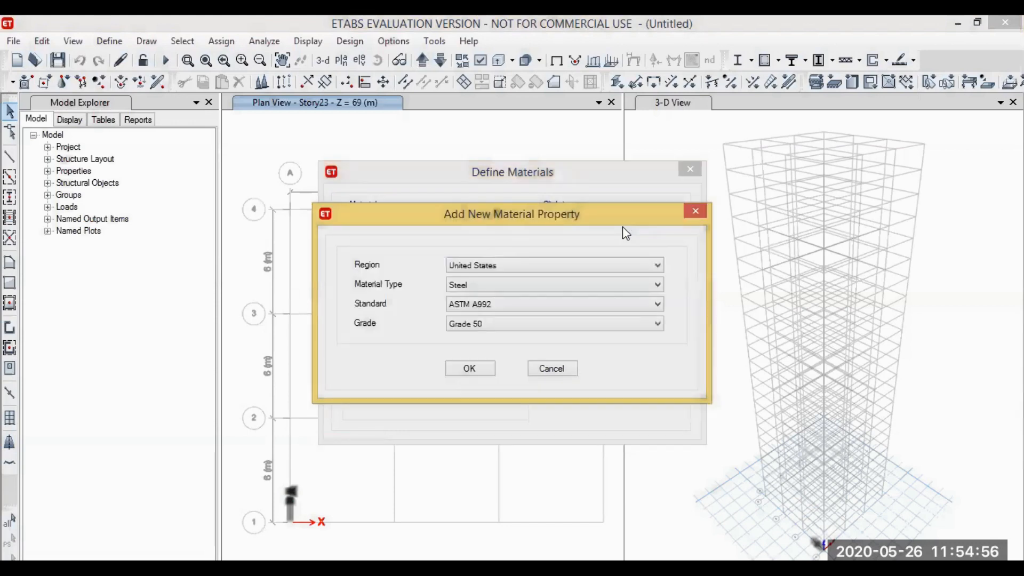
left_click(594, 267)
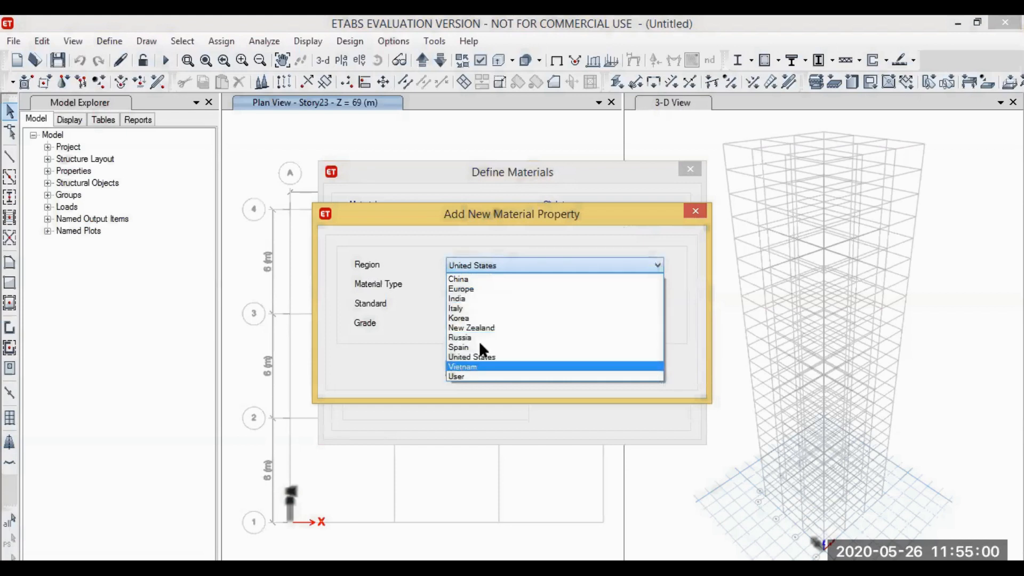
left_click(477, 300)
left_click(491, 286)
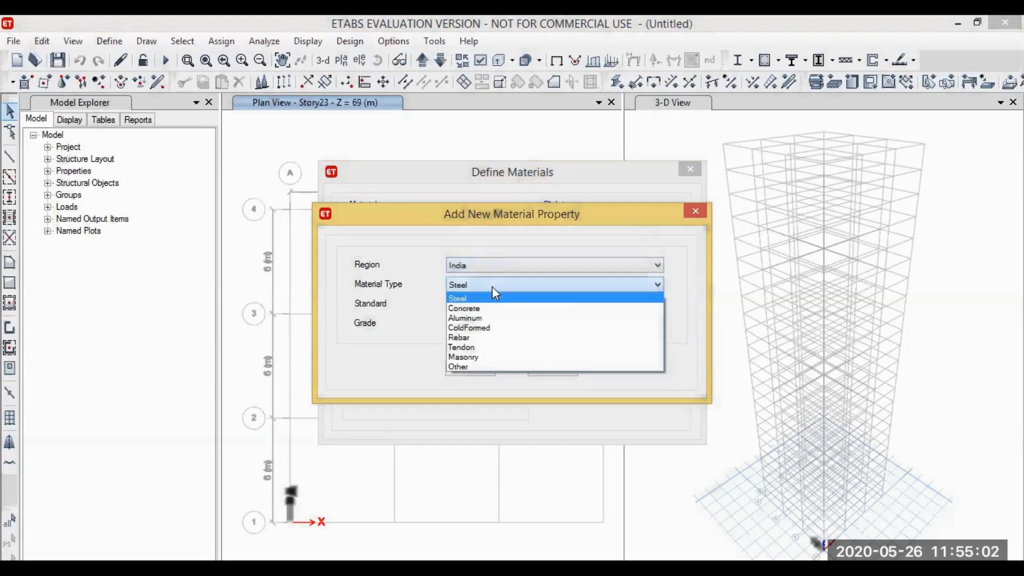
left_click(467, 308)
left_click(468, 307)
left_click(468, 308)
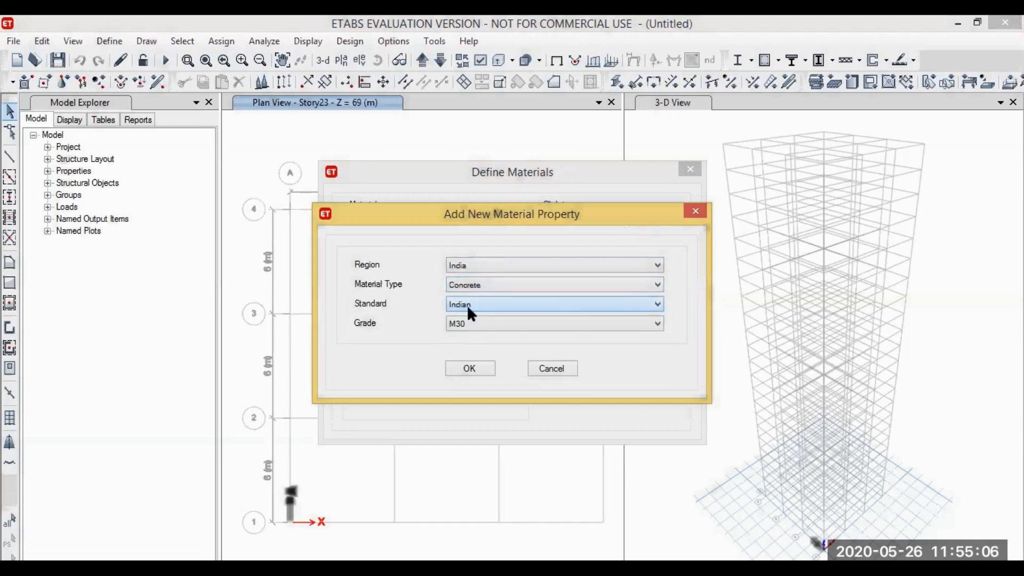
Choose grade M40 for the new concrete, name it M40 CONCRETE and add it to the materials.
left_click(468, 318)
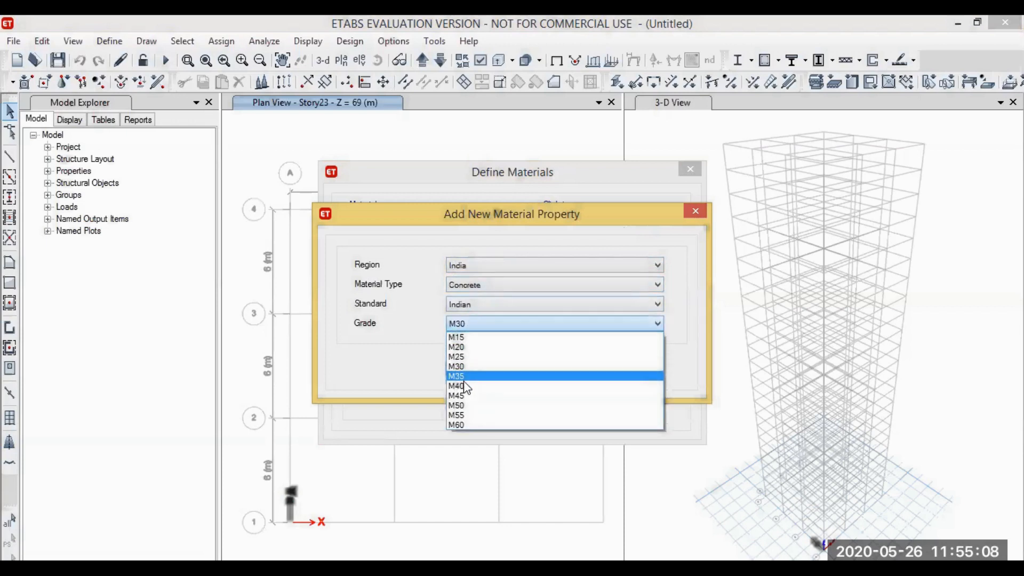
left_click(462, 385)
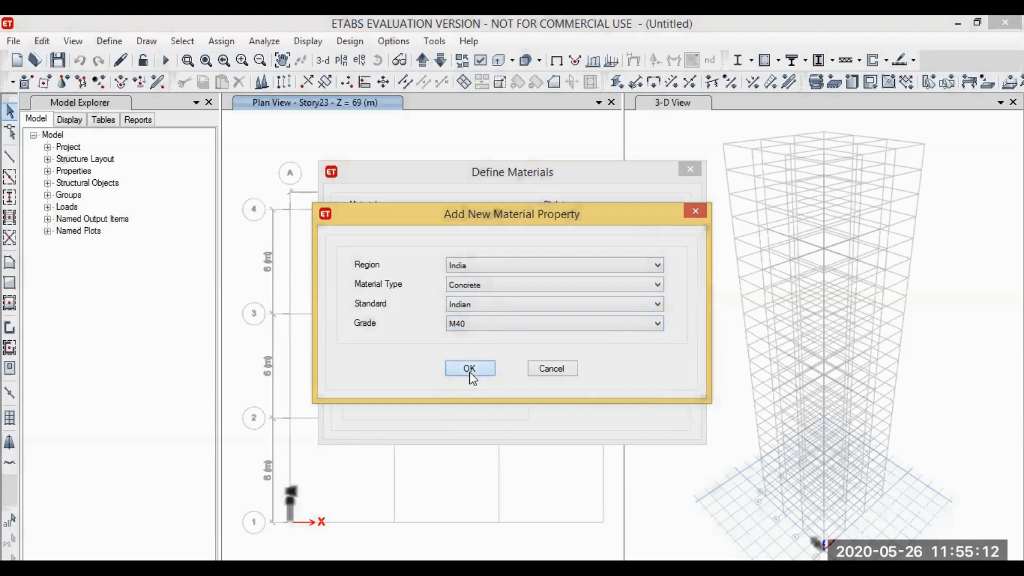
left_click(469, 372)
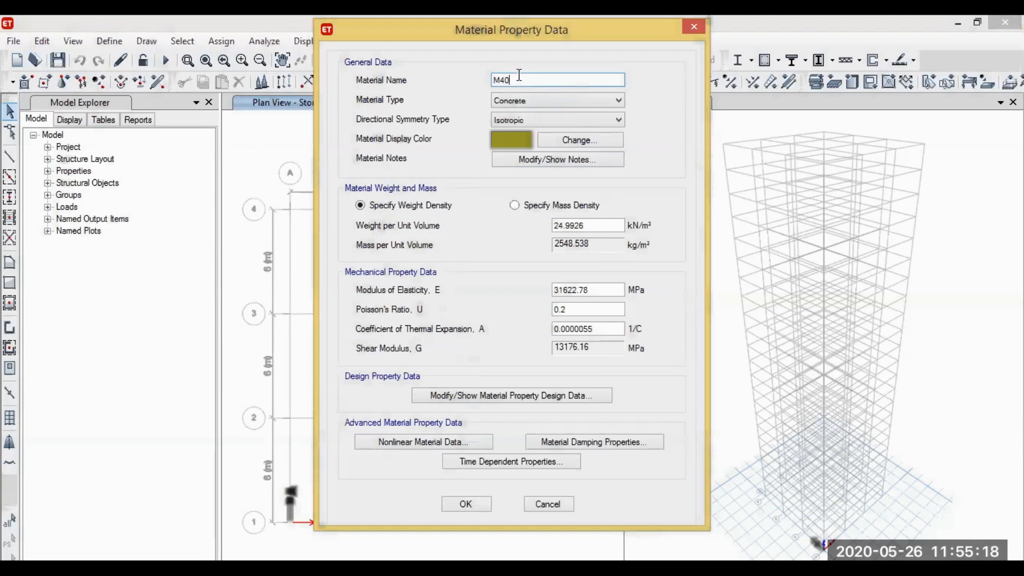
type("CONCRETE")
left_click(465, 505)
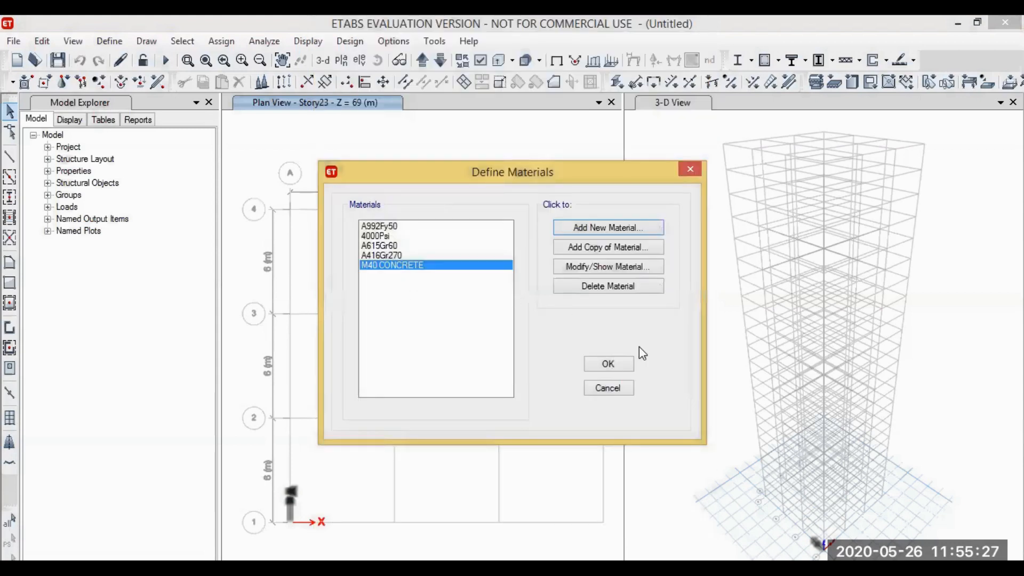
Add a new Indian rebar material of grade HYSD Grade 500, keeping its default properties.
left_click(613, 228)
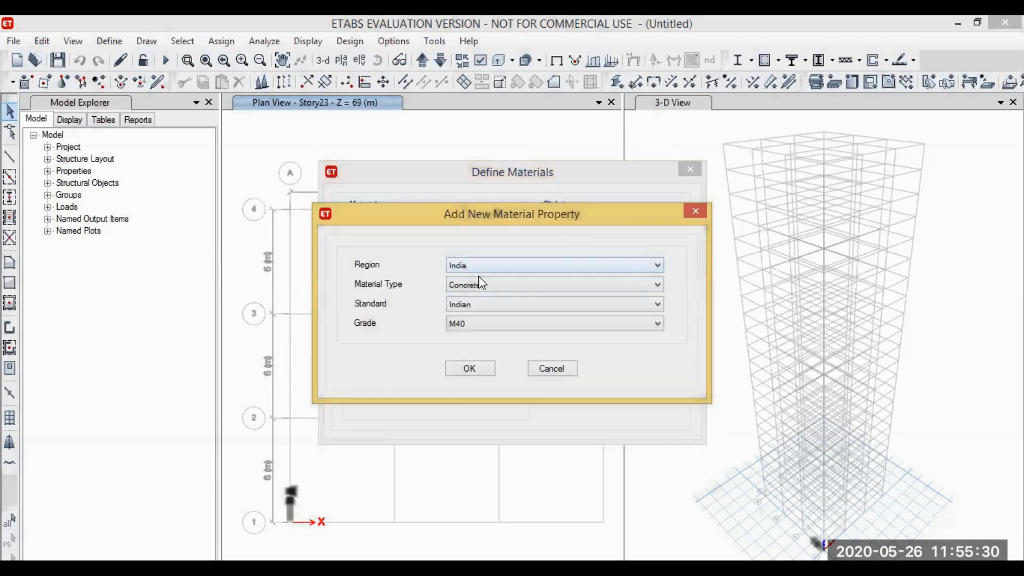
left_click(484, 285)
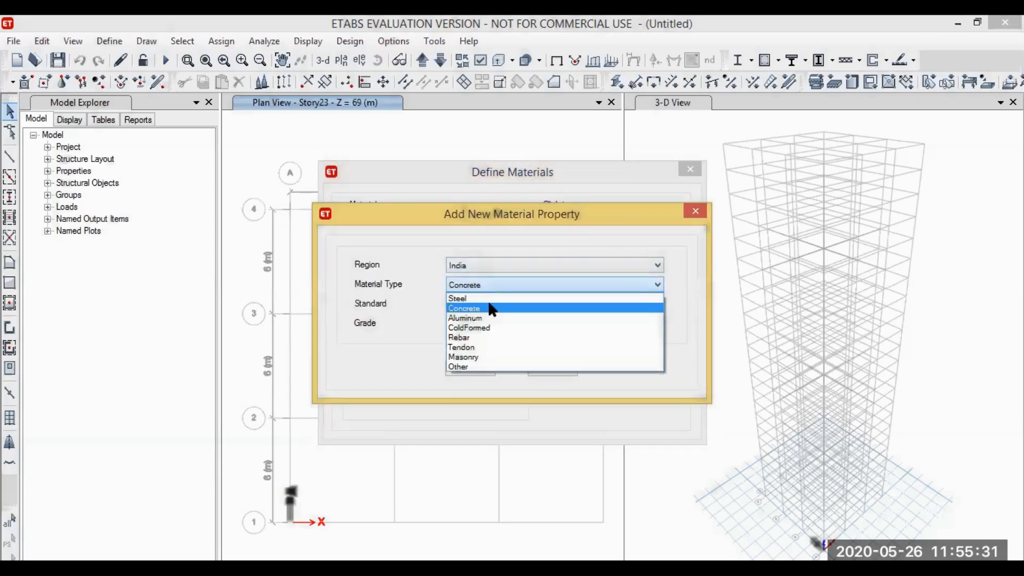
left_click(486, 336)
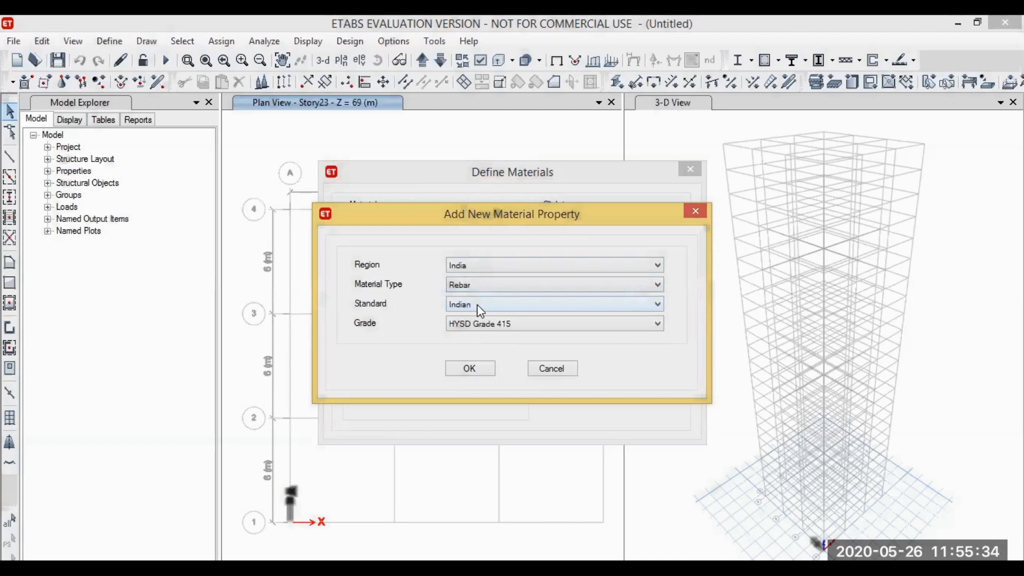
left_click(481, 323)
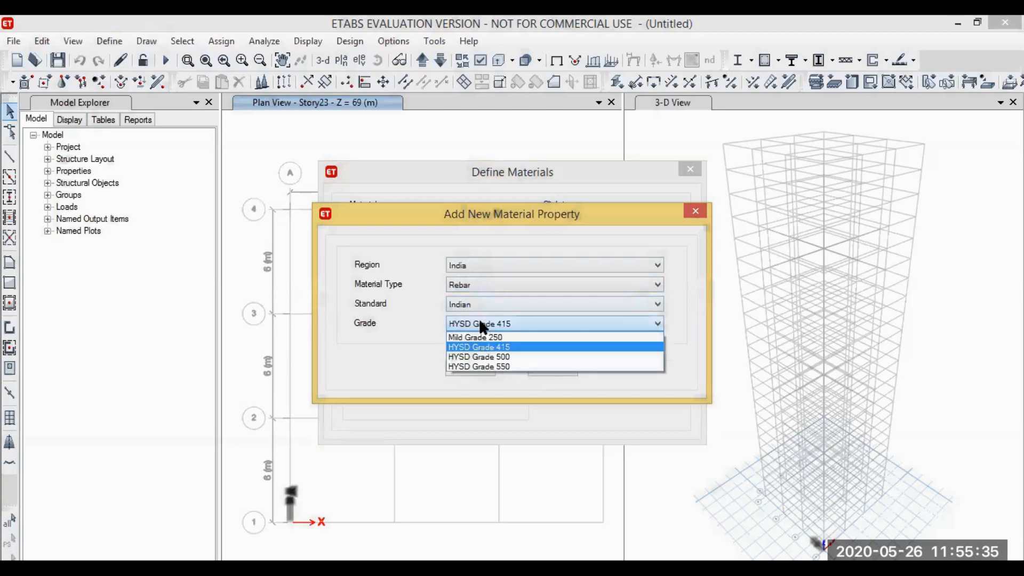
left_click(493, 356)
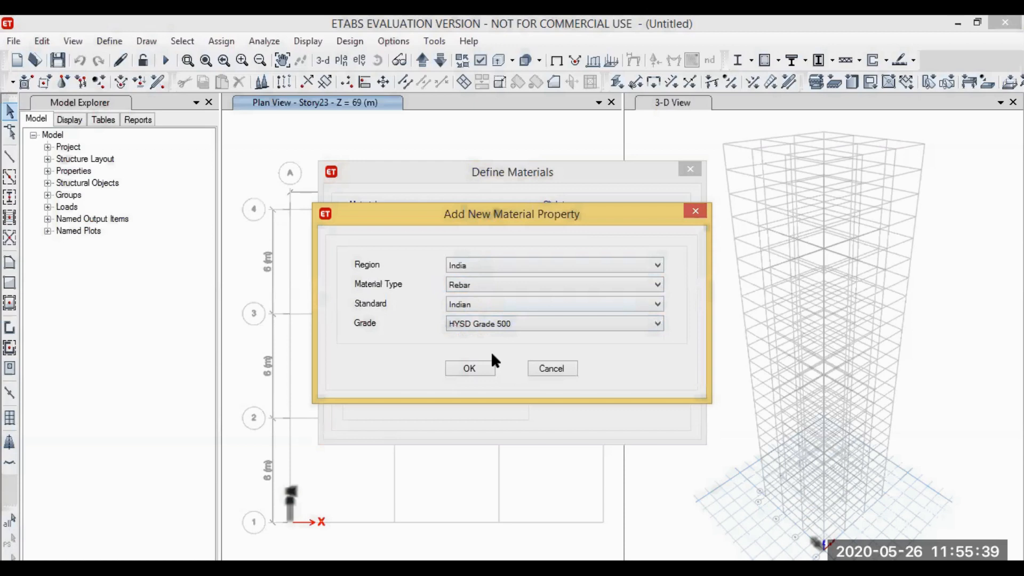
left_click(469, 369)
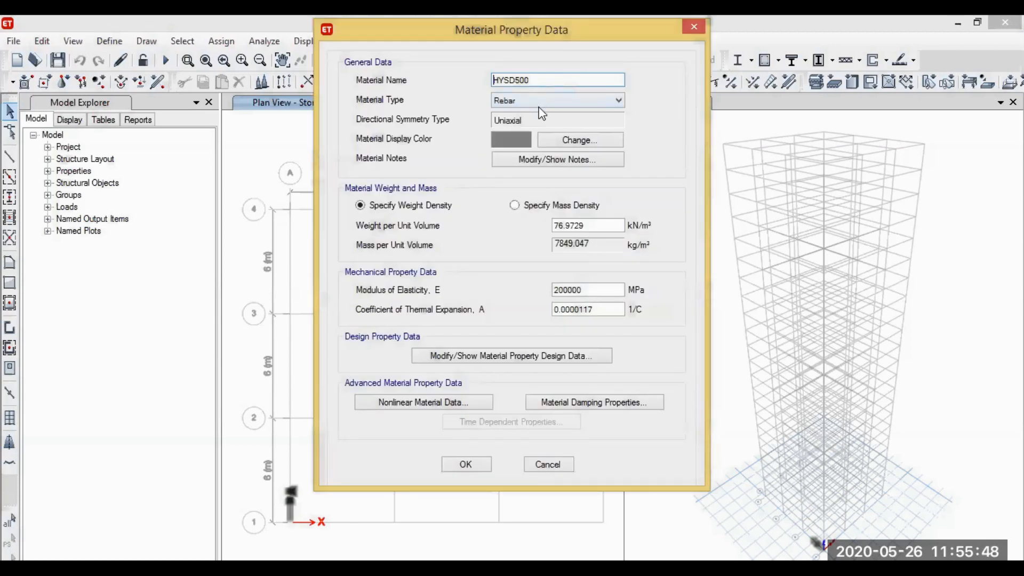
key("Return")
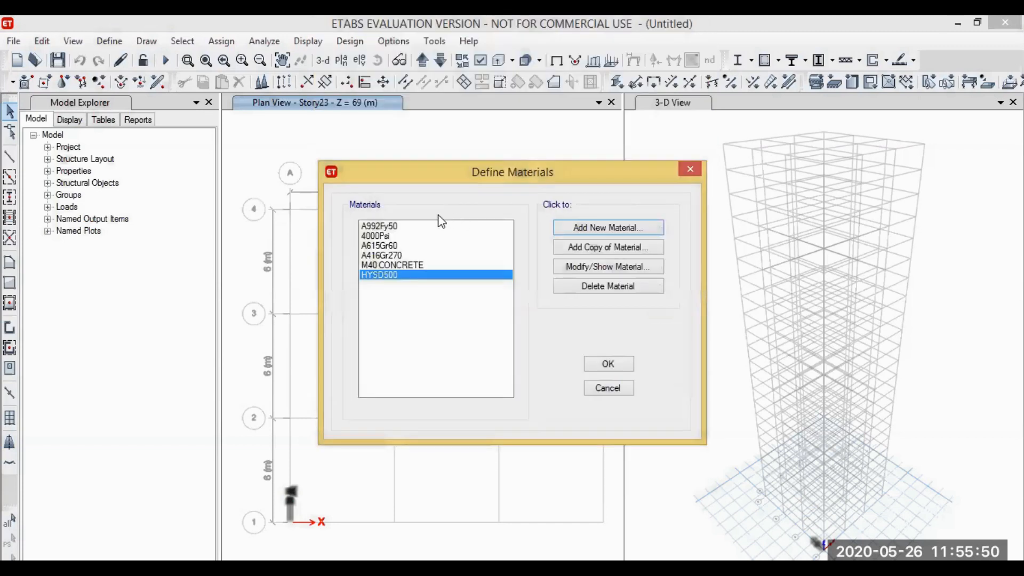
Add another Indian rebar material of grade Mild Grade 250 with its default properties.
left_click(600, 227)
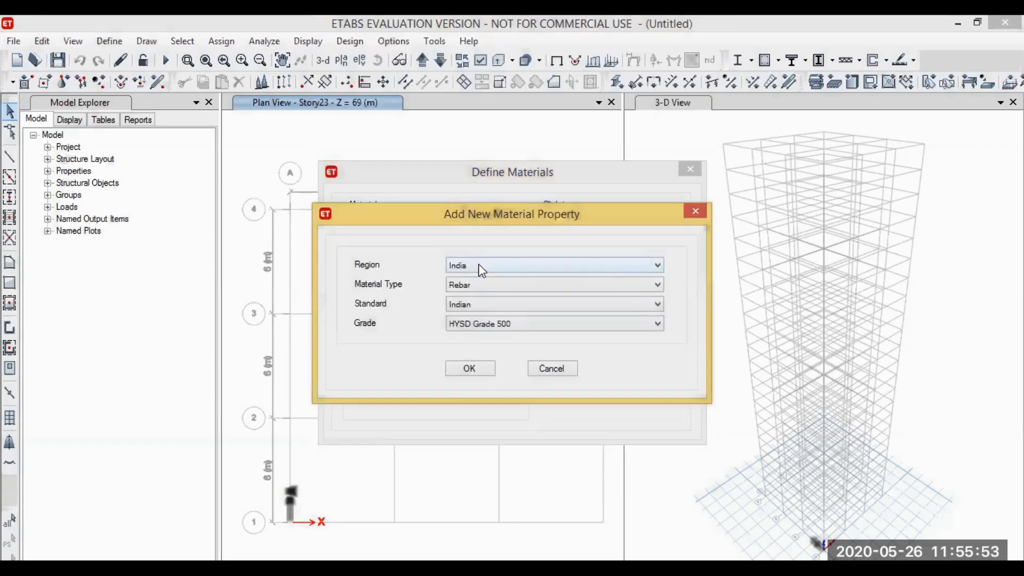
left_click(468, 324)
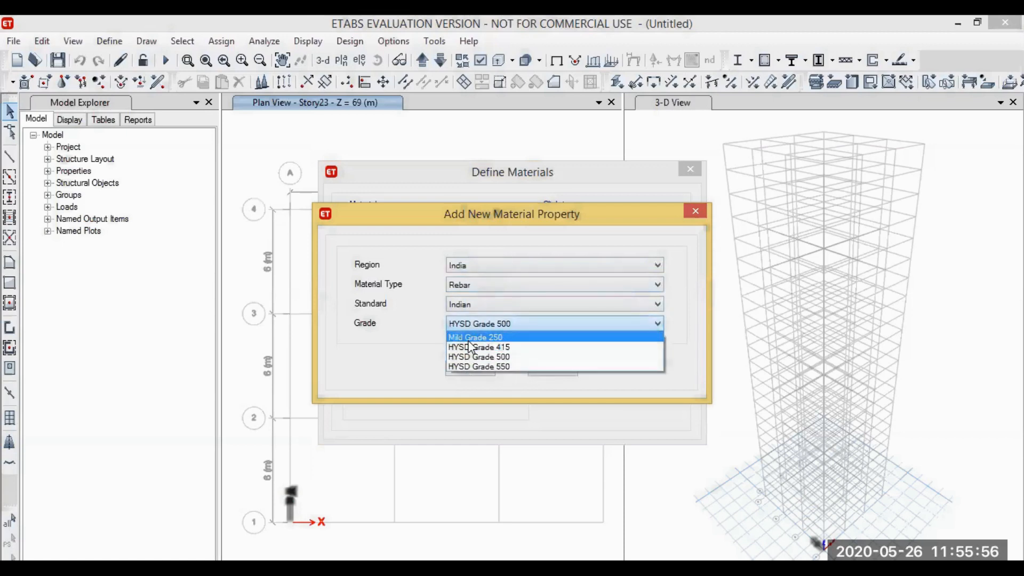
left_click(469, 337)
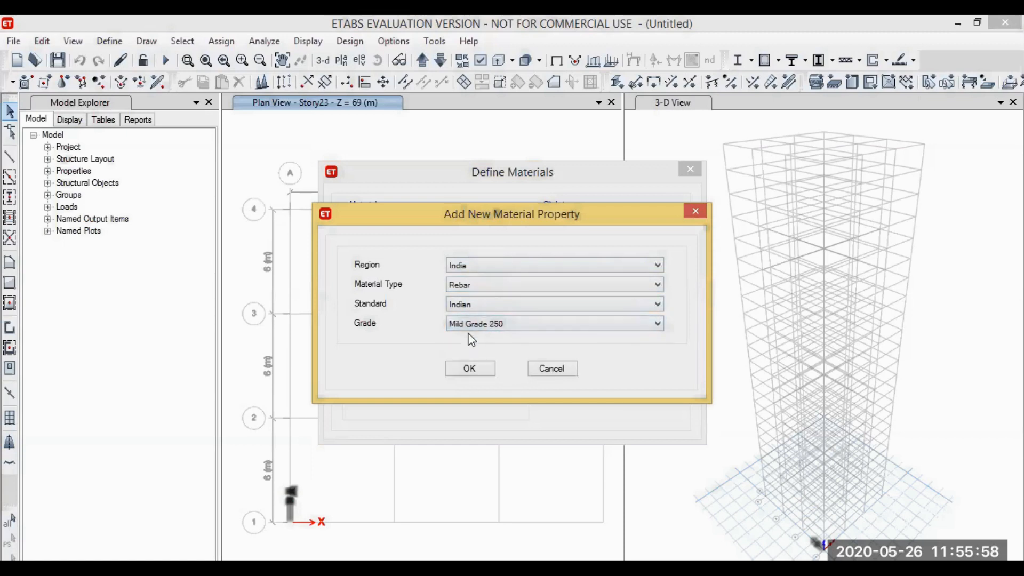
left_click(465, 368)
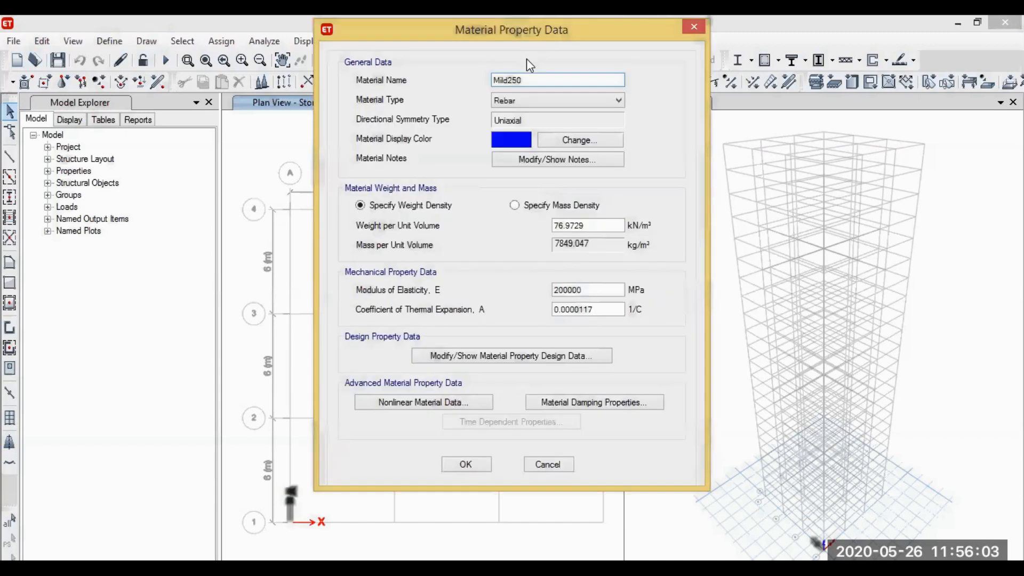
left_click(470, 470)
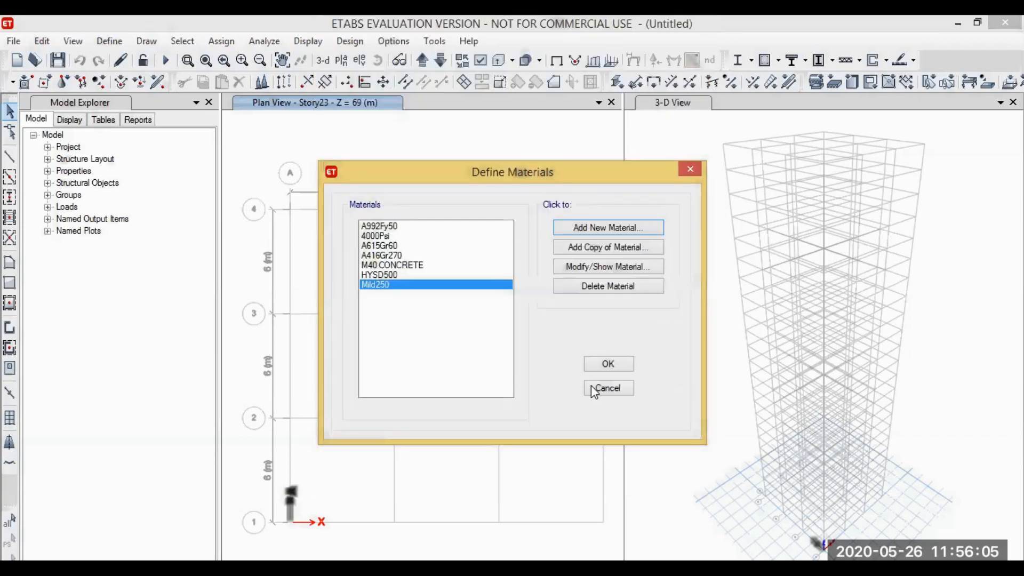
Accept the defined materials and start a new concrete rectangular frame section property.
left_click(621, 362)
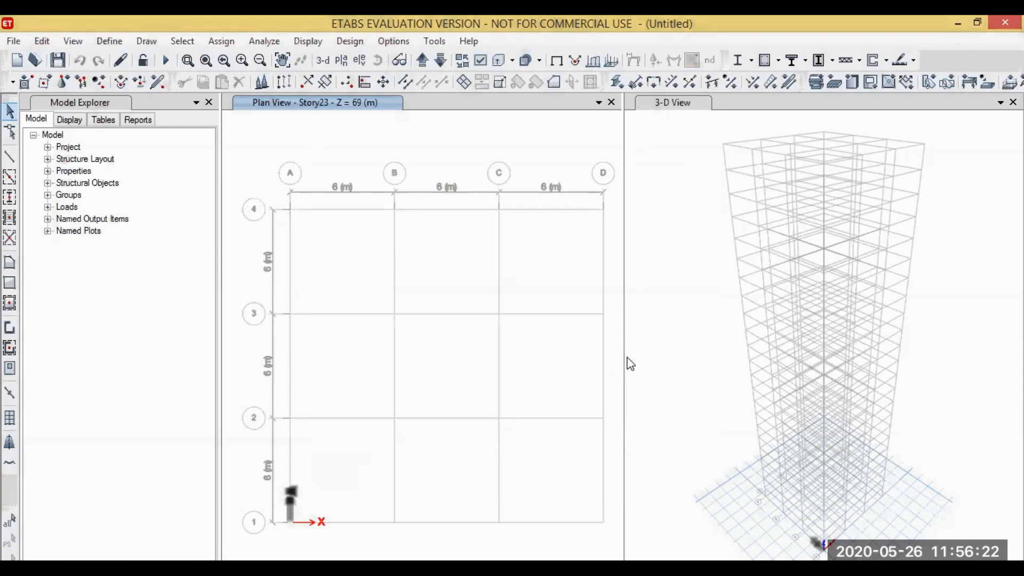
left_click(108, 41)
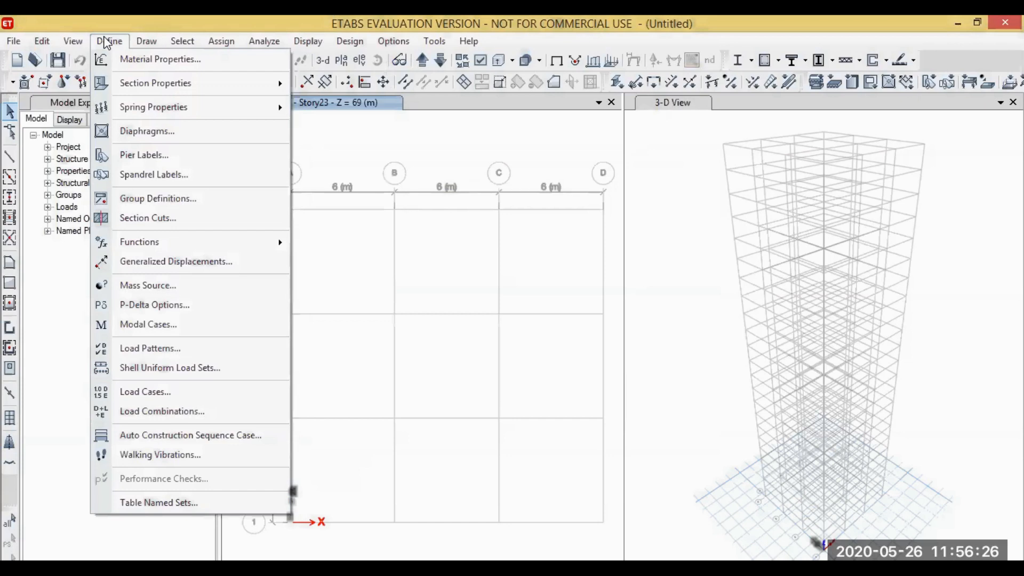
mouse_move(123, 80)
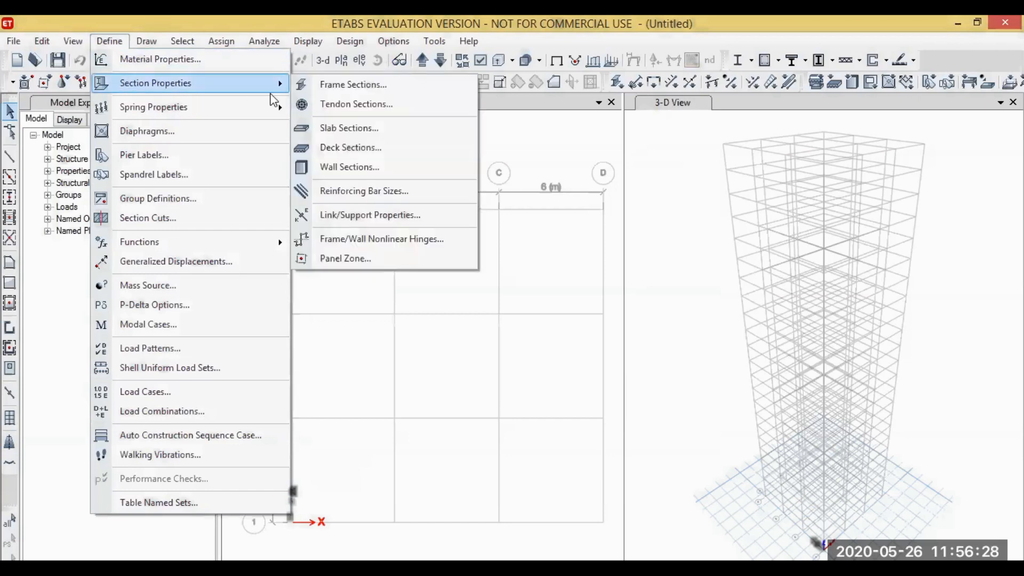
left_click(351, 93)
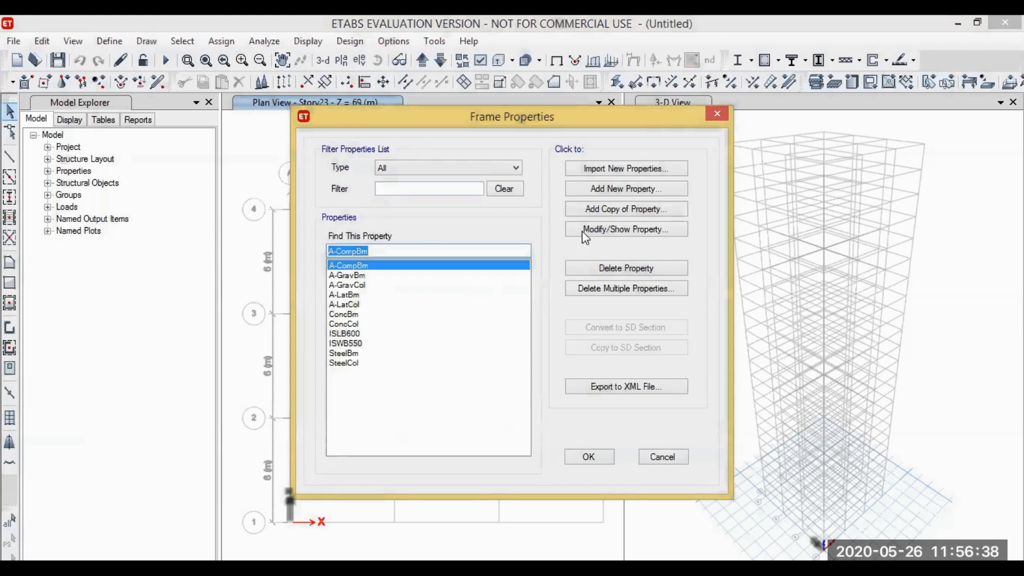
left_click(613, 191)
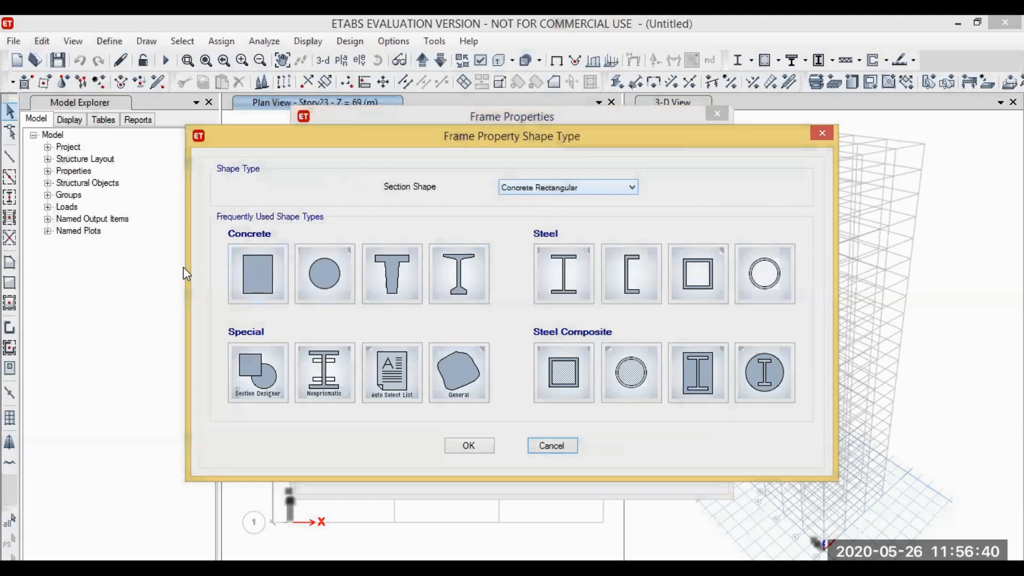
left_click(331, 261)
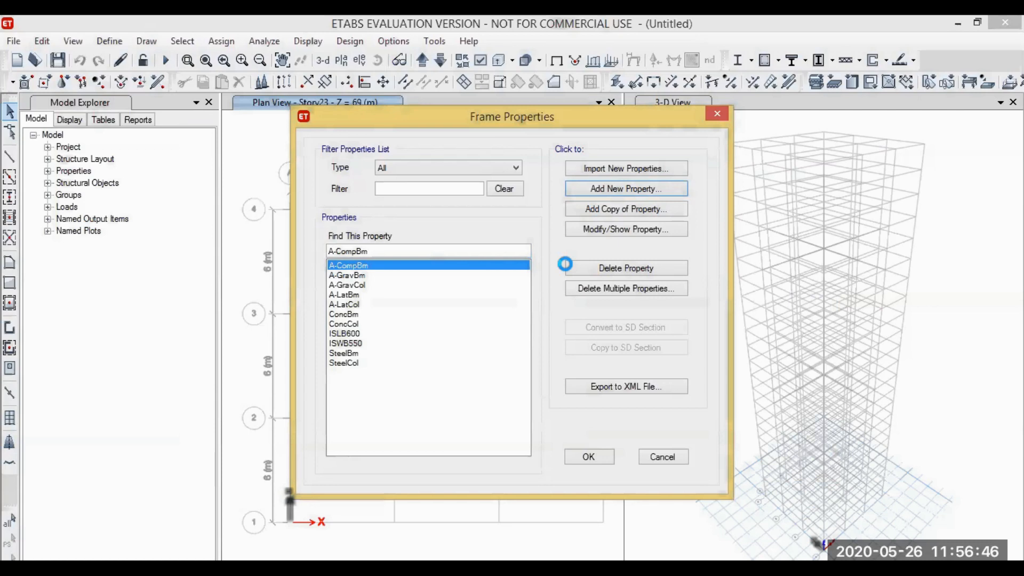
Name the new frame section COLUMN 500 BY 500 and assign it the M40 CONCRETE material.
left_click(459, 115)
key("BackSpace")
key("BackSpace")
key("BackSpace")
key("BackSpace")
key("BackSpace")
type("COLUMN 500 BY ")
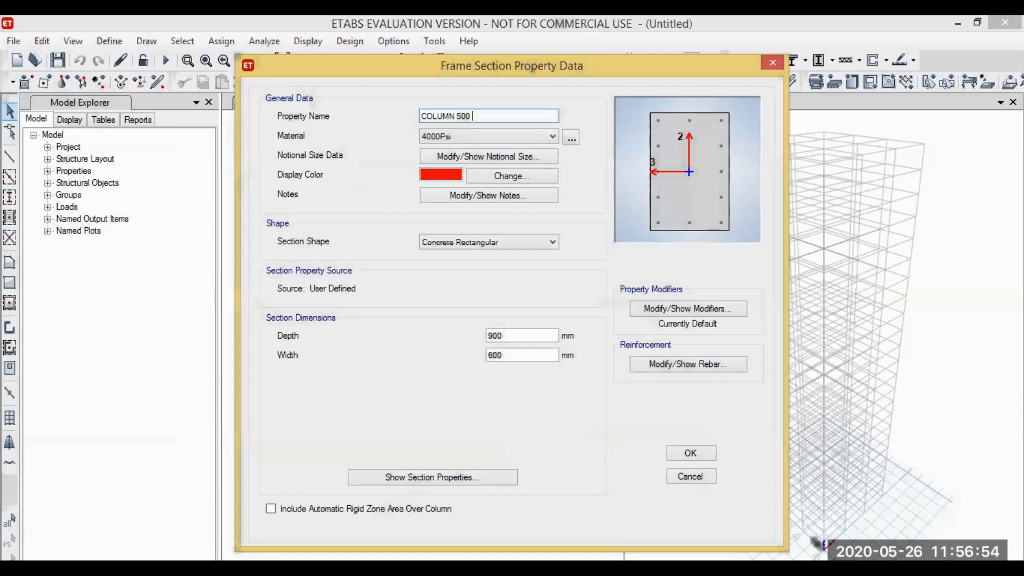
type("500")
left_click(549, 136)
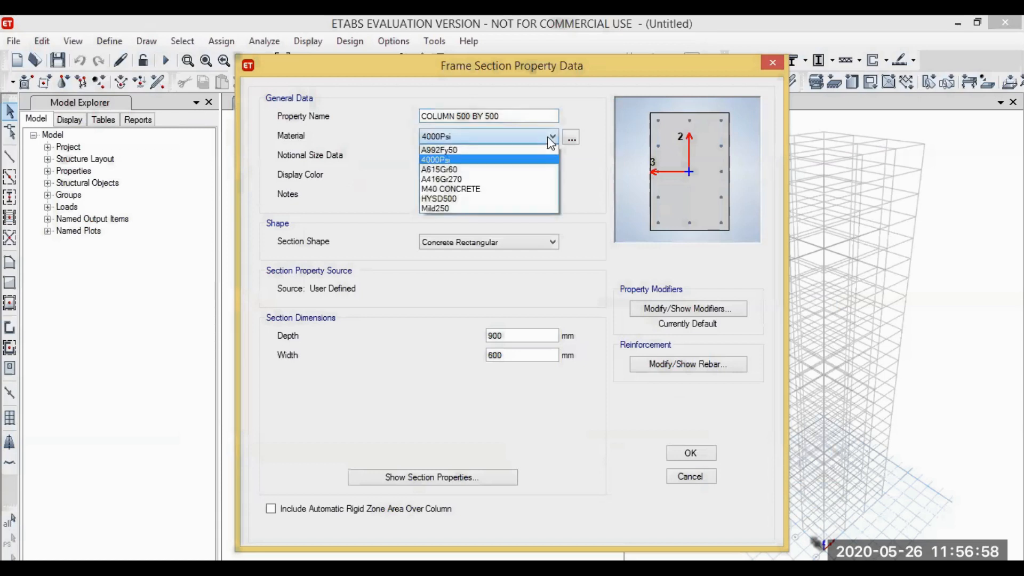
left_click(462, 190)
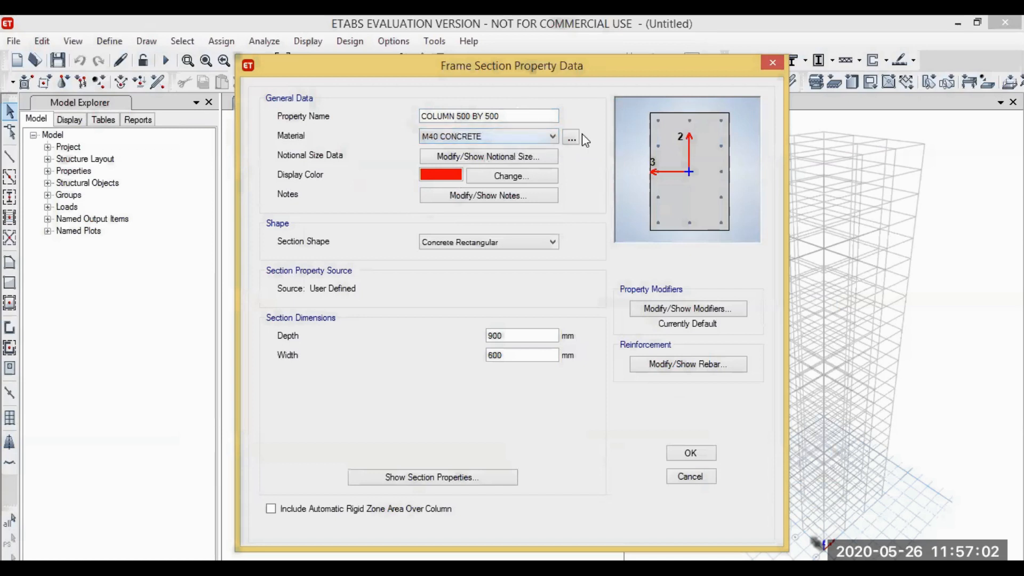
Set the column section's depth and width to 500 mm each.
left_click(517, 337)
key("BackSpace")
key("BackSpace")
key("BackSpace")
type("500")
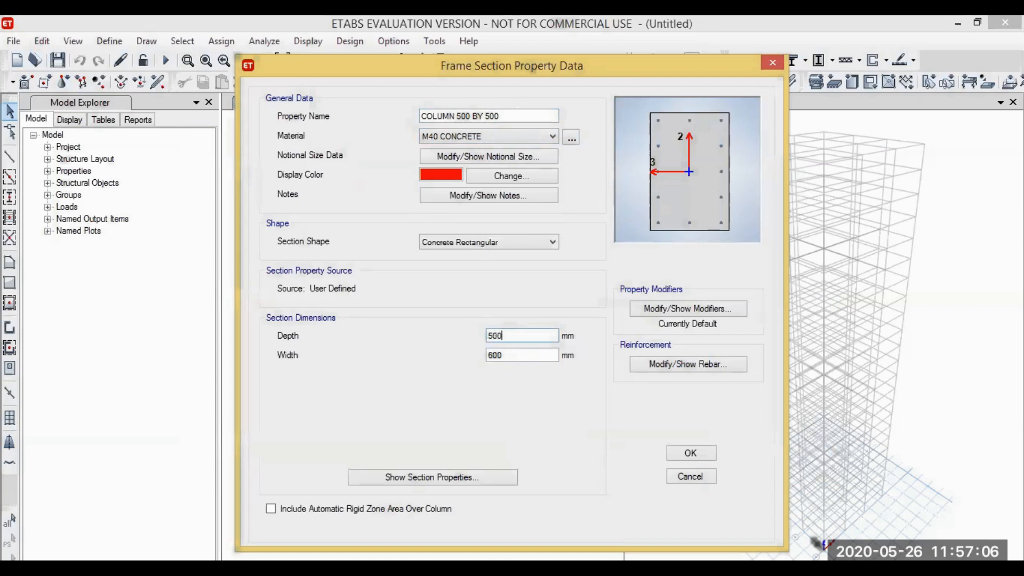
left_click(530, 356)
key("BackSpace")
key("BackSpace")
key("BackSpace")
type("5")
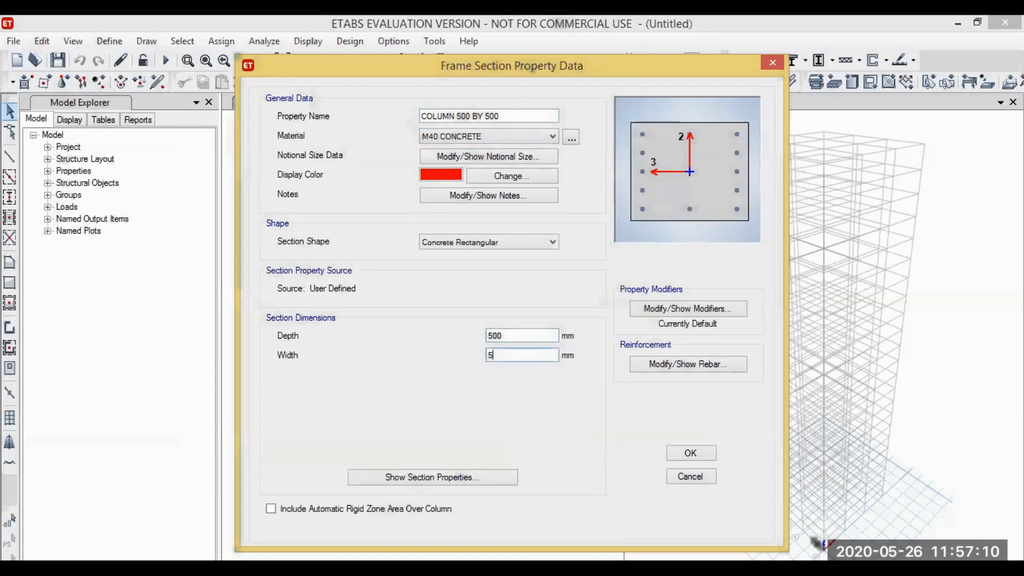
type("00")
Assign HYSD500 to the column's longitudinal bars and Mild250 to its ties, and save the section.
left_click(670, 365)
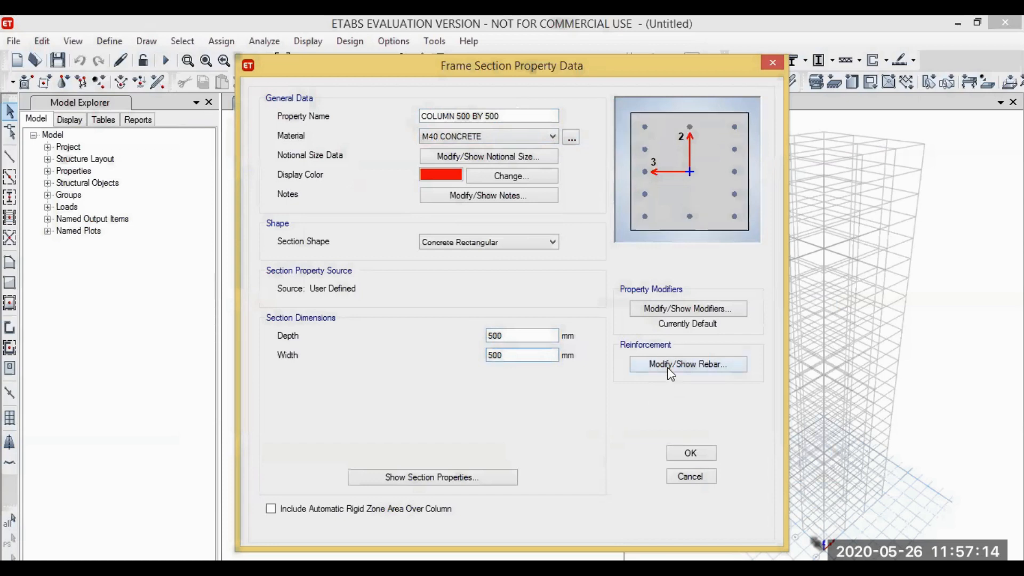
left_click(598, 133)
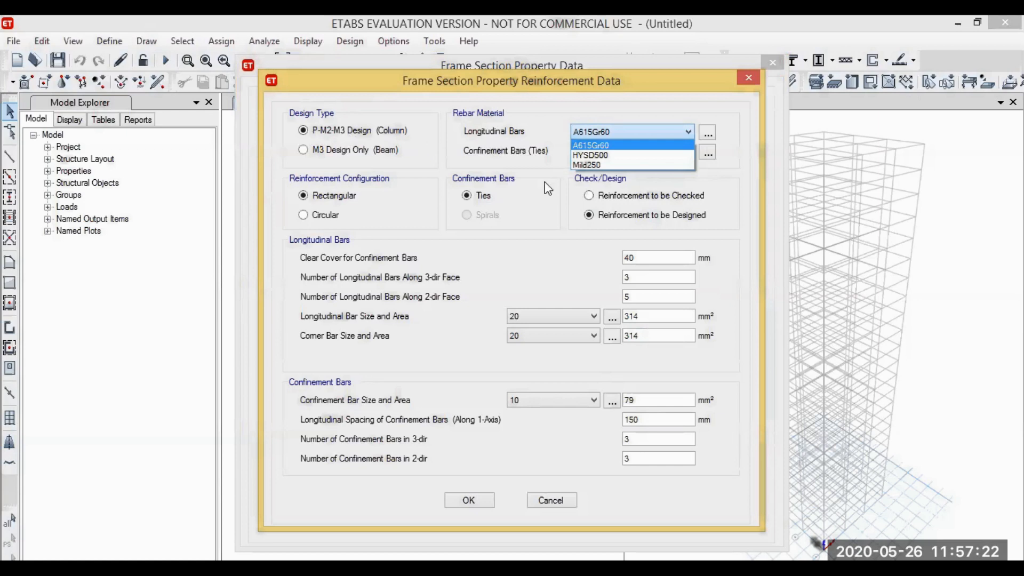
left_click(607, 156)
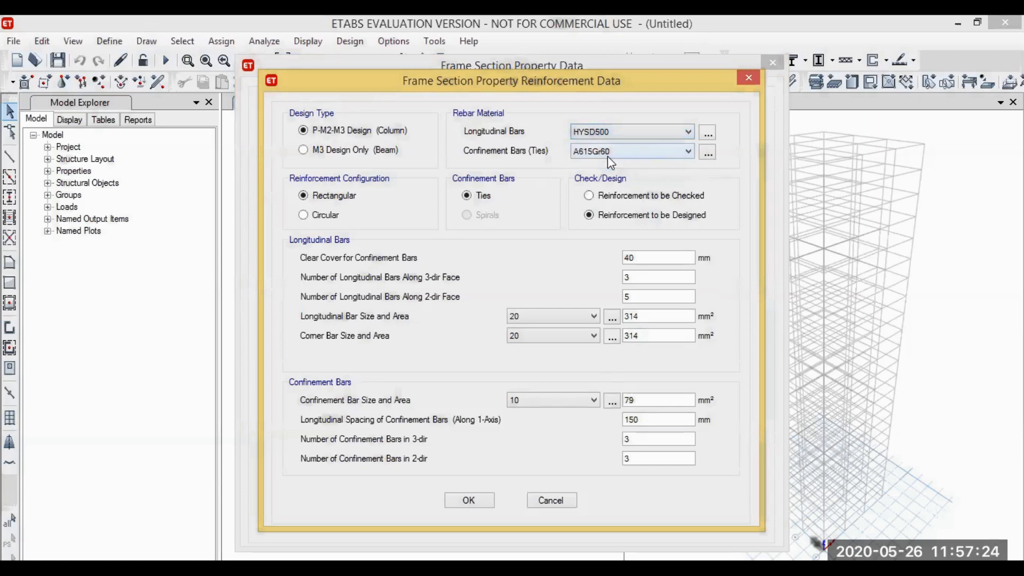
left_click(646, 153)
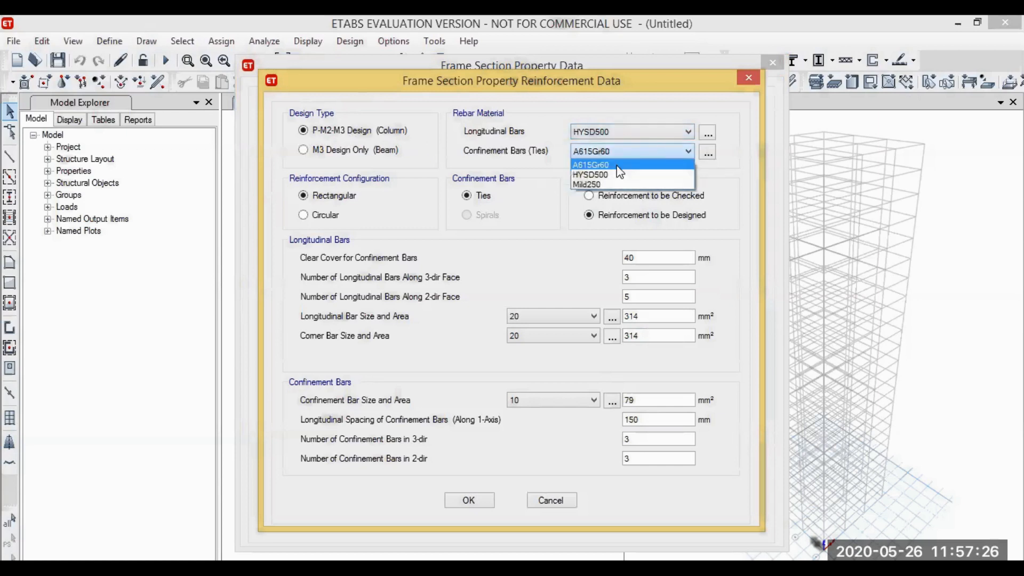
left_click(590, 182)
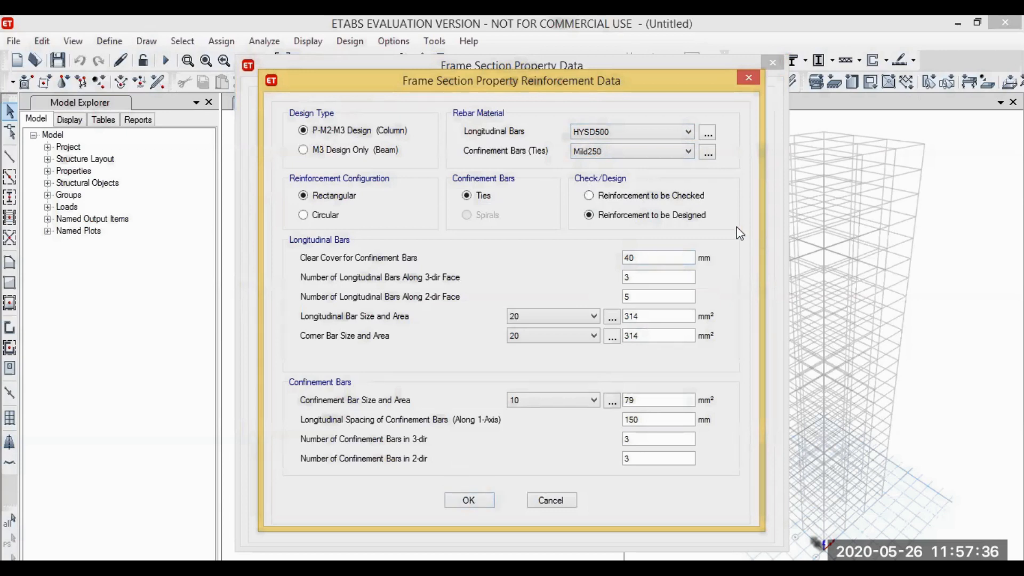
left_click(454, 503)
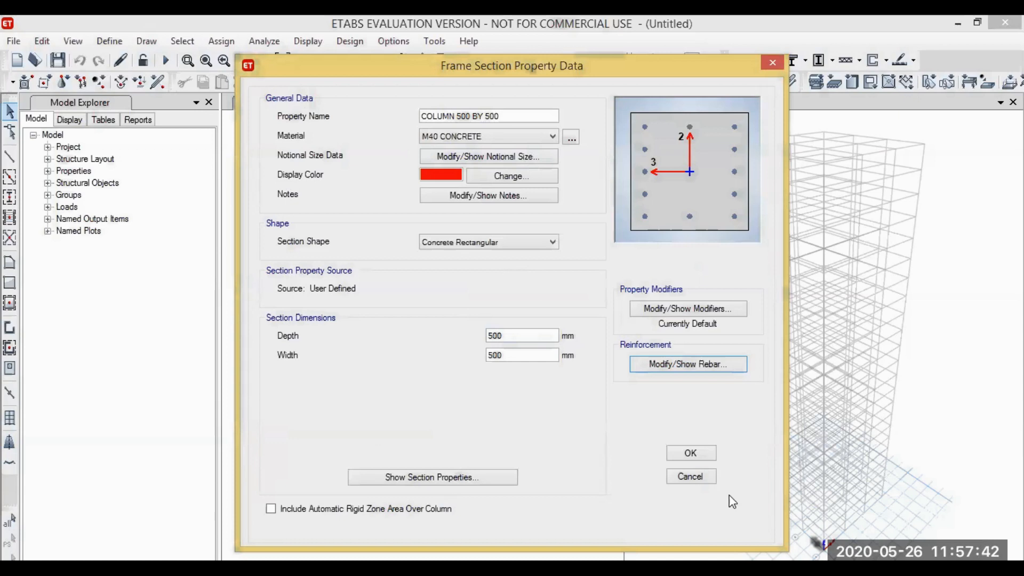
left_click(691, 453)
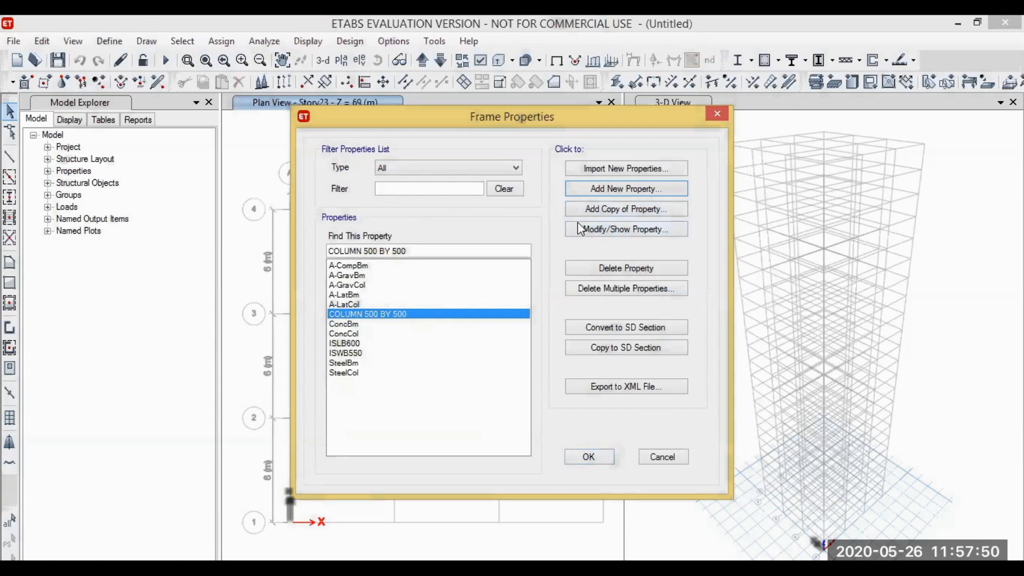
Create a copy of the 500 by 500 column section and name it COLUMN 550 BY 550.
left_click(604, 216)
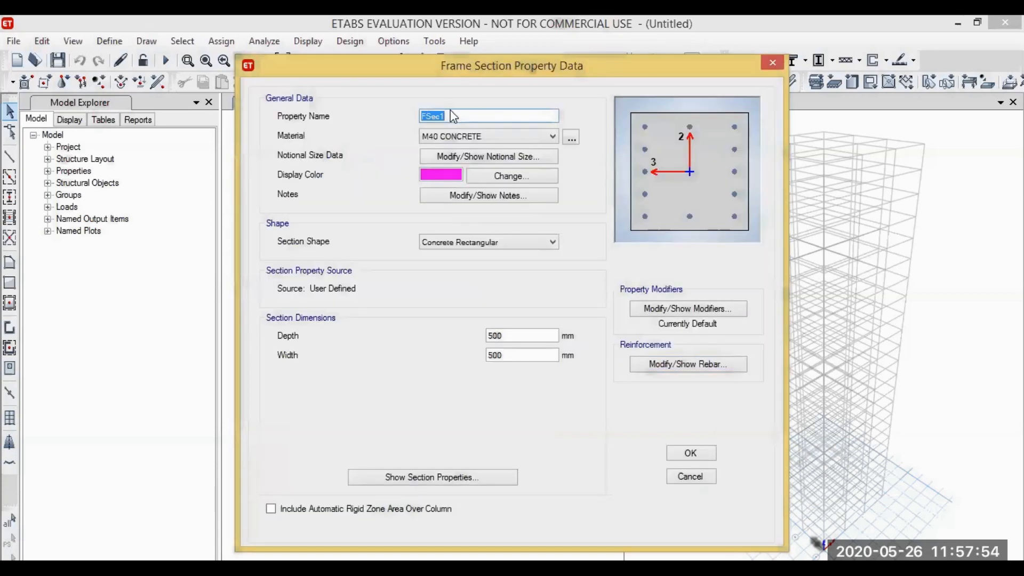
key("Delete")
type("COLUMN 550 B")
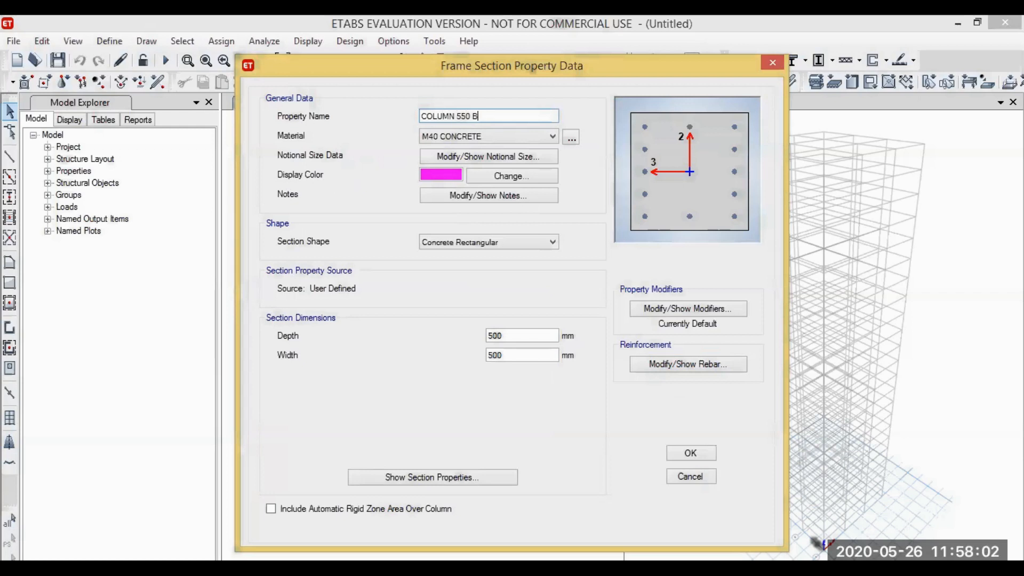
type("Y 550")
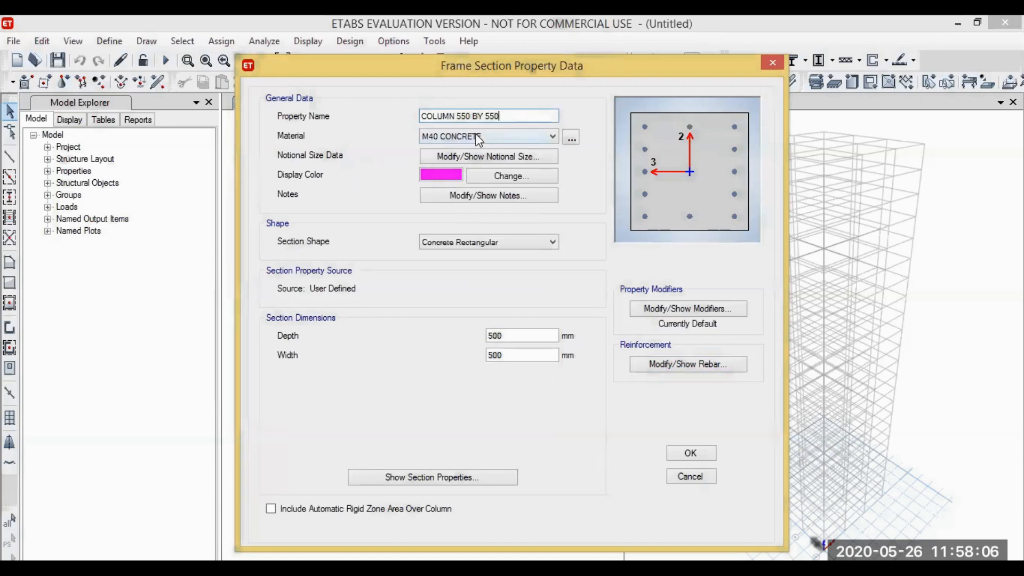
Set the copied section's depth and width to 550 mm, check its reinforcement data and save the section.
left_click(523, 332)
key("BackSpace")
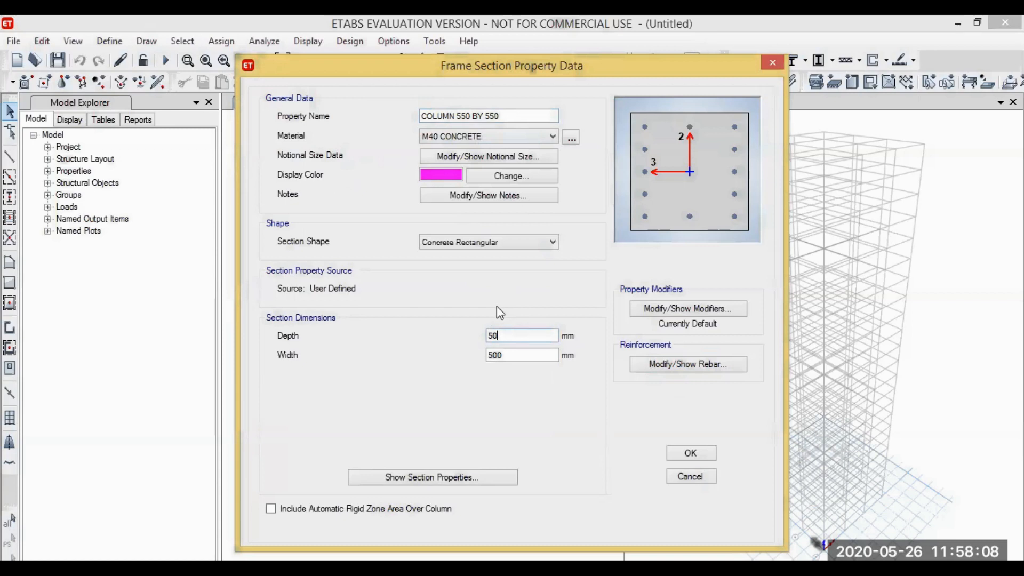
type("50")
left_click(547, 358)
key("BackSpace")
key("BackSpace")
type("50")
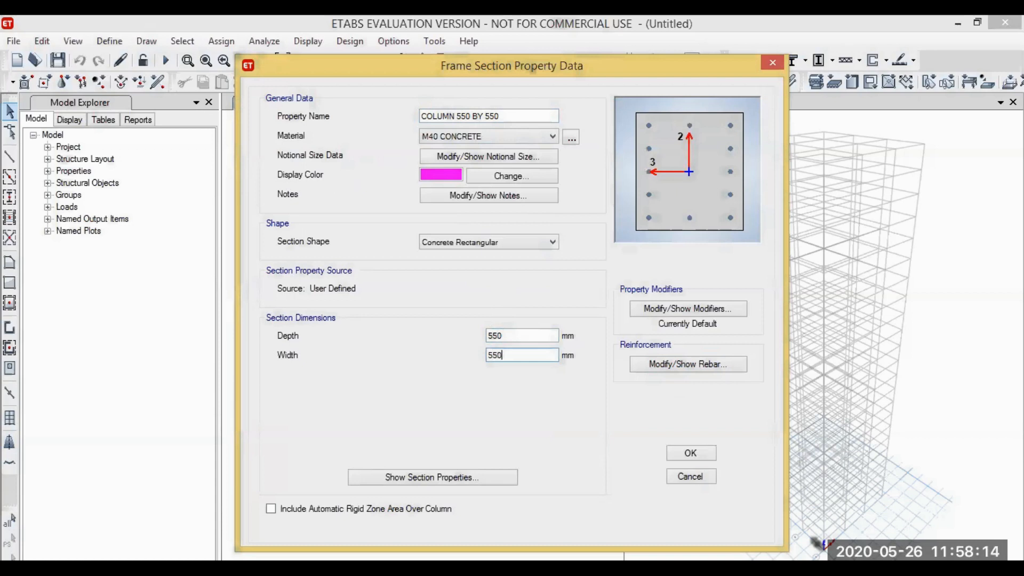
left_click(669, 359)
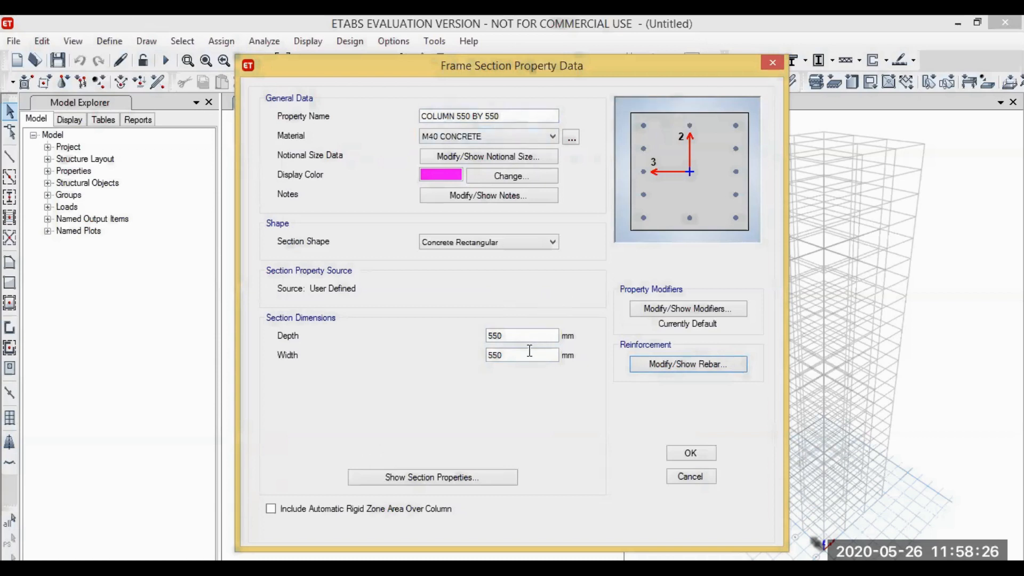
left_click(703, 453)
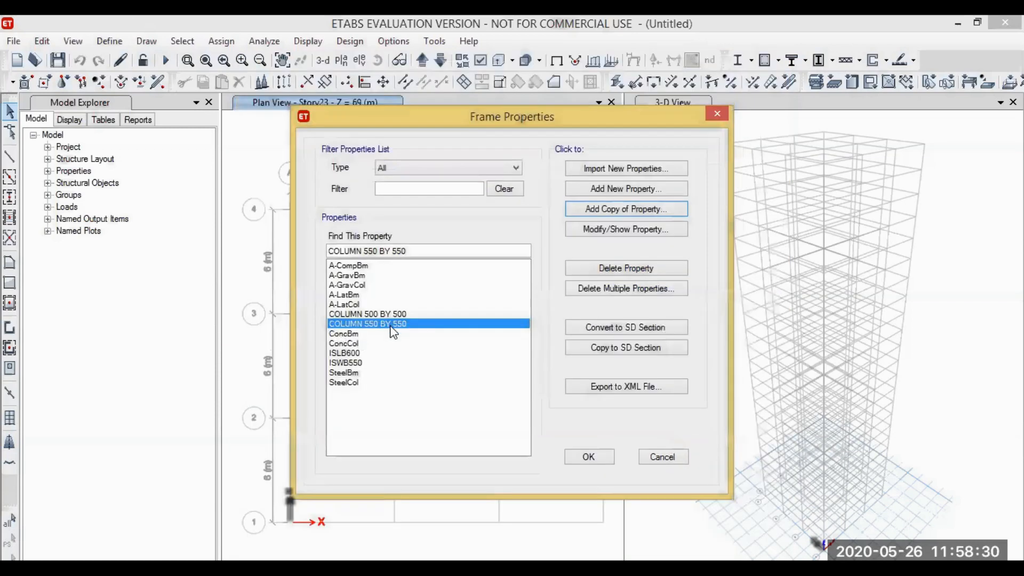
Create a copy of the 550 by 550 column section and name it COLUMN 600 BY 600.
left_click(652, 207)
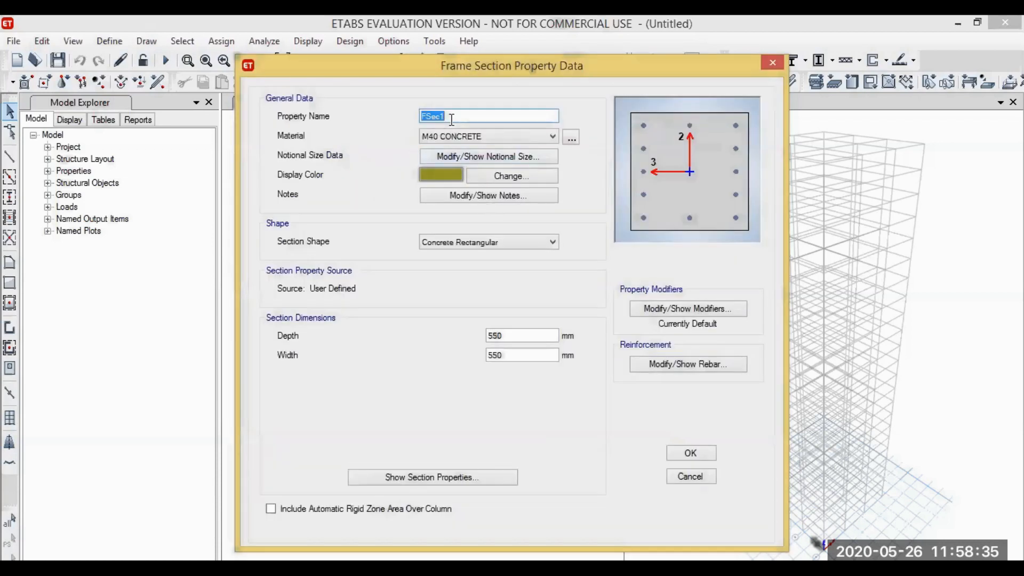
left_click(451, 118)
key("BackSpace")
key("BackSpace")
key("BackSpace")
key("BackSpace")
key("BackSpace")
type("COLUMN")
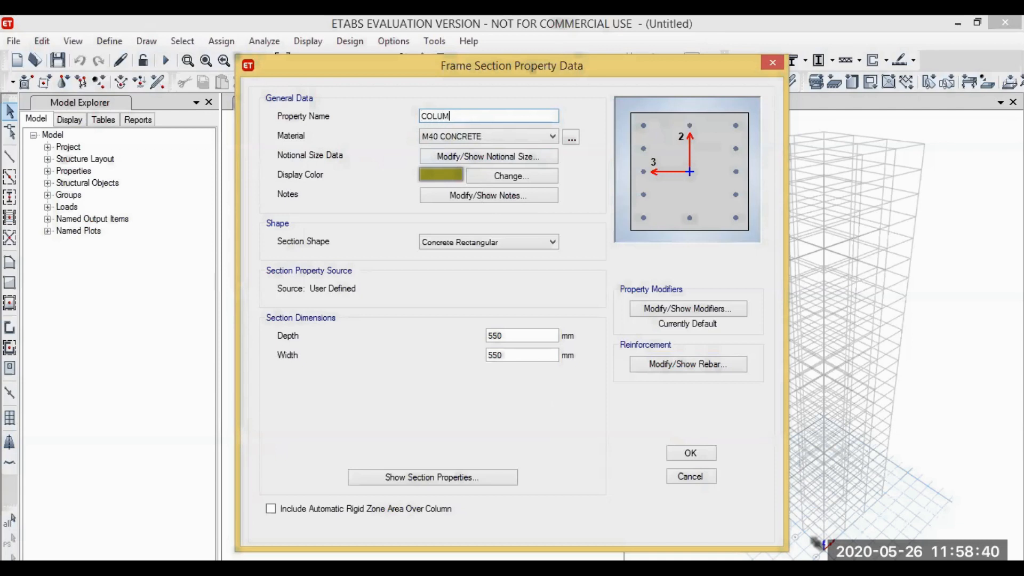
type(" 600 BY 600")
Set the newest column section's depth and width to 600 mm each and save it.
left_click(519, 335)
key("BackSpace")
key("BackSpace")
key("BackSpace")
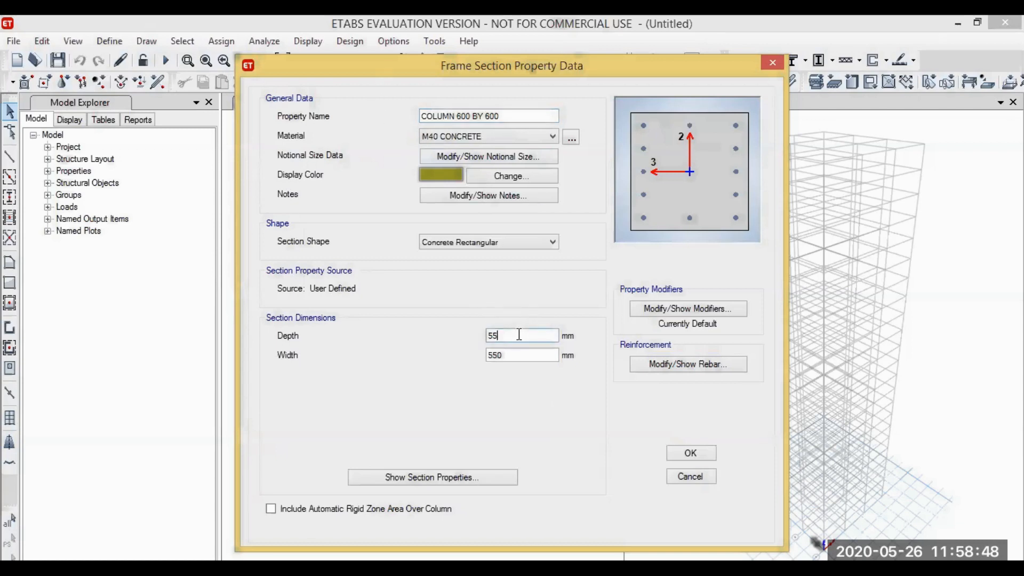
type("600")
left_click(520, 356)
key("BackSpace")
key("BackSpace")
key("BackSpace")
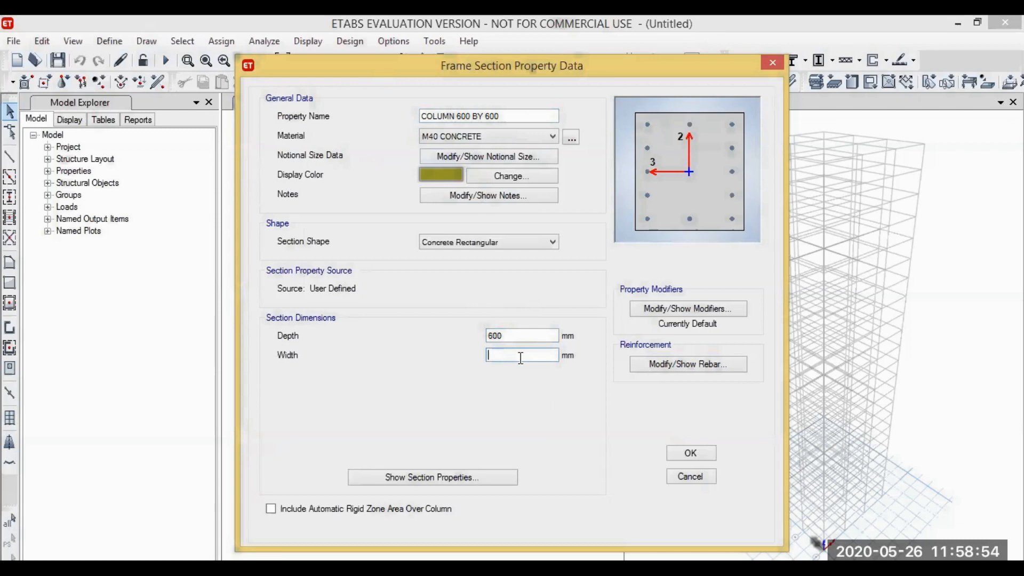
type("600")
left_click(677, 454)
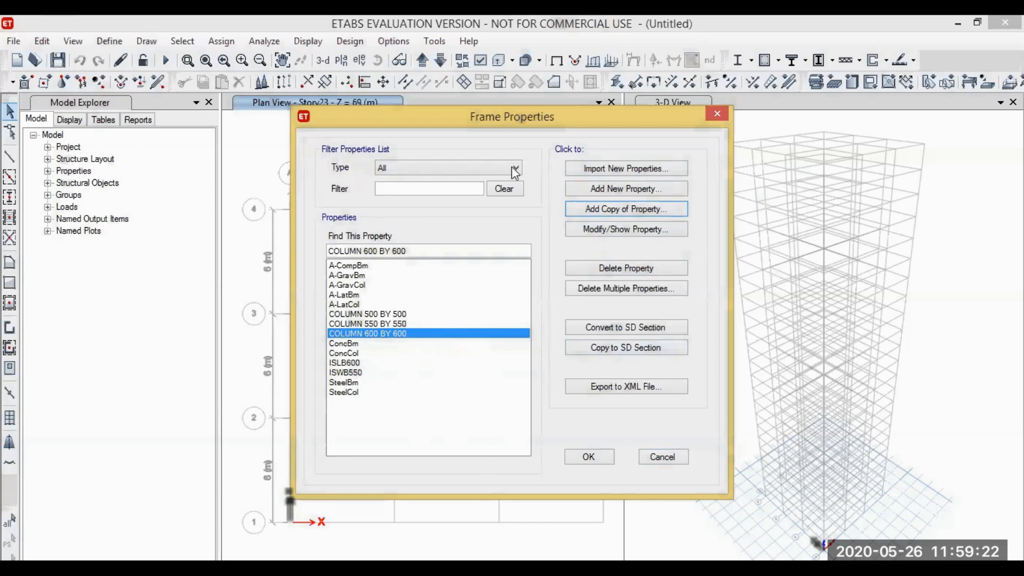
Create a new auto select list section named AUTO SELECT COLUMN with the Concrete design type.
left_click(663, 189)
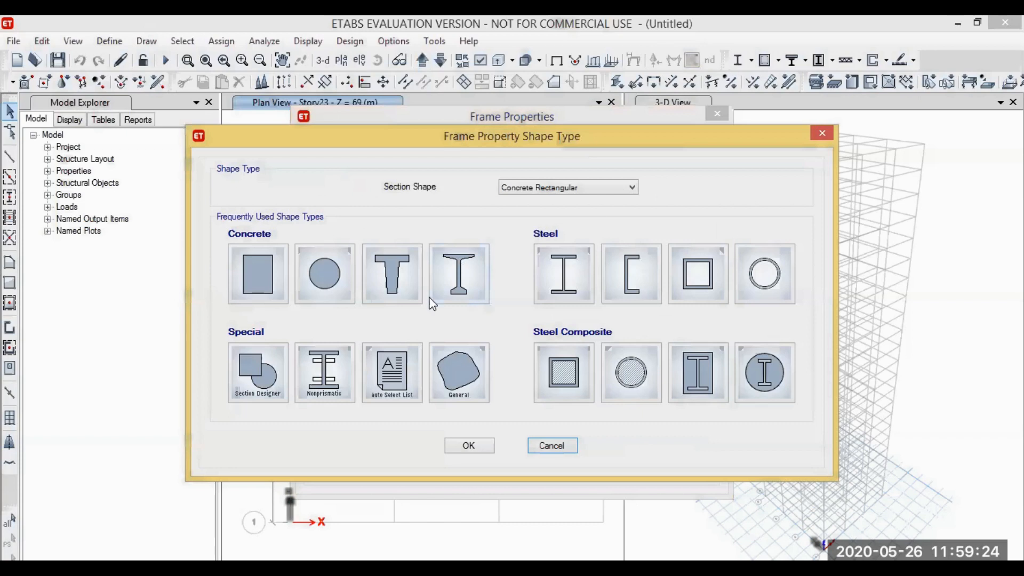
left_click(409, 375)
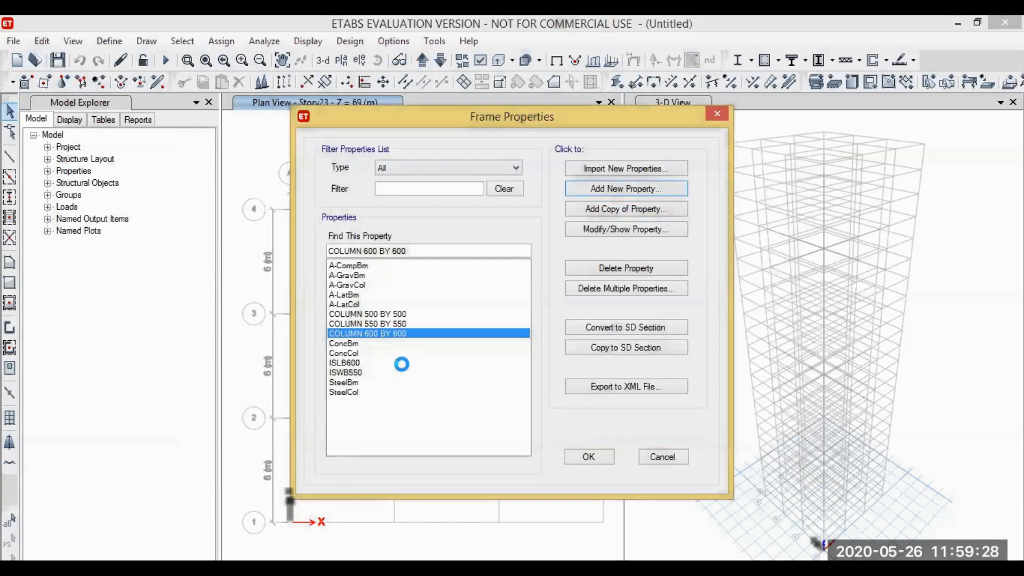
key("BackSpace")
type("AUTO ")
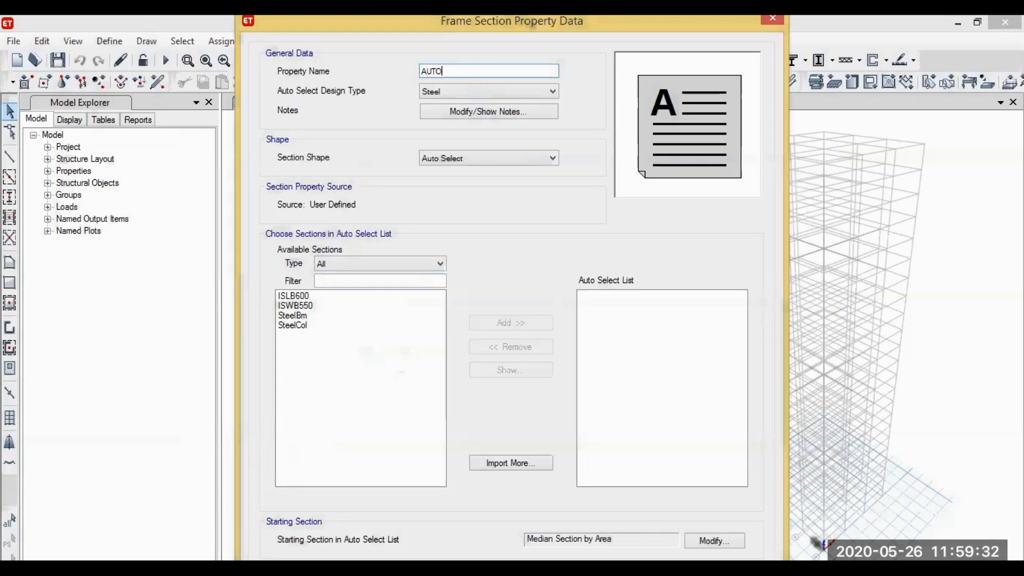
type("SELECT COLUMN")
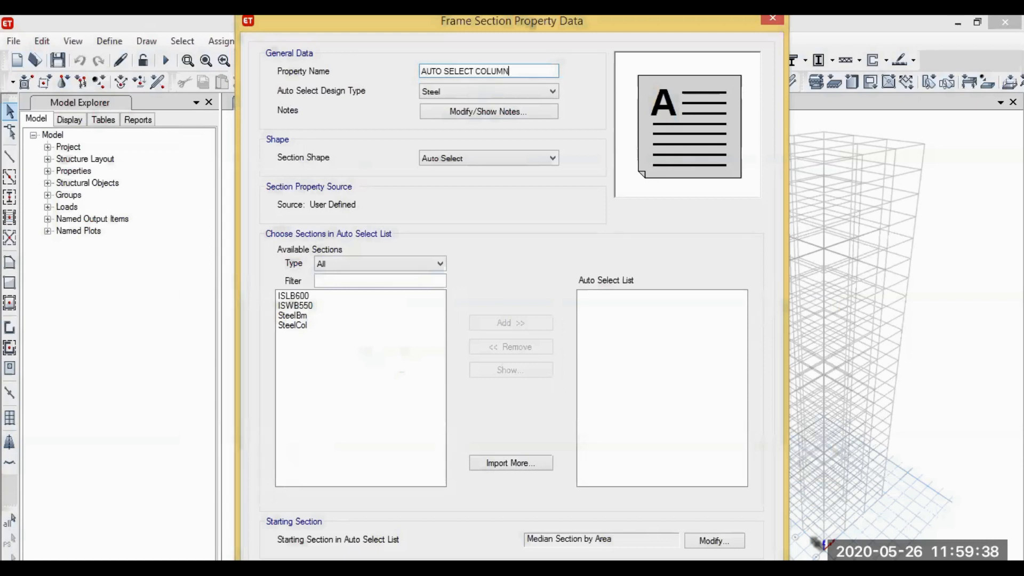
left_click(421, 92)
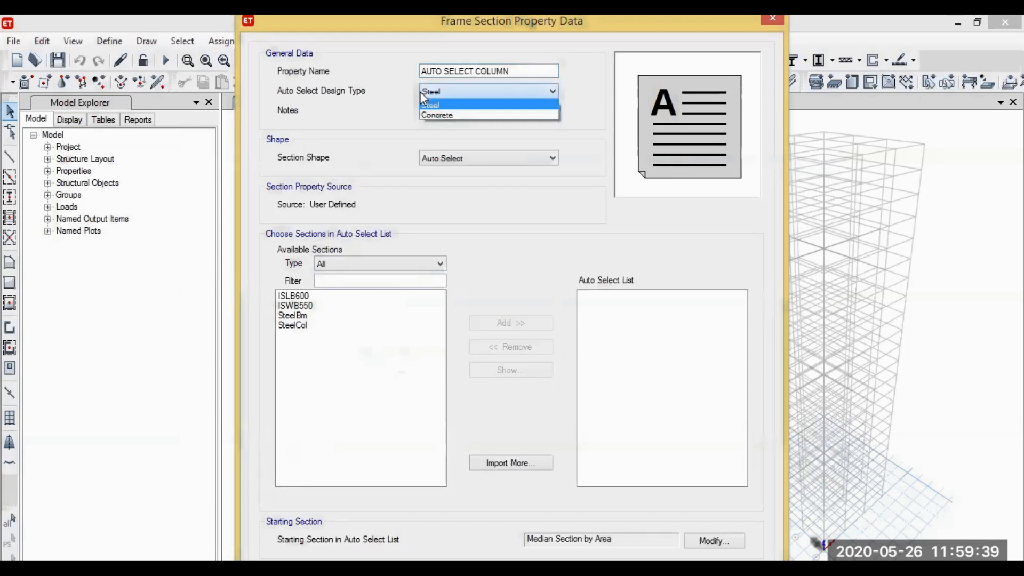
left_click(473, 114)
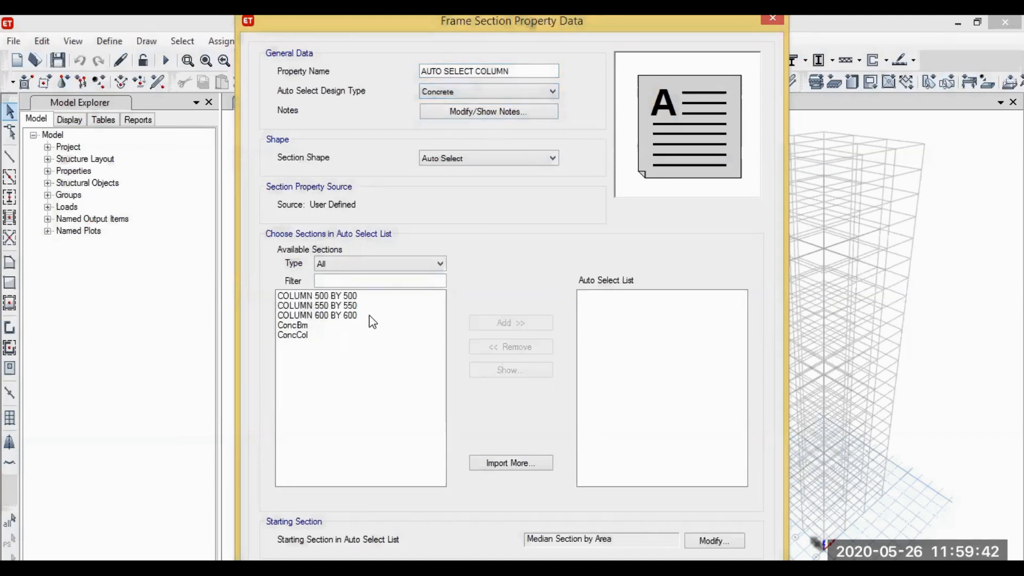
Add COLUMN 500 BY 500, COLUMN 550 BY 550 and COLUMN 600 BY 600 to the auto select list and review the saved definition.
left_click(354, 315)
left_click_drag(354, 315, 353, 293)
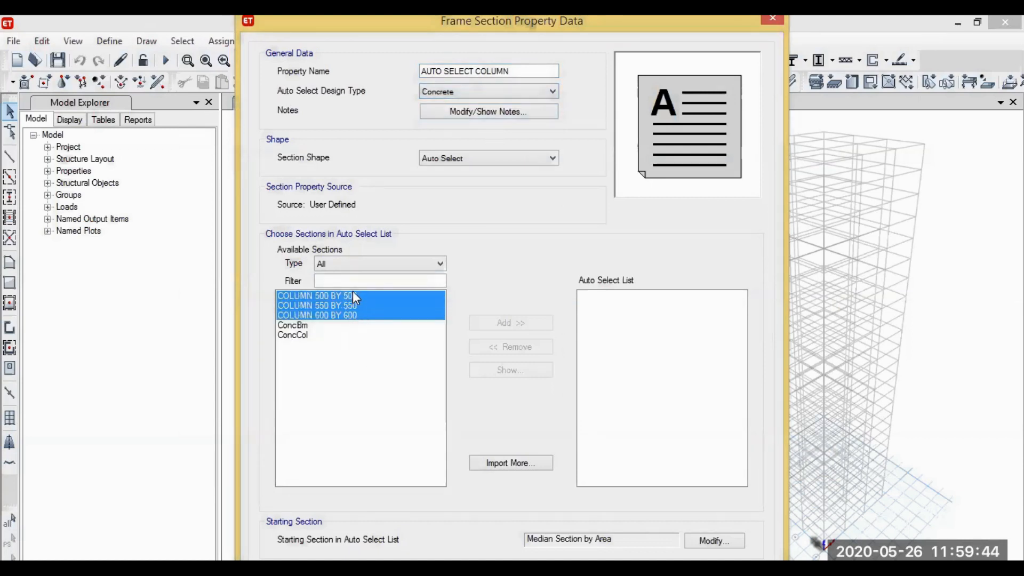
left_click(498, 323)
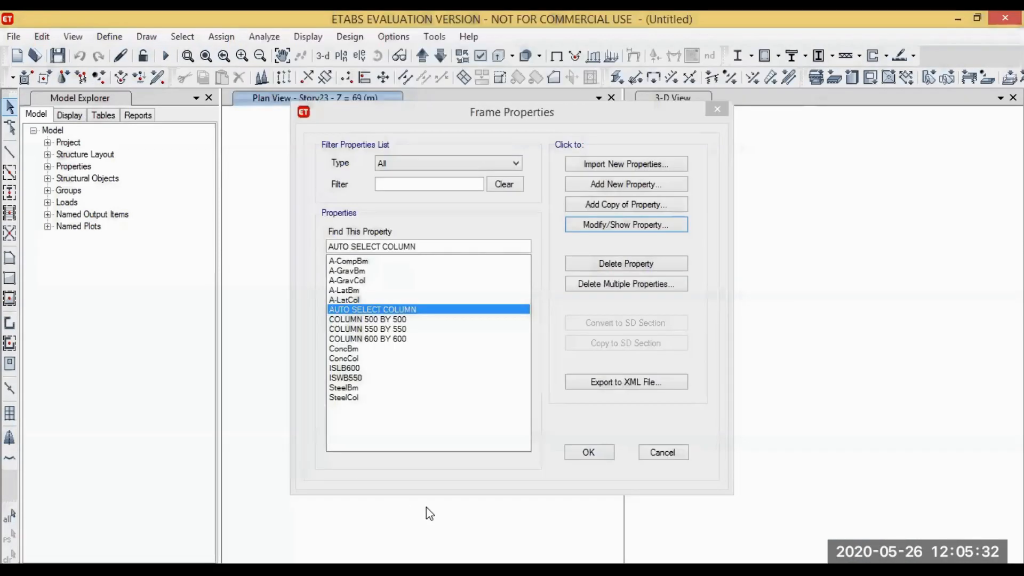
left_click(596, 221)
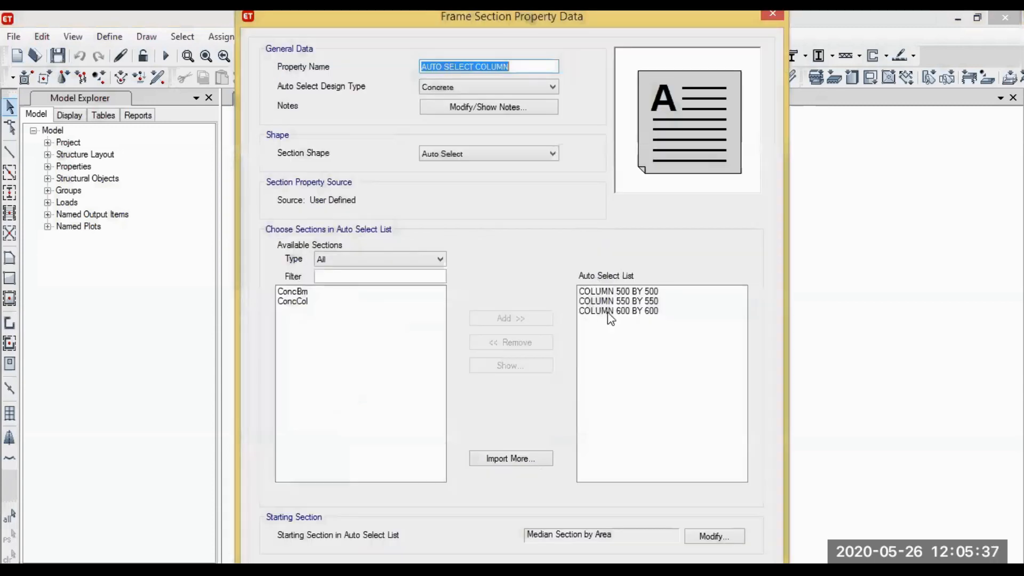
left_click(608, 311)
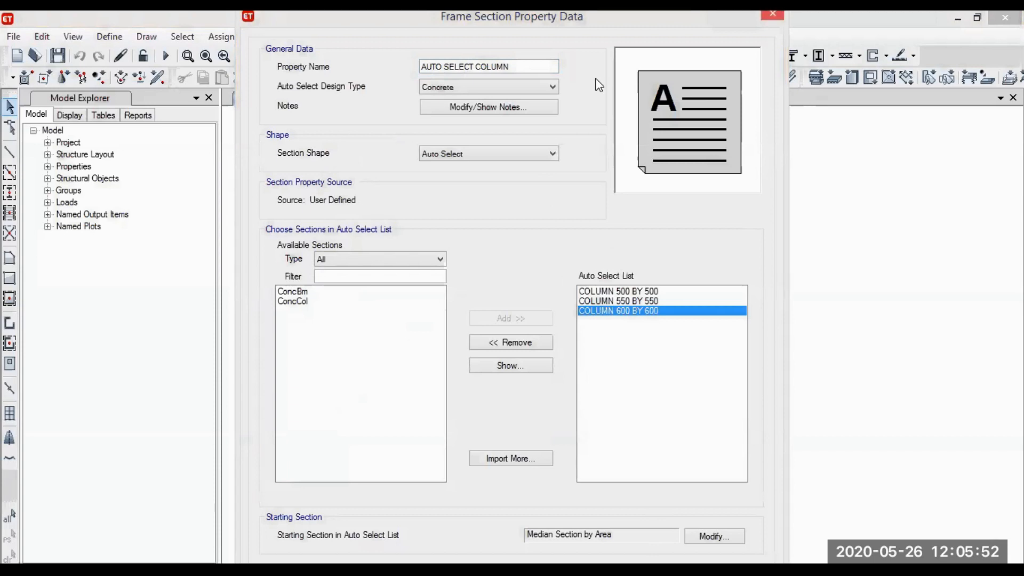
key("Return")
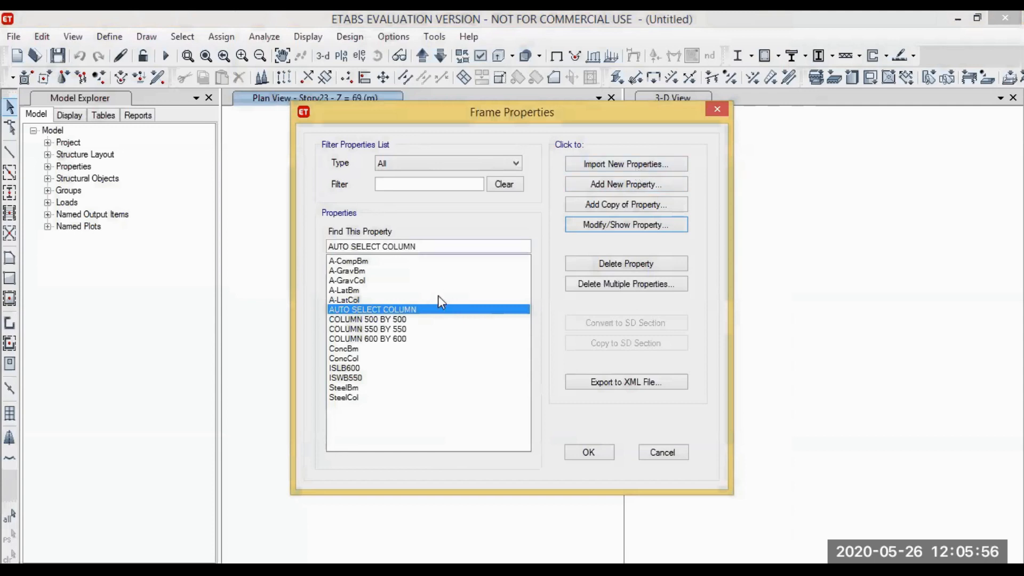
Create a new concrete rectangular section named BEAM 500 BY 300 with M40 CONCRETE as its material.
left_click(638, 184)
left_click(257, 269)
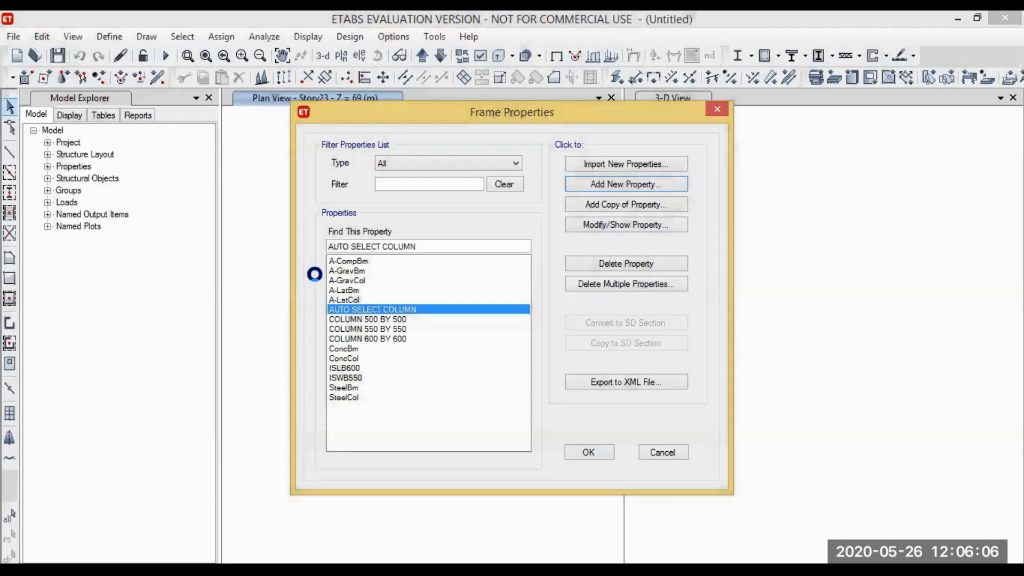
key("BackSpace")
type("BEAM")
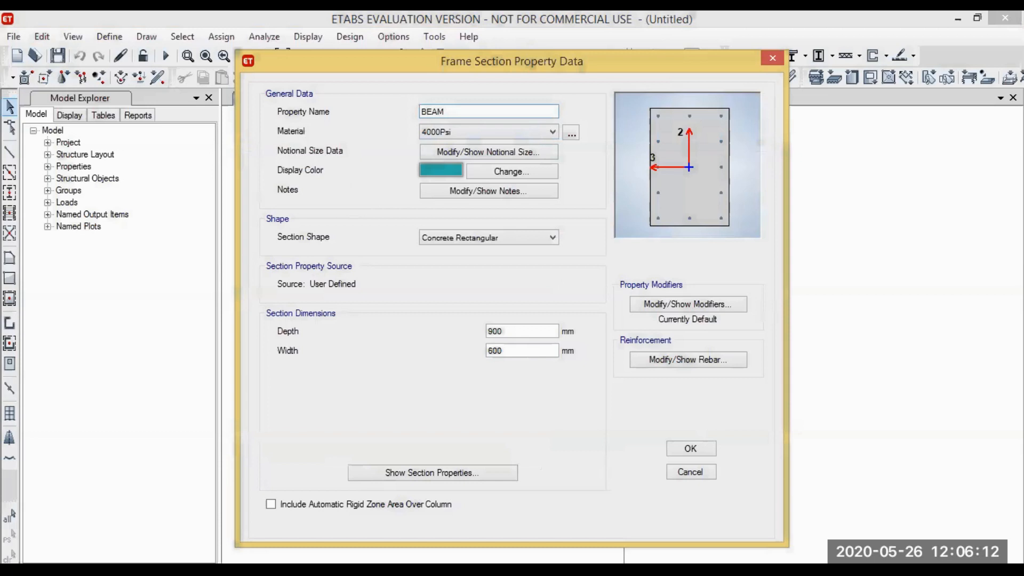
type(" 500 BY 300")
left_click(490, 130)
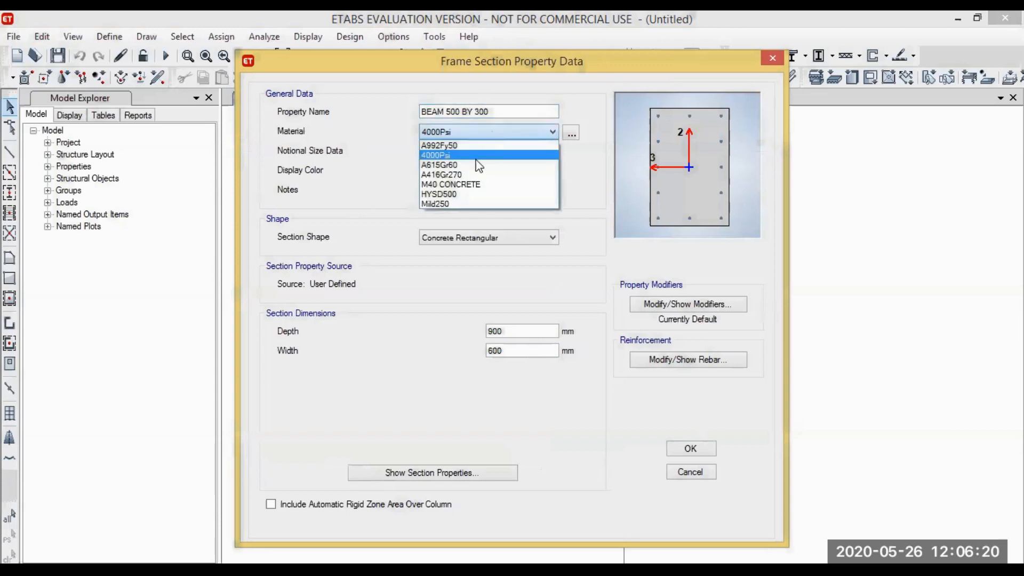
left_click(458, 184)
Set the new beam section's depth to 500 mm and its width to 300 mm.
left_click(512, 332)
key("BackSpace")
key("BackSpace")
key("BackSpace")
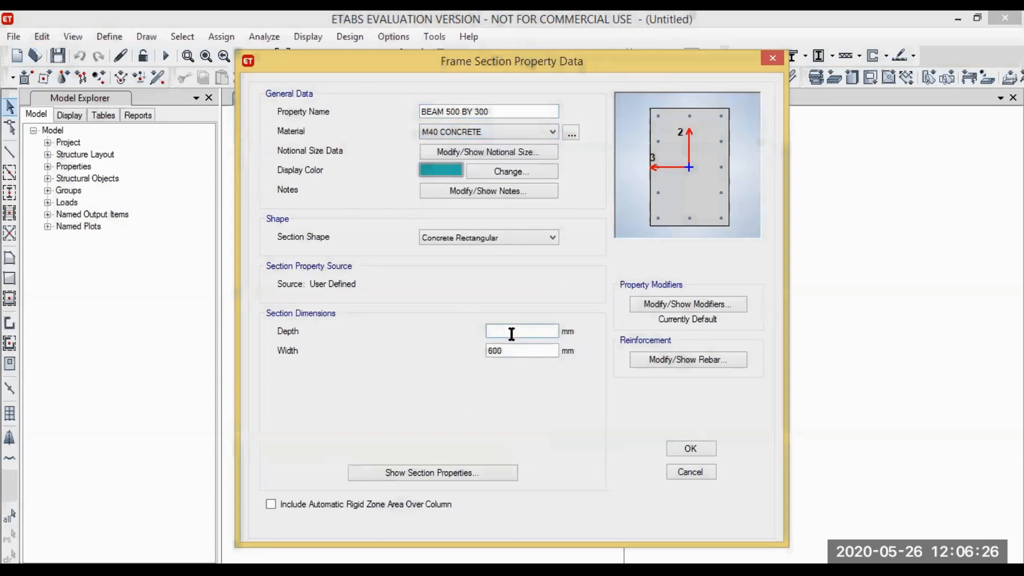
type("500")
left_click(514, 350)
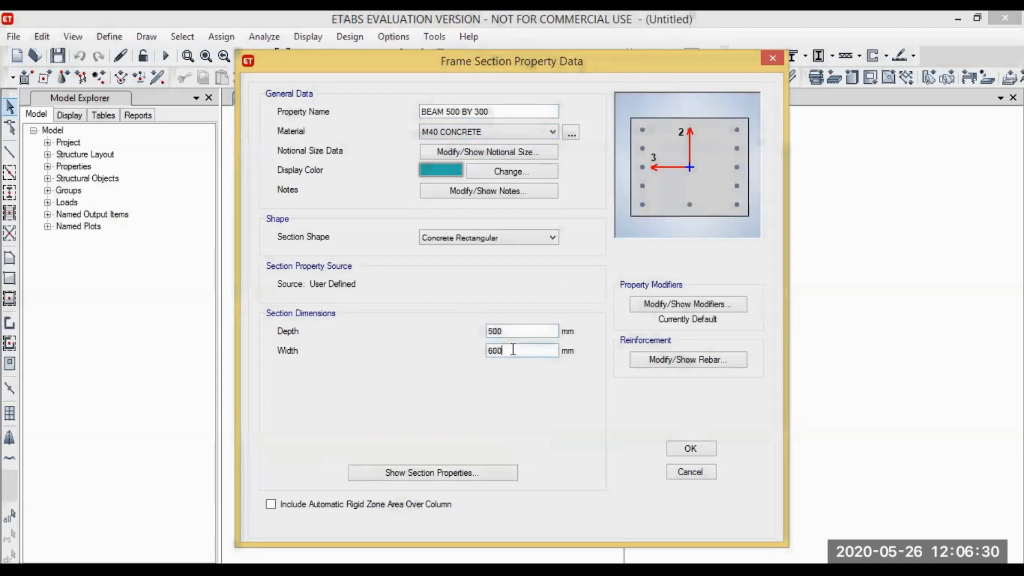
key("BackSpace")
key("BackSpace")
key("BackSpace")
type("300")
Set the beam's reinforcement to M3 Design Only (Beam), with HYSD500 longitudinal bars and Mild250 confinement bars.
left_click(703, 359)
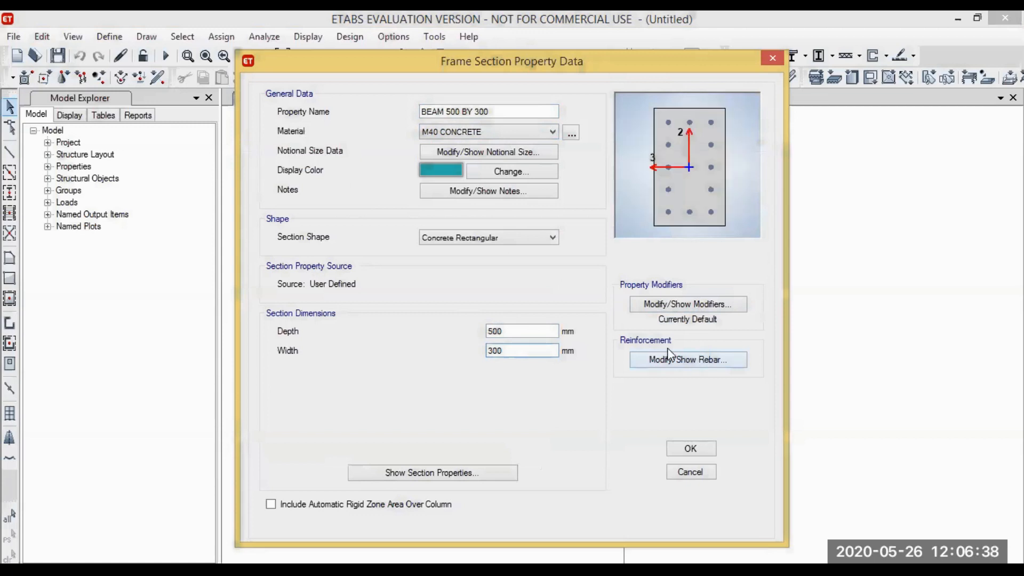
left_click(616, 137)
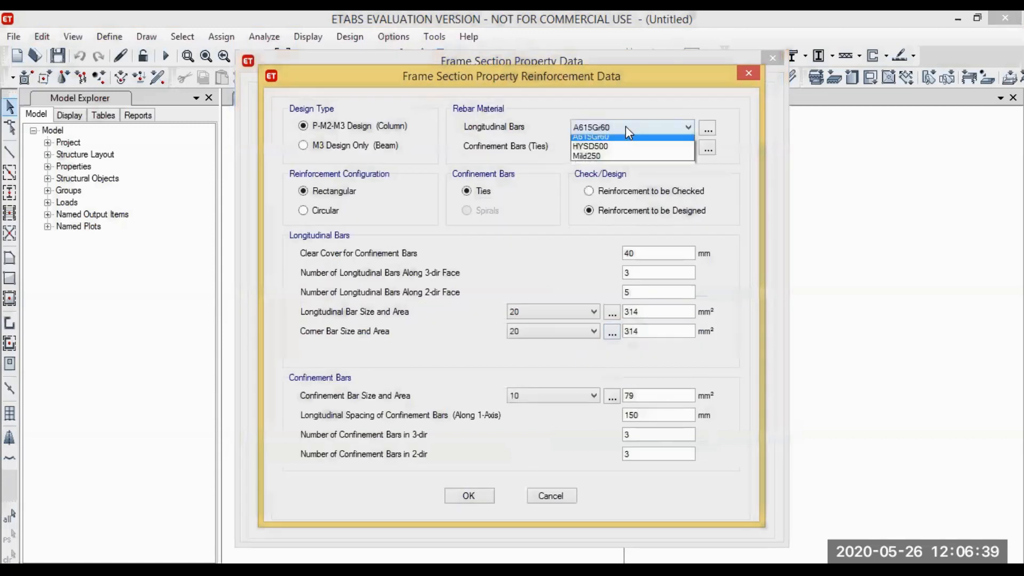
left_click(307, 148)
left_click(308, 146)
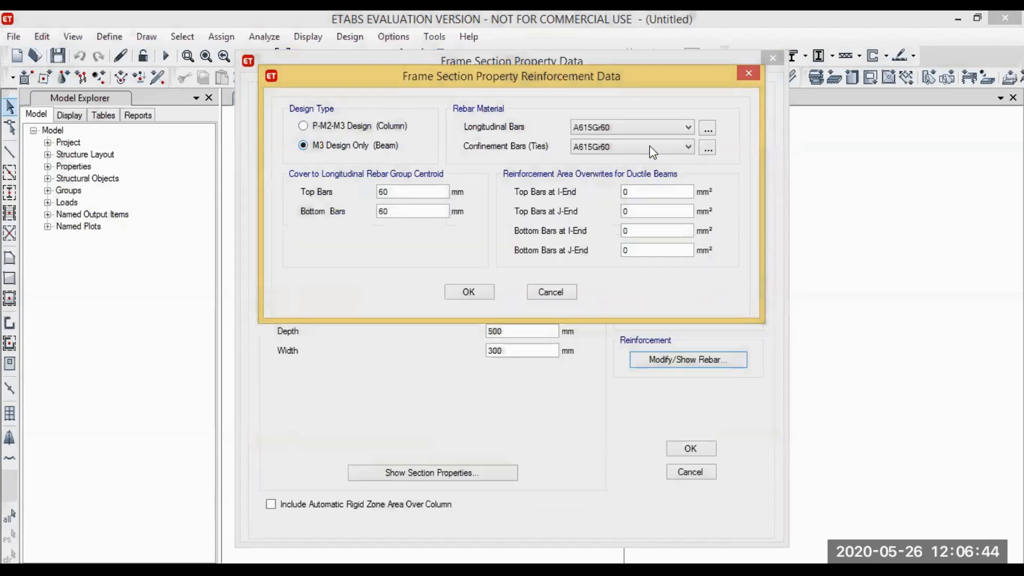
left_click(652, 130)
left_click(621, 151)
left_click(619, 147)
left_click(607, 181)
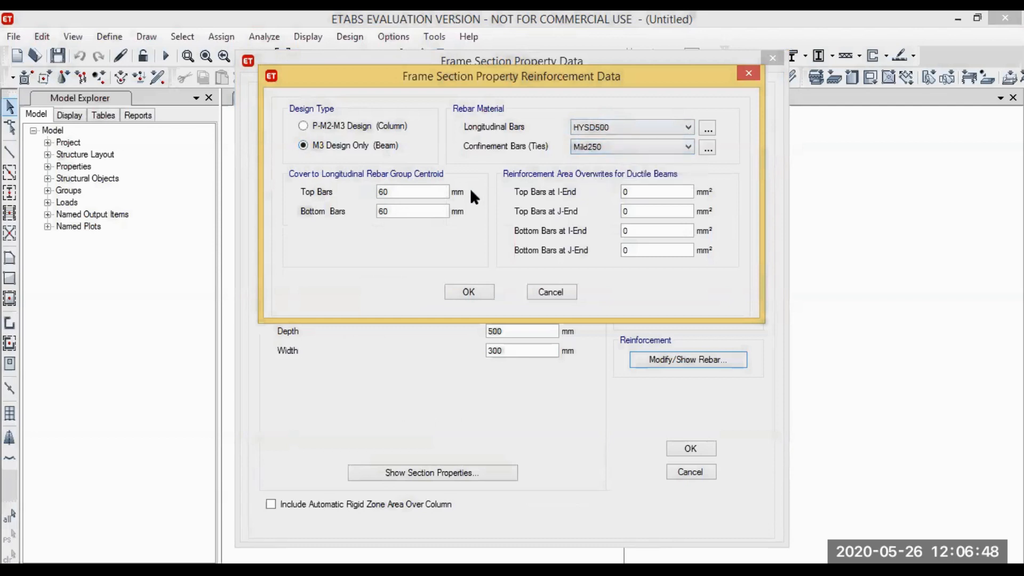
Set the beam's top bar cover to 25 mm, replace the bottom bar cover too, and save the section.
left_click(436, 195)
key("BackSpace")
key("BackSpace")
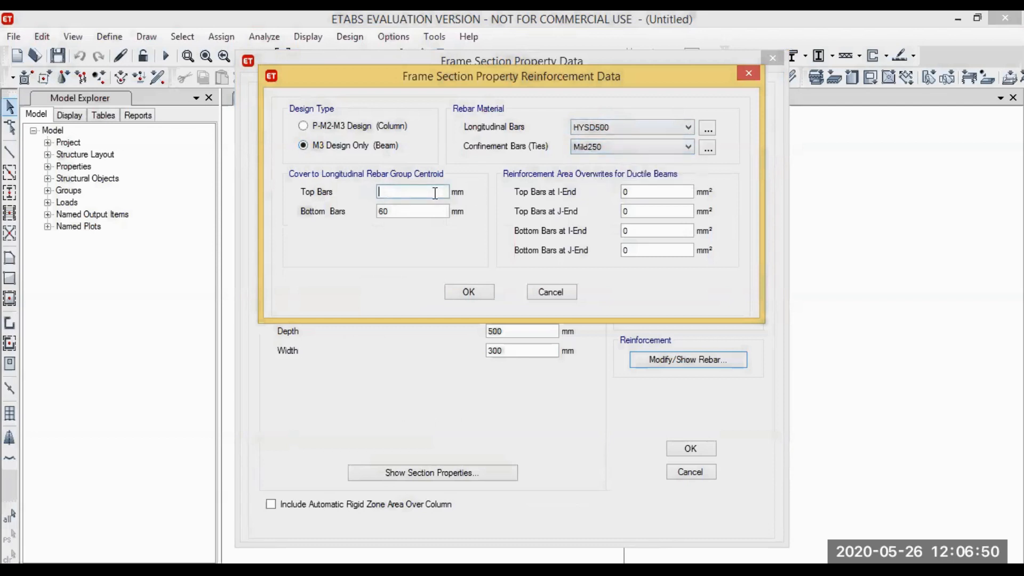
type("25")
left_click(391, 213)
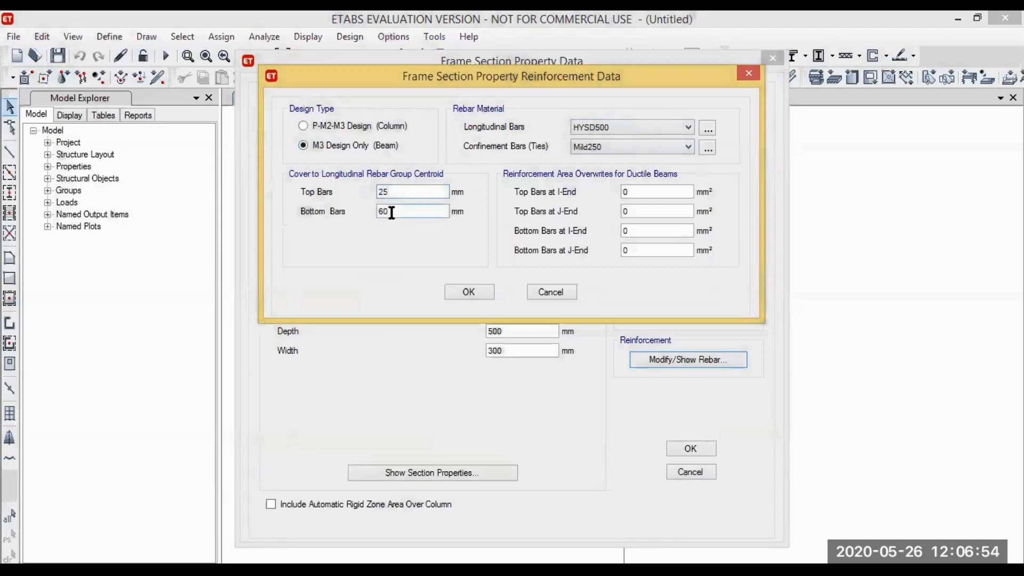
key("BackSpace")
key("BackSpace")
type("2")
left_click(462, 294)
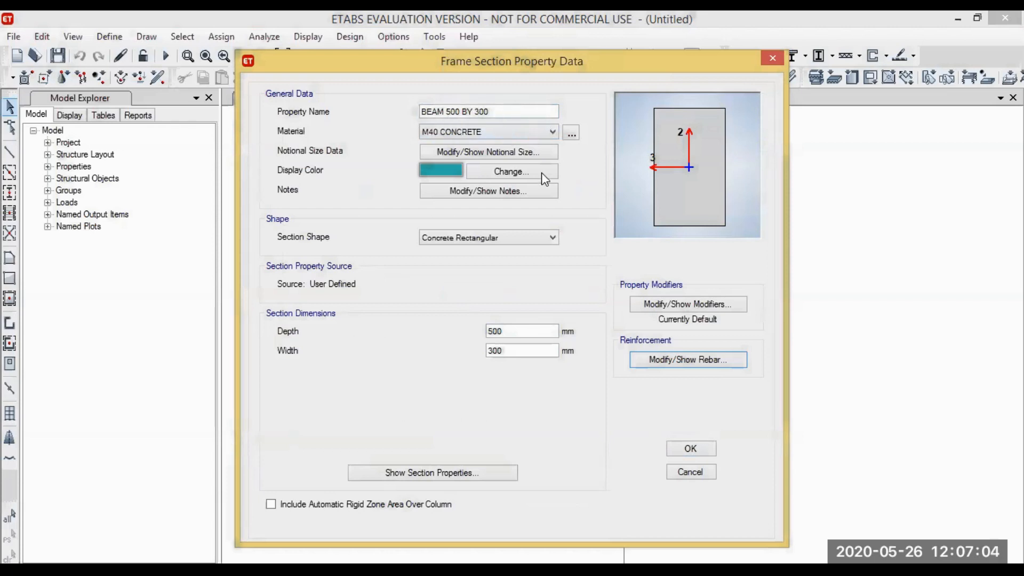
left_click(700, 454)
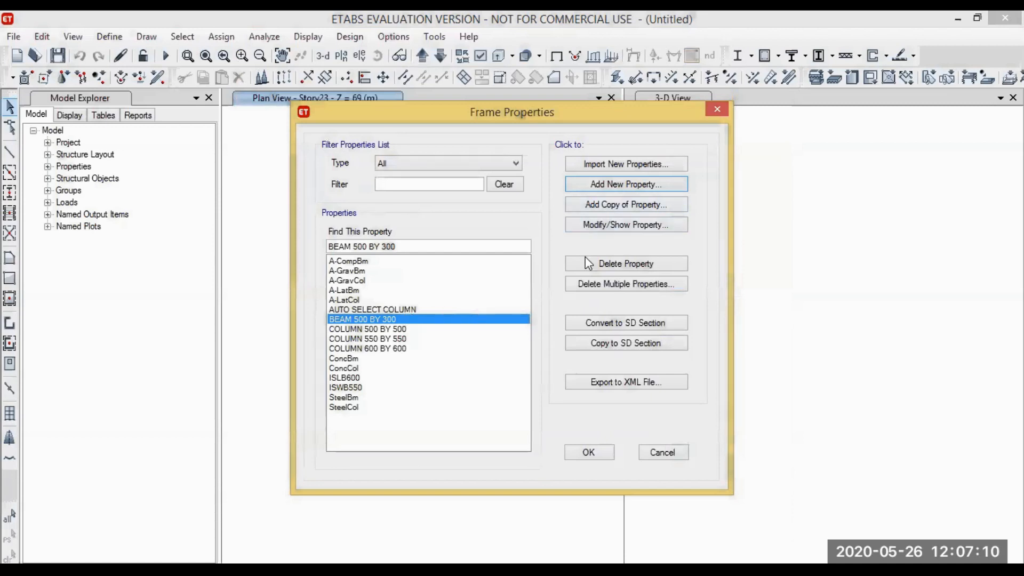
Create a copy of the 500 by 300 beam section and name it BEAM 550 BY 350.
left_click(614, 207)
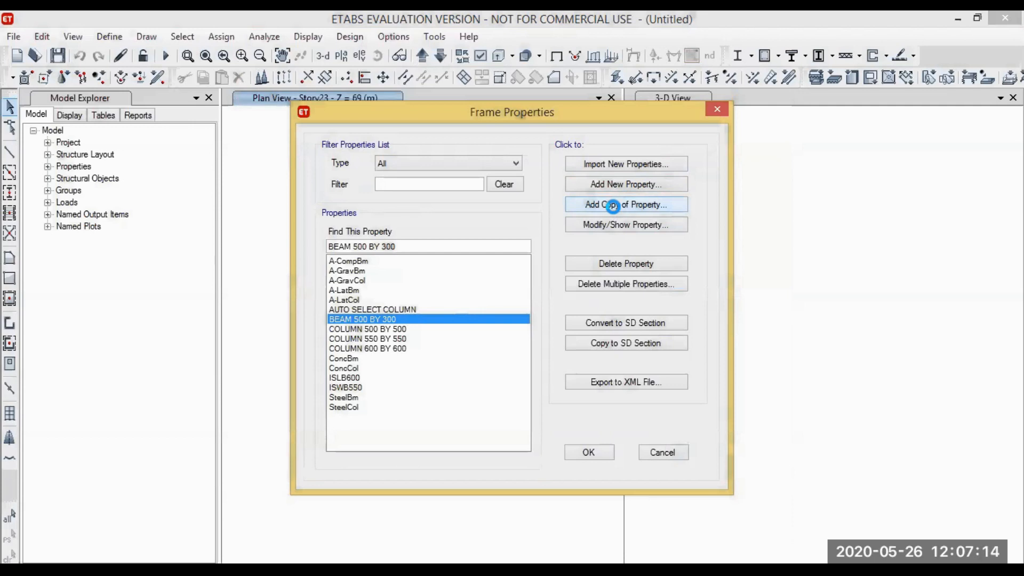
key("BackSpace")
type("BEAM N")
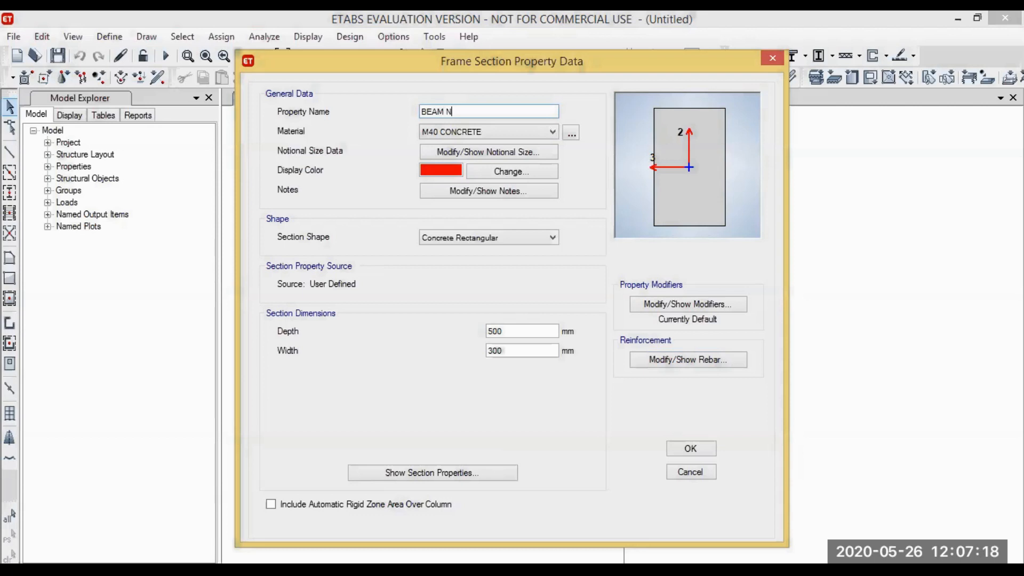
type("550 ")
type("=")
key("BackSpace")
key("BackSpace")
key("BackSpace")
type("550 BY 350")
Set the copied beam section's depth to 550 mm and width to 350 mm, and save it.
double_click(517, 330)
type("5")
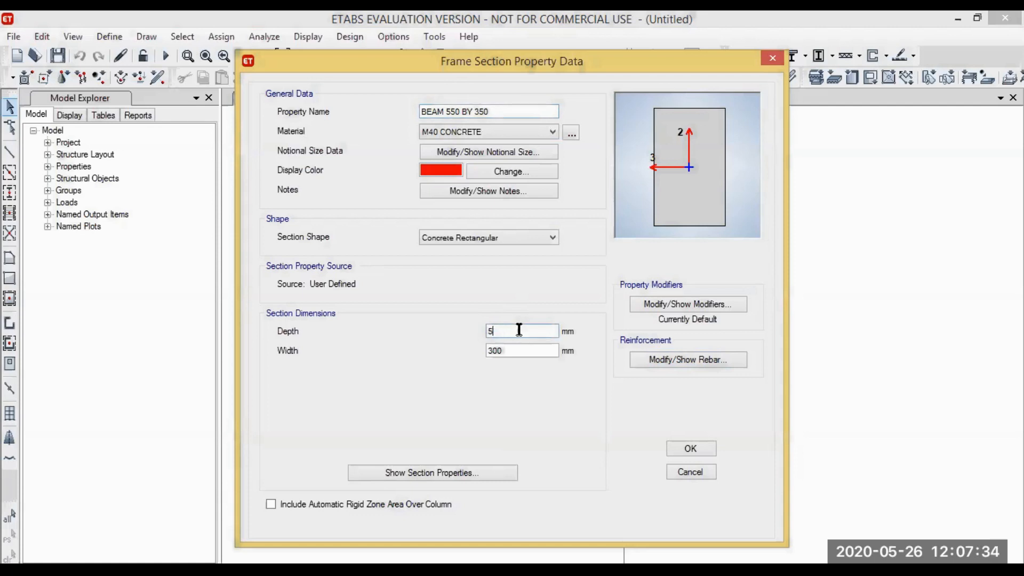
type("50")
left_click(515, 351)
key("BackSpace")
key("BackSpace")
type("50")
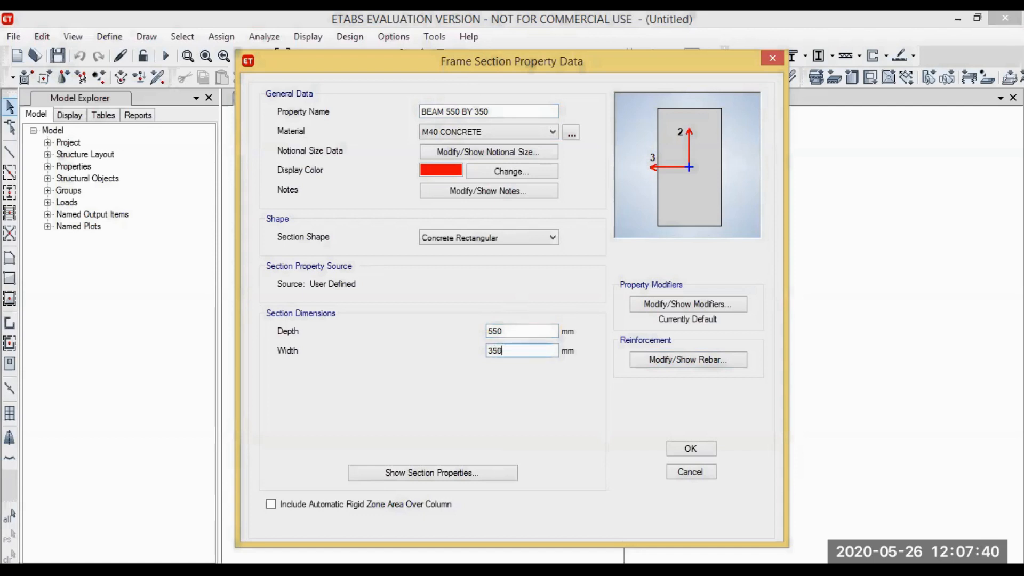
left_click(688, 450)
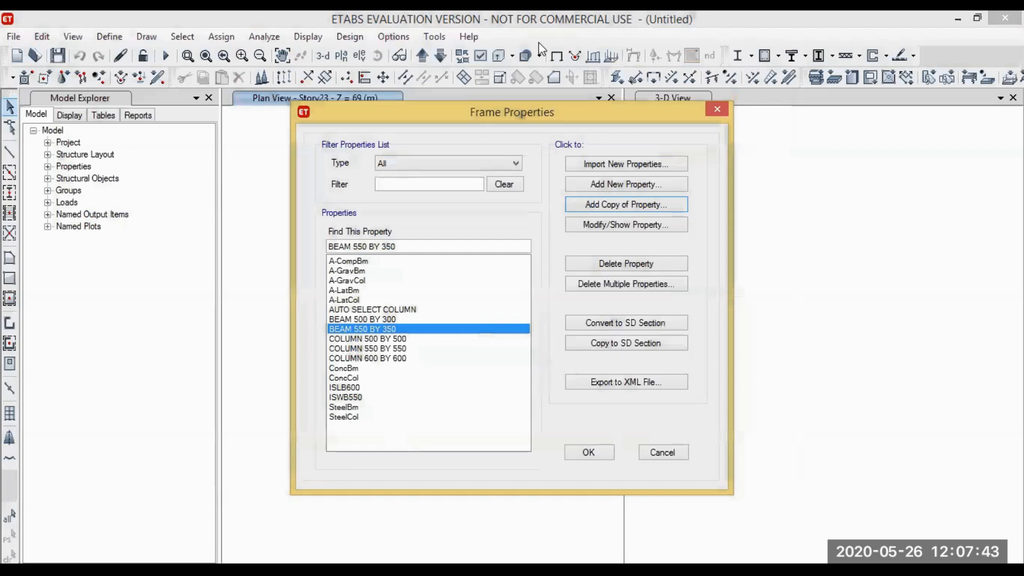
Create a copy of the 550 by 350 beam section and name it BEAM 600 BY 400.
left_click(617, 203)
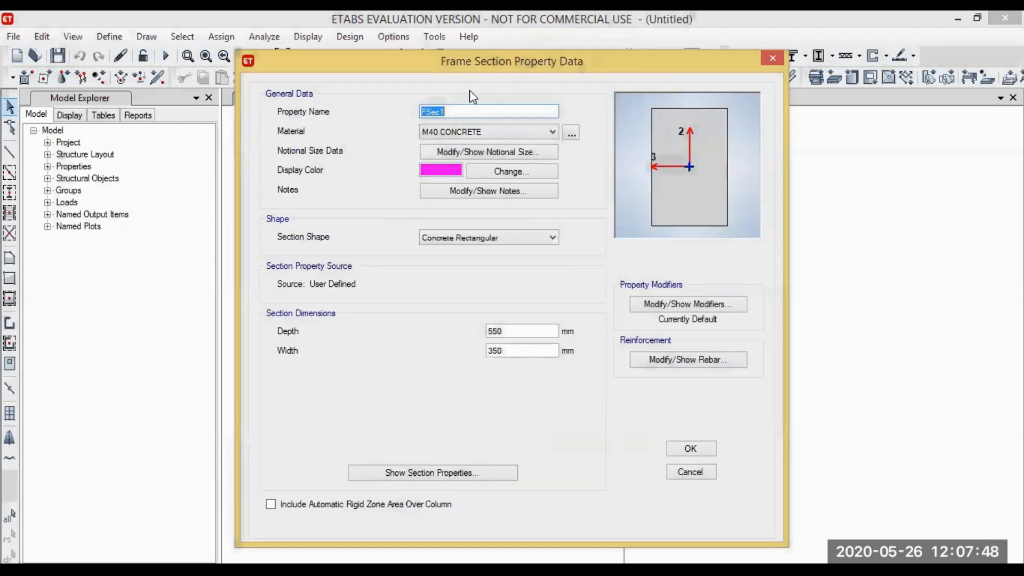
key("BackSpace")
type("BEAM")
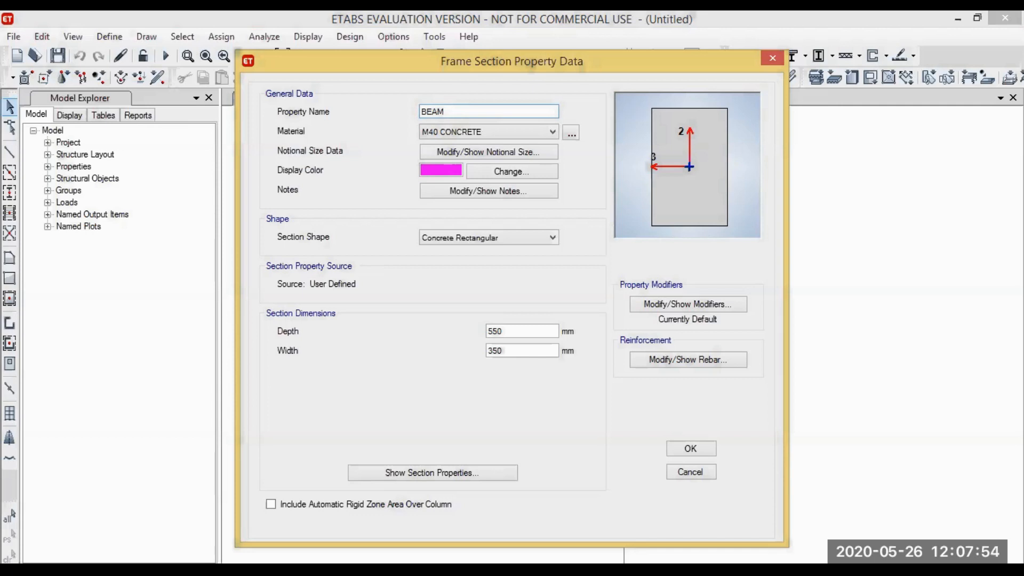
type(" 600 BY 400")
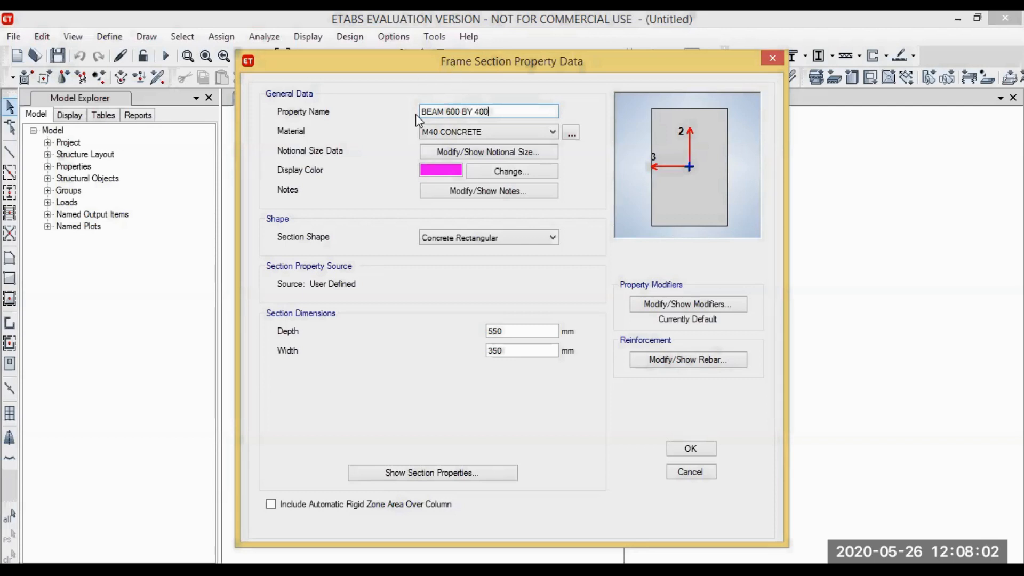
Set the newest beam section's depth to 600 mm and width to 400 mm, and save it.
left_click(511, 326)
type("600")
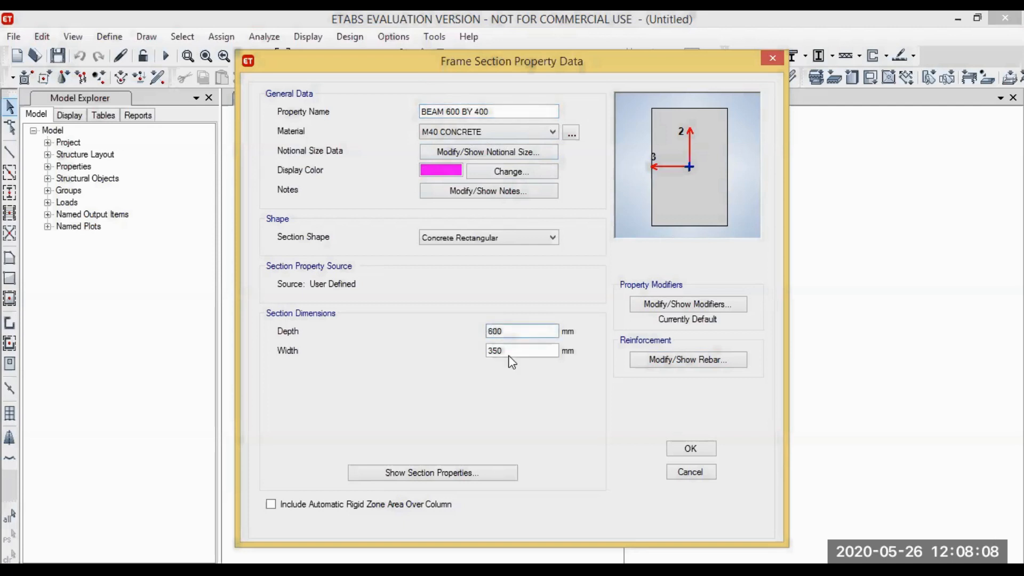
left_click(511, 352)
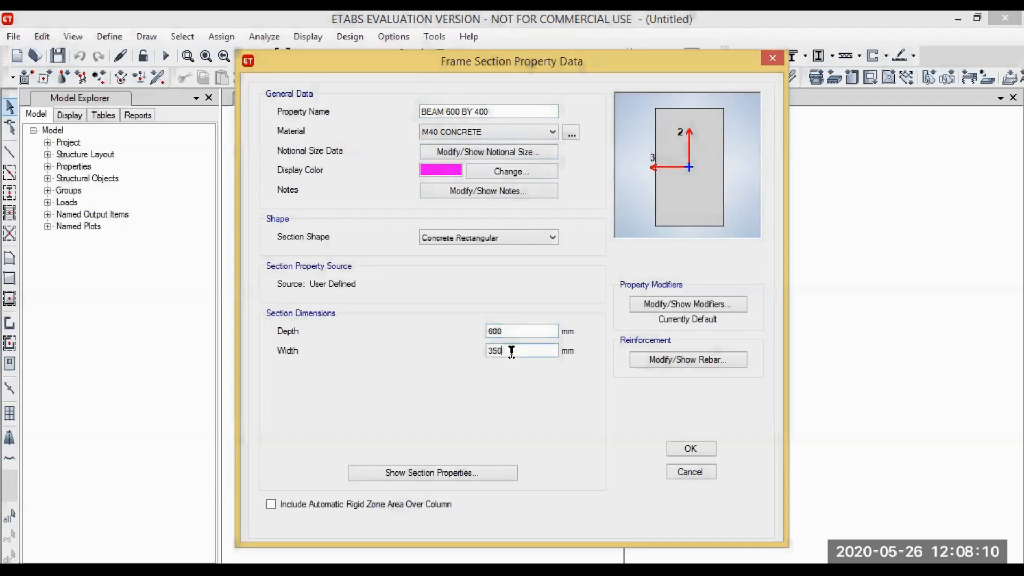
key("BackSpace")
key("BackSpace")
key("BackSpace")
type("400")
left_click(678, 447)
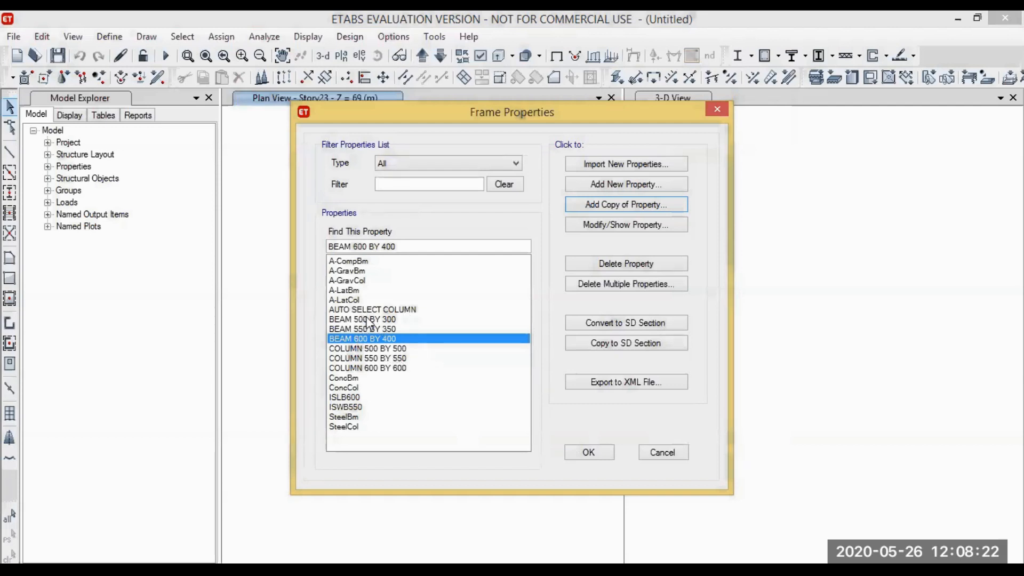
Create a new auto select list frame section named AUTOSELECT BEAM with Concrete as its design type.
left_click(618, 185)
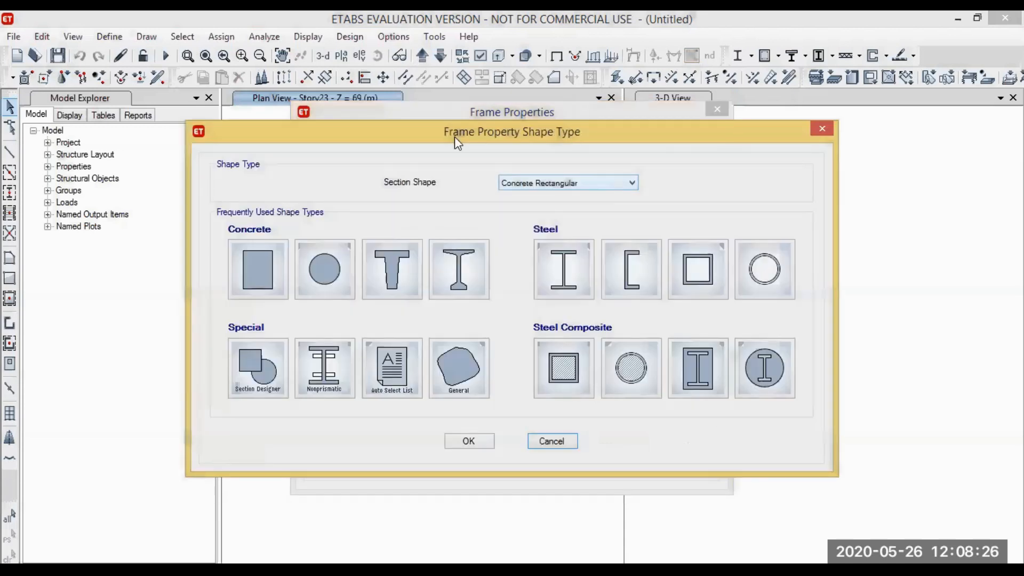
left_click(387, 374)
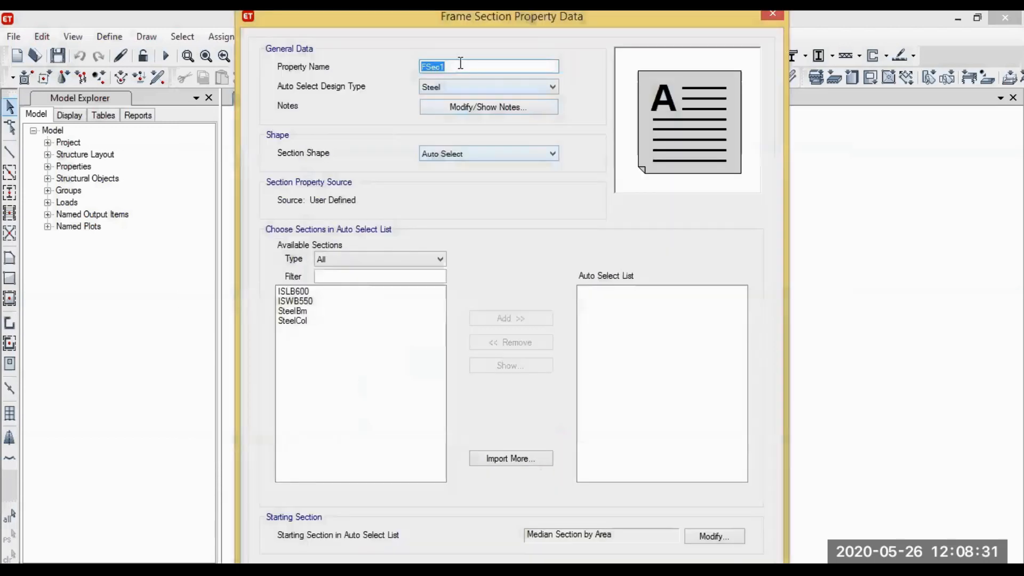
left_click(460, 63)
left_click_drag(458, 65, 421, 68)
key("BackSpace")
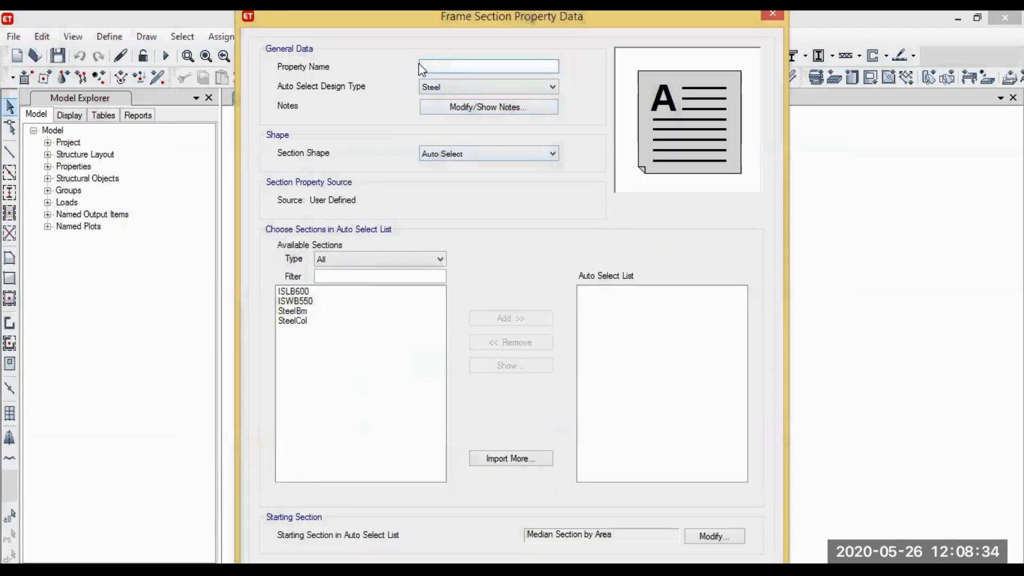
type("AUTOSELECT BEAM")
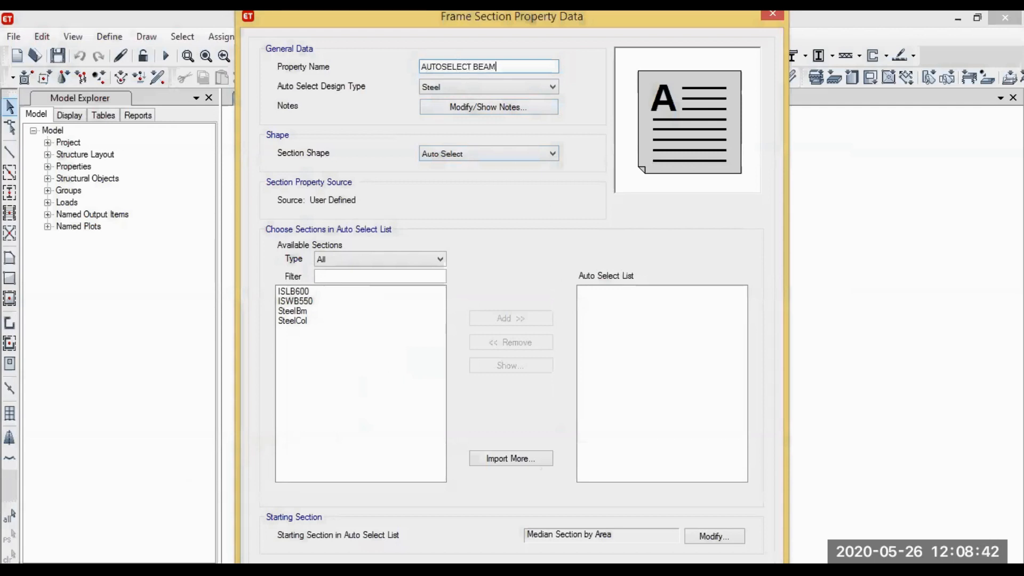
left_click(430, 87)
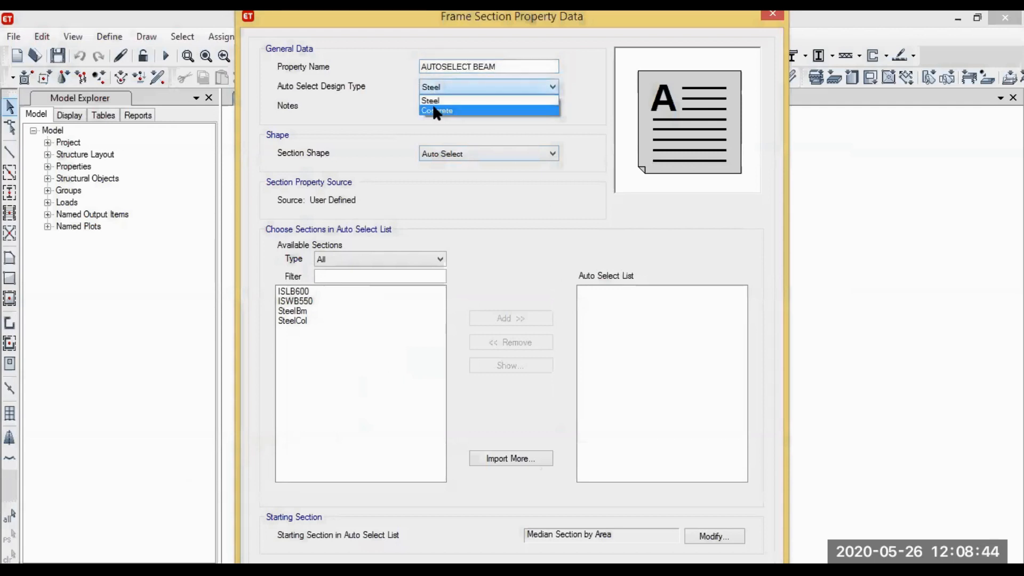
left_click(433, 107)
Add the 500 by 300, 550 by 350 and 600 by 400 beams to the auto select list and save the frame properties.
left_click_drag(344, 311, 339, 294)
left_click(509, 320)
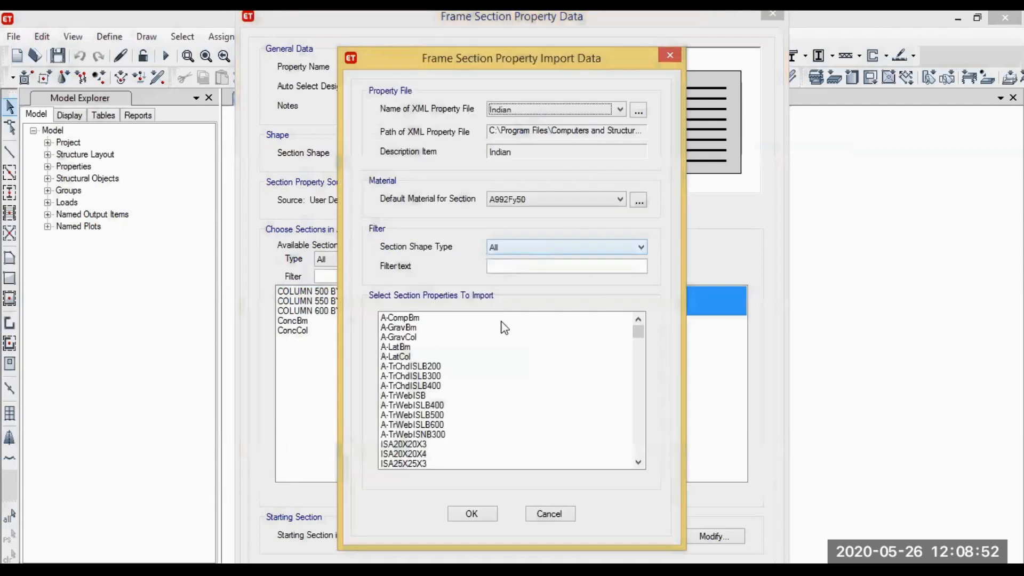
left_click(544, 515)
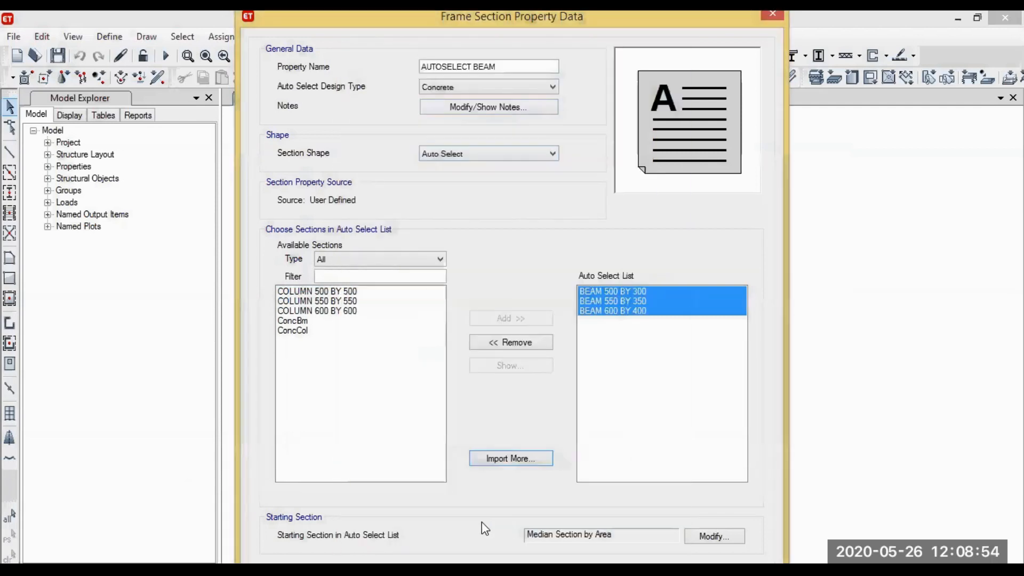
left_click(633, 371)
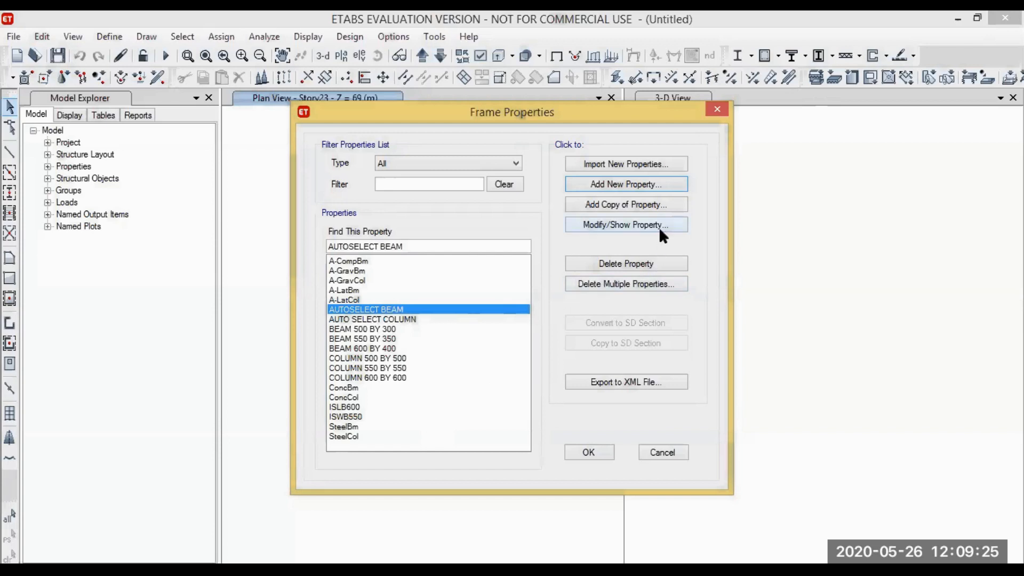
left_click(589, 453)
left_click(585, 452)
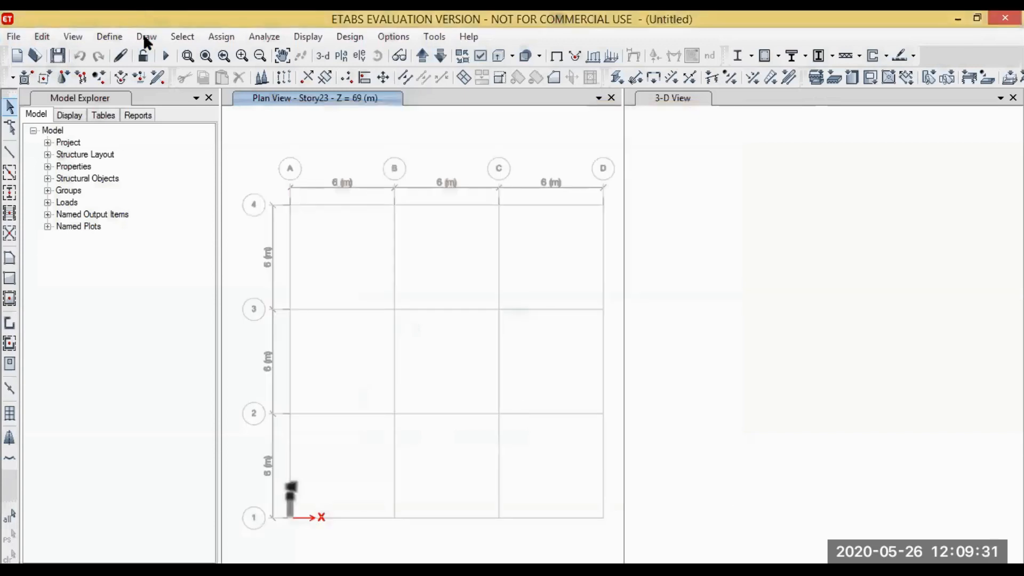
Add a new slab section property and name it SLAB 150.
left_click(104, 35)
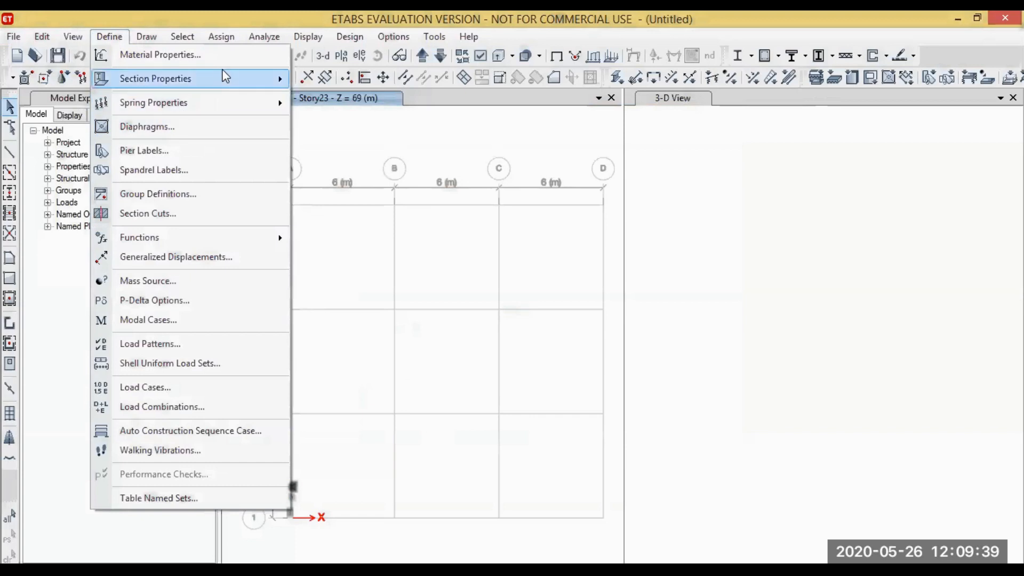
mouse_move(256, 78)
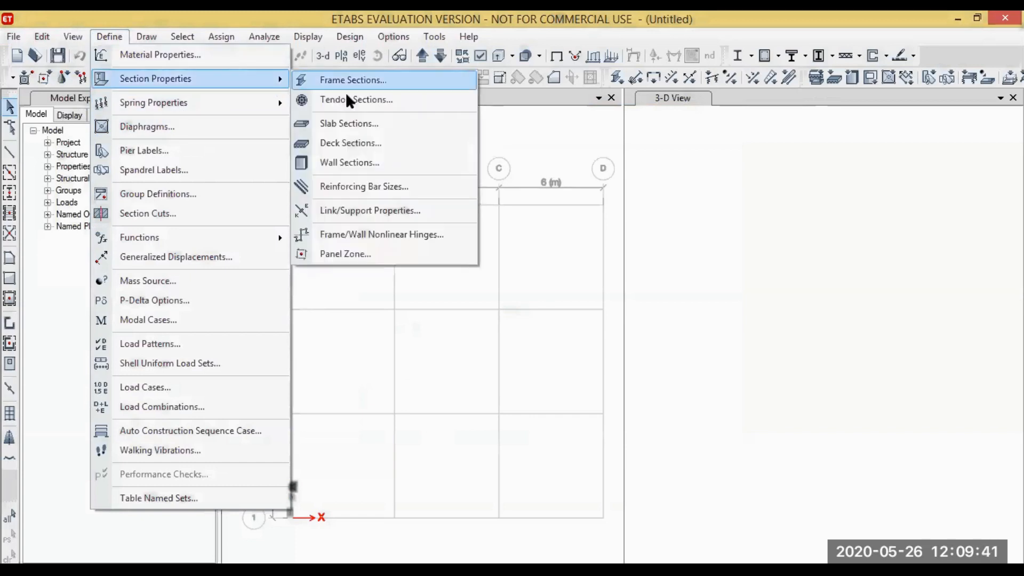
left_click(366, 126)
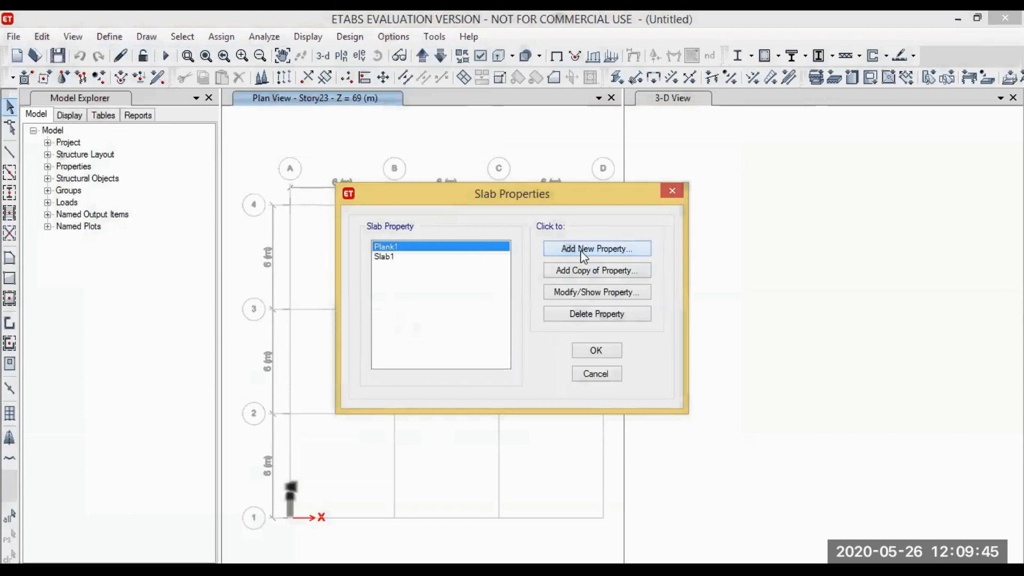
left_click(580, 250)
left_click_drag(535, 141, 481, 145)
key("BackSpace")
type("SK")
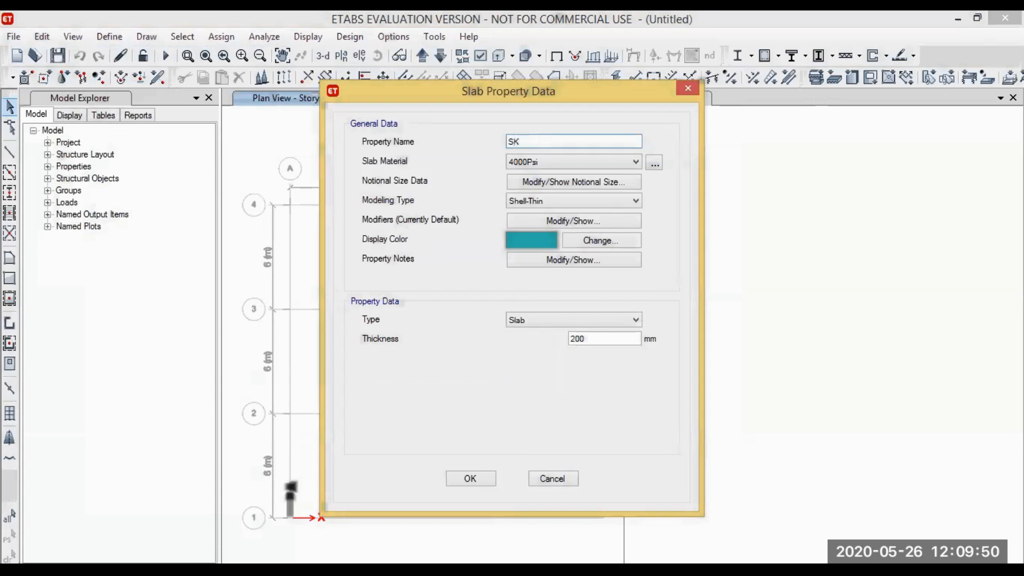
key("BackSpace")
type("LAB 150")
Set the slab's material to M40 CONCRETE and its thickness to 150 mm, and save the slab properties.
left_click(529, 163)
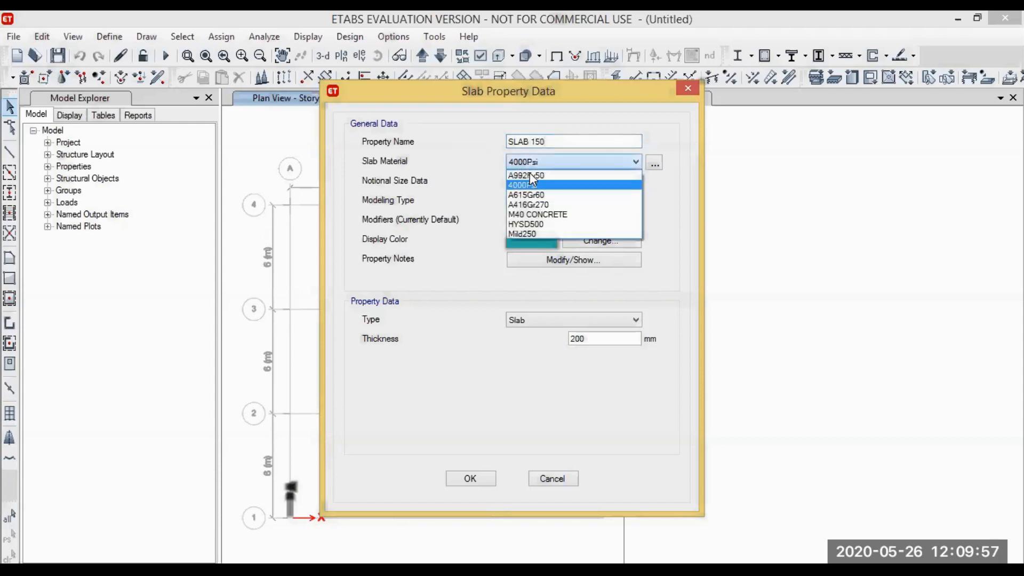
left_click(542, 214)
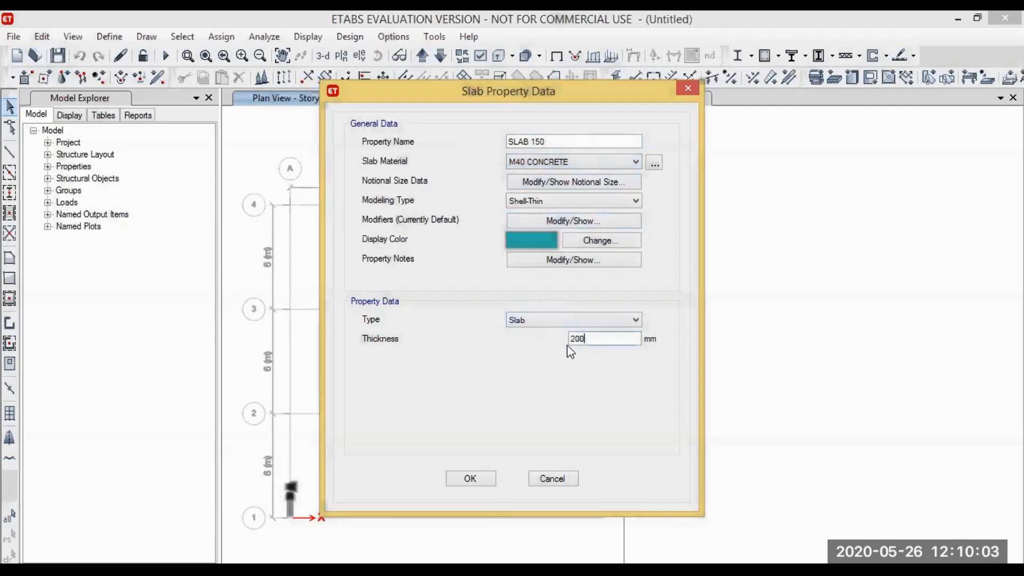
key("BackSpace")
type("150")
left_click(470, 478)
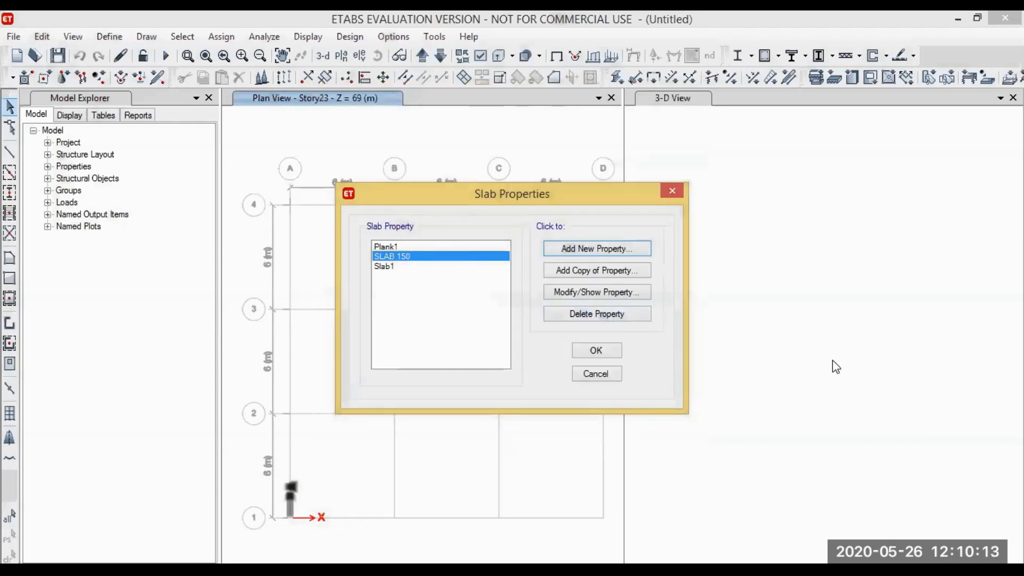
left_click(597, 351)
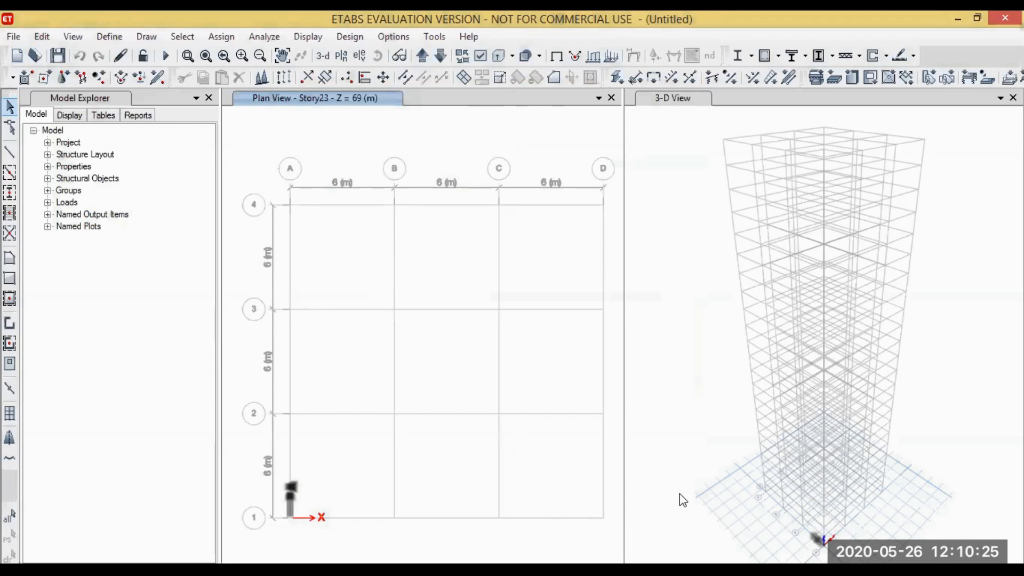
Restore the program window to a smaller size and set the story editing scope to Similar Stories.
left_click(648, 286)
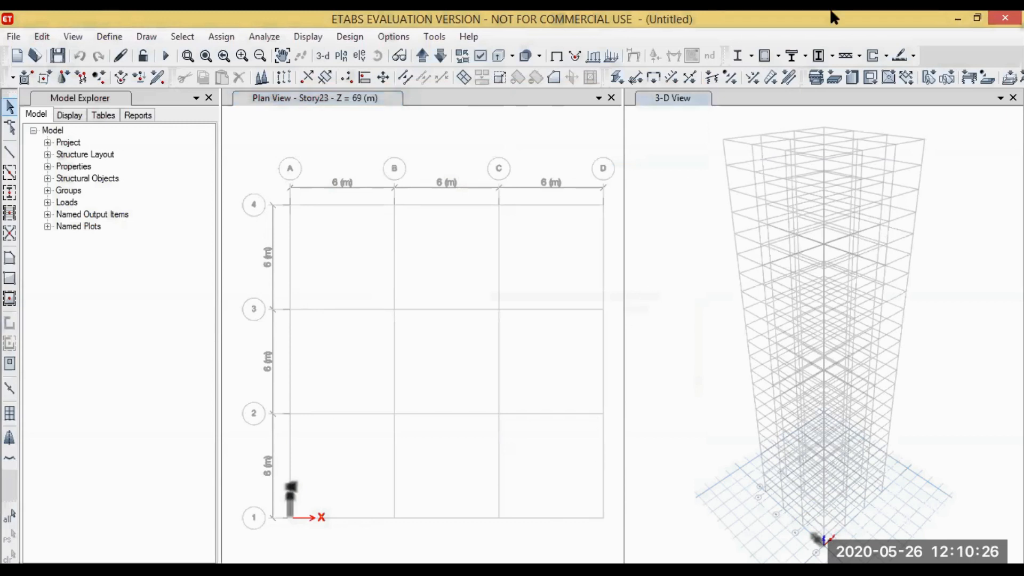
left_click(978, 18)
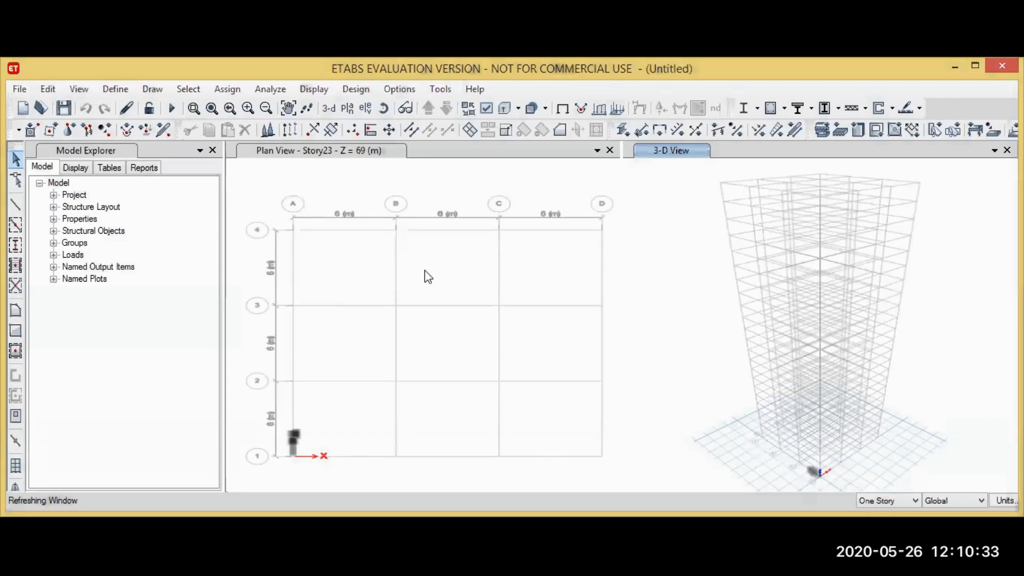
key("super+d")
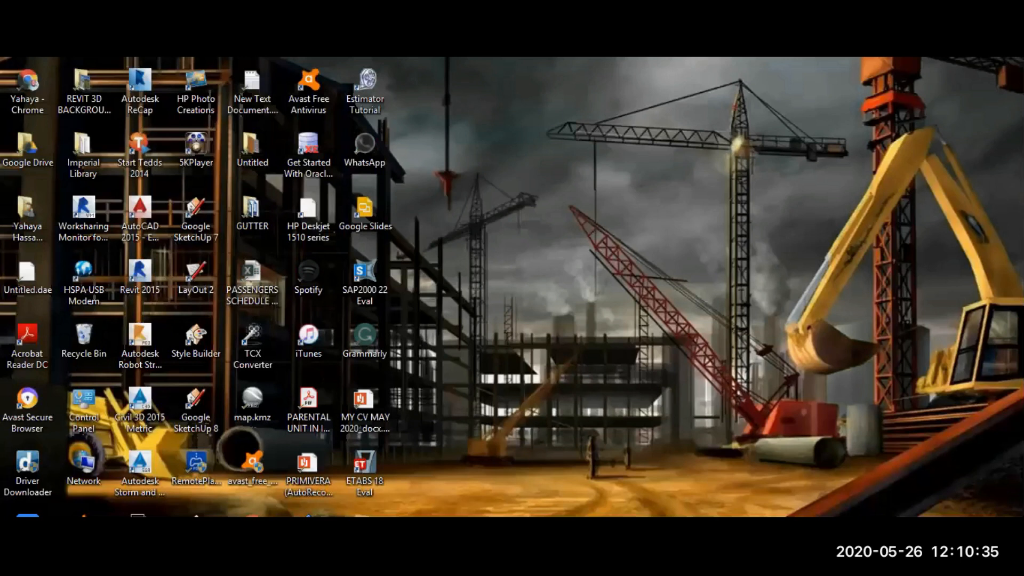
key("super+d")
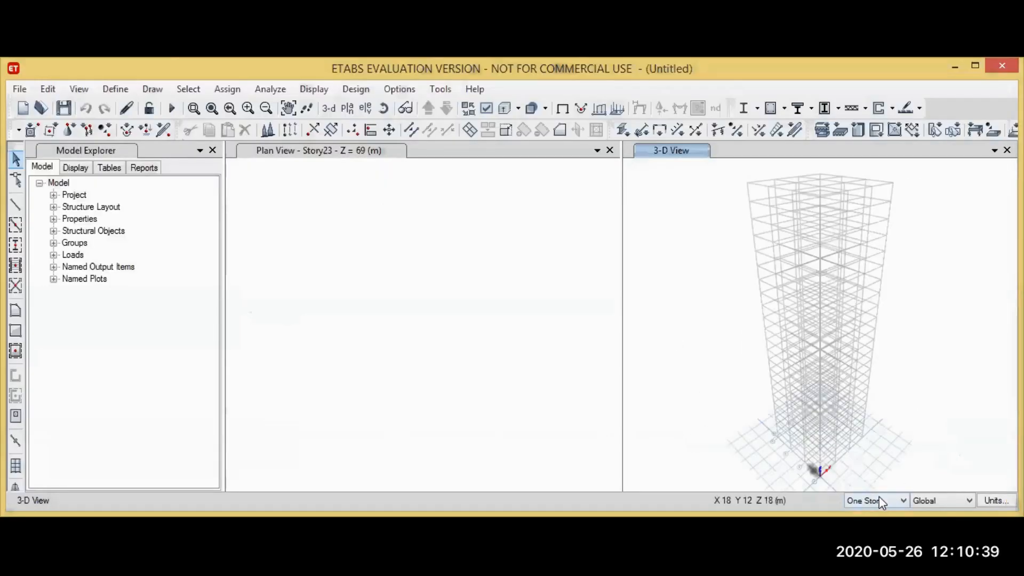
left_click(869, 499)
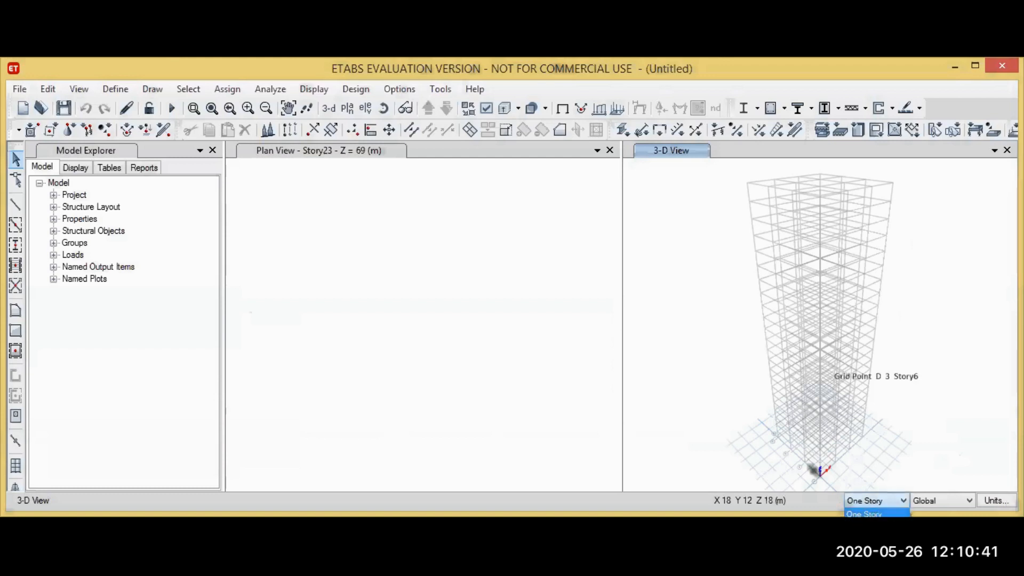
left_click(872, 537)
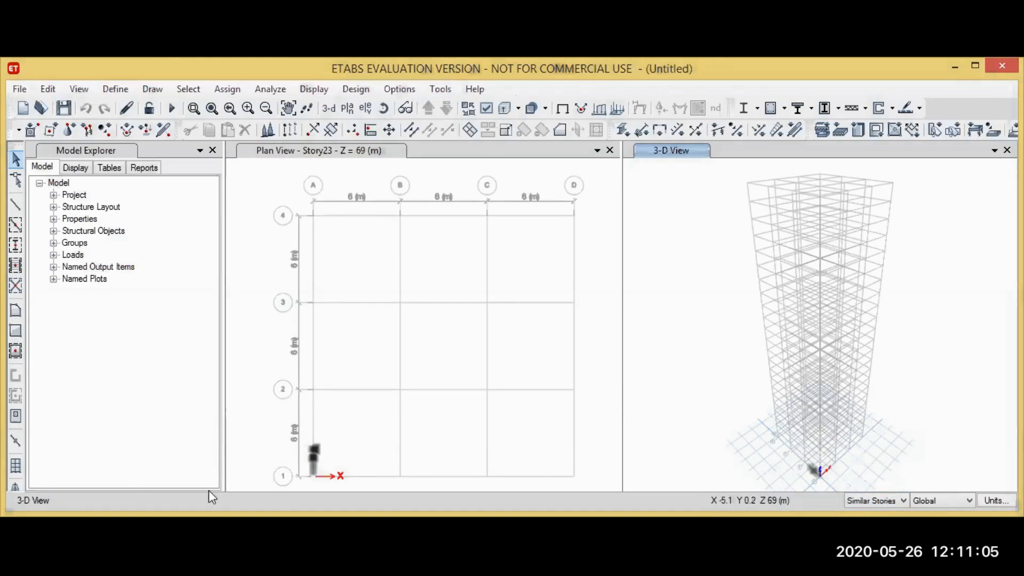
Switch the plan view to Story1 at Z = 3 m.
left_click(416, 416)
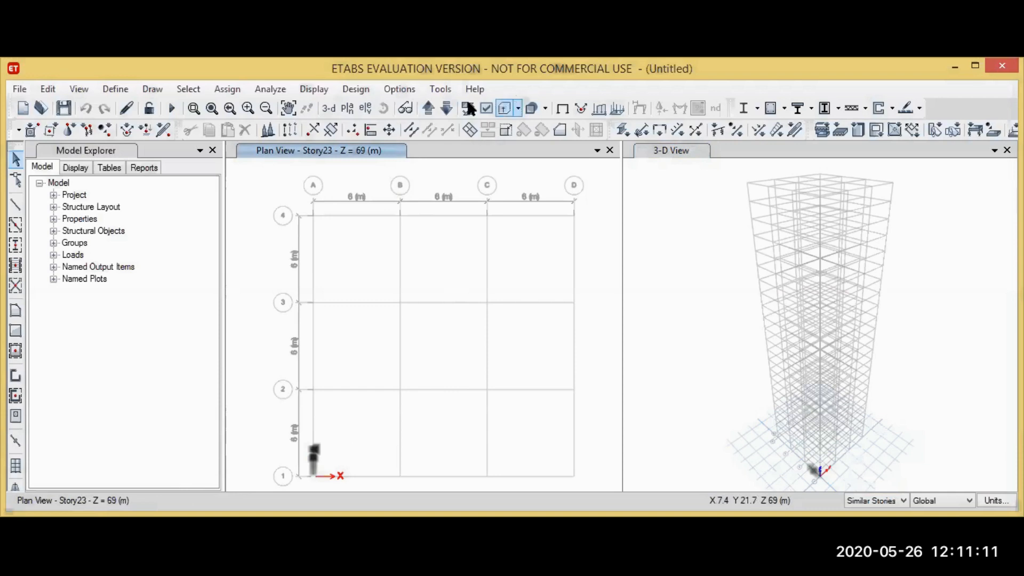
left_click(426, 114)
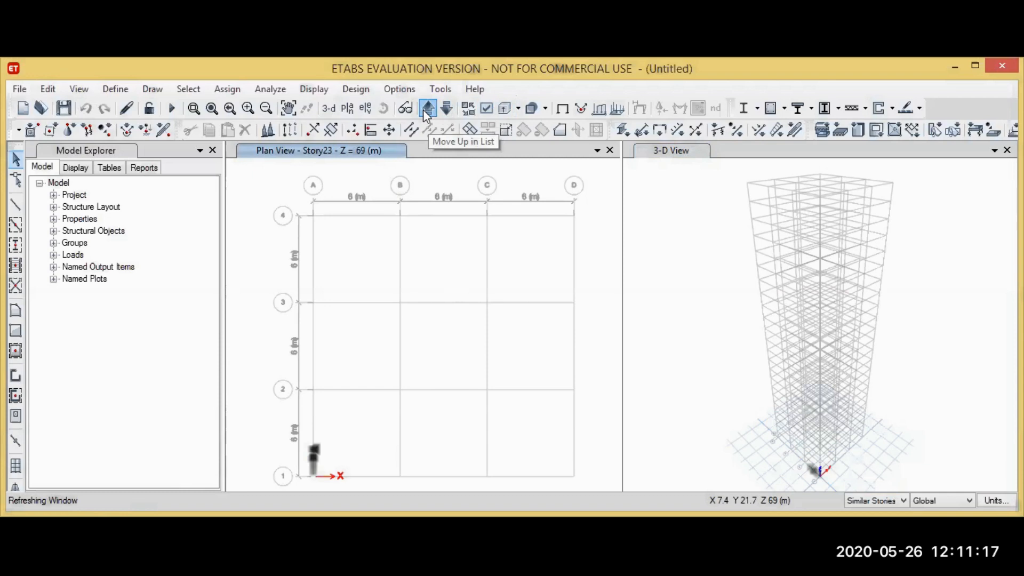
left_click(428, 113)
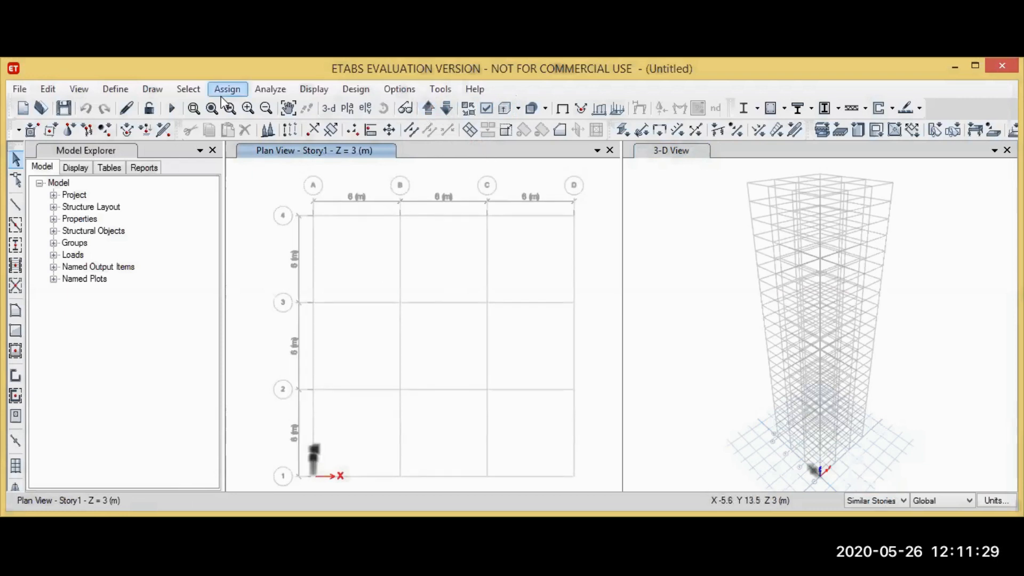
Quick draw columns with the AUTO SELECT COLUMN section at all grid intersections A to D by 1 to 4 in the Story1 plan.
left_click(153, 89)
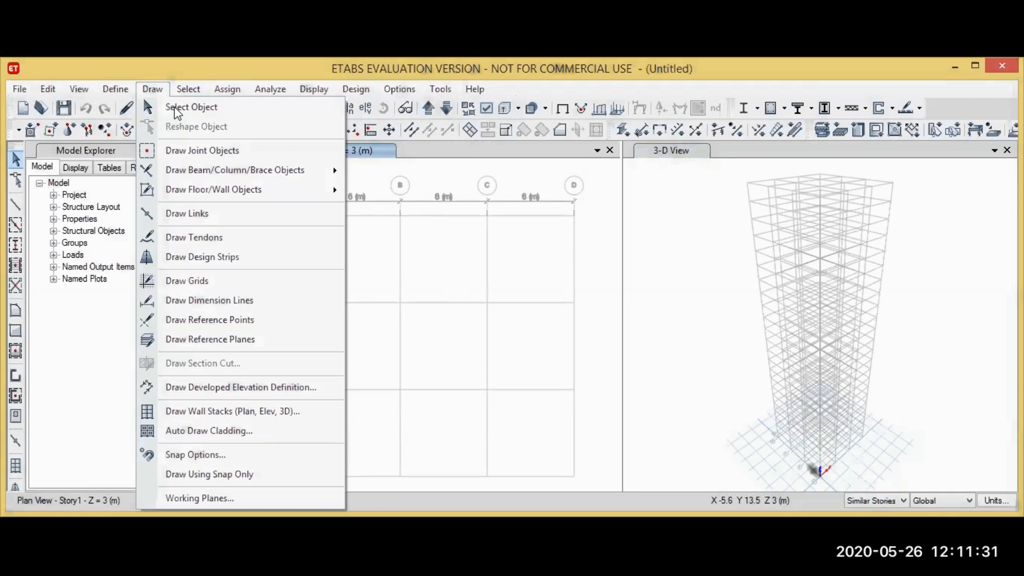
mouse_move(213, 169)
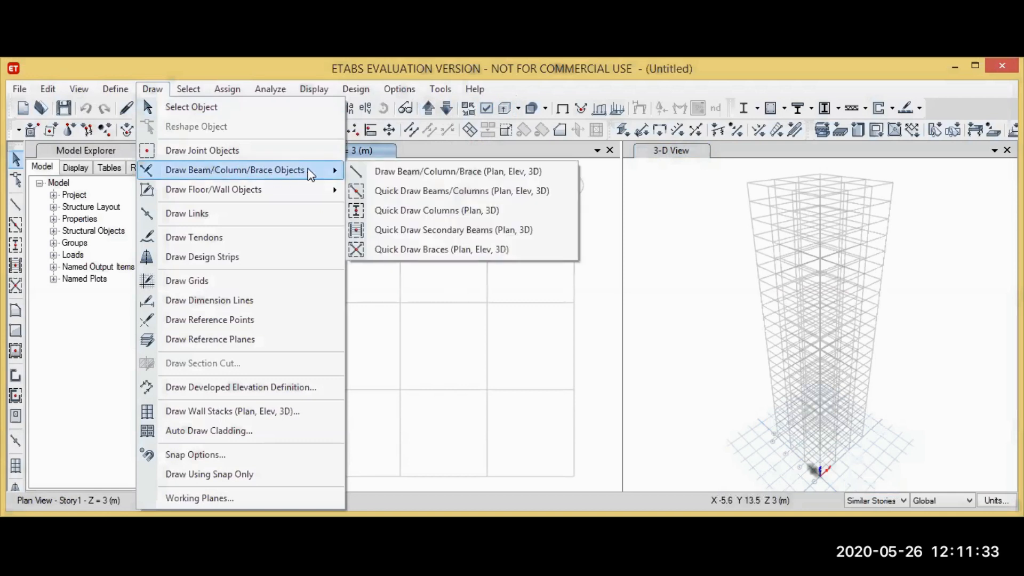
left_click(425, 211)
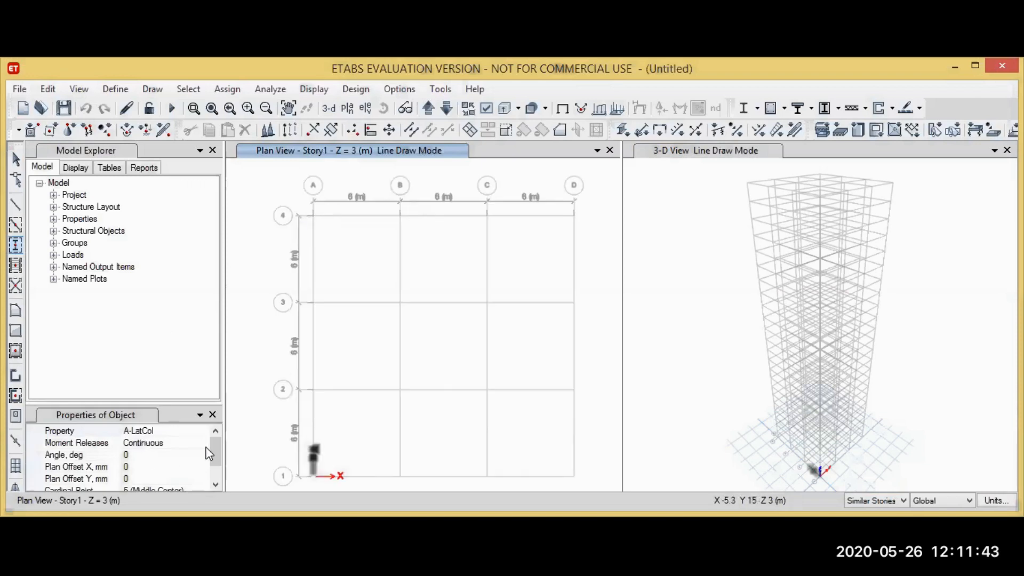
left_click(179, 431)
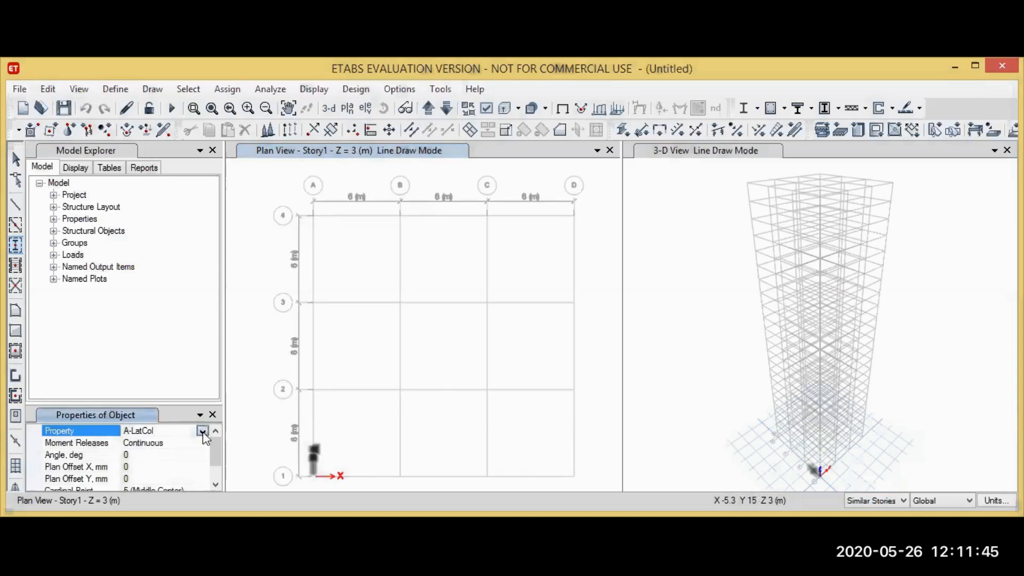
left_click(202, 431)
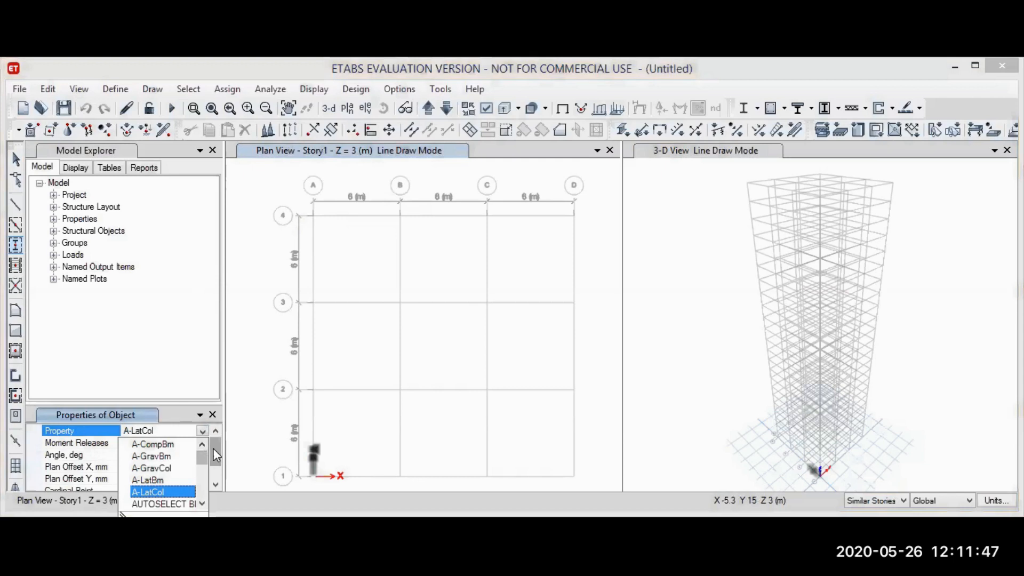
scroll(178, 490, "down", 2)
scroll(187, 459, "up", 1)
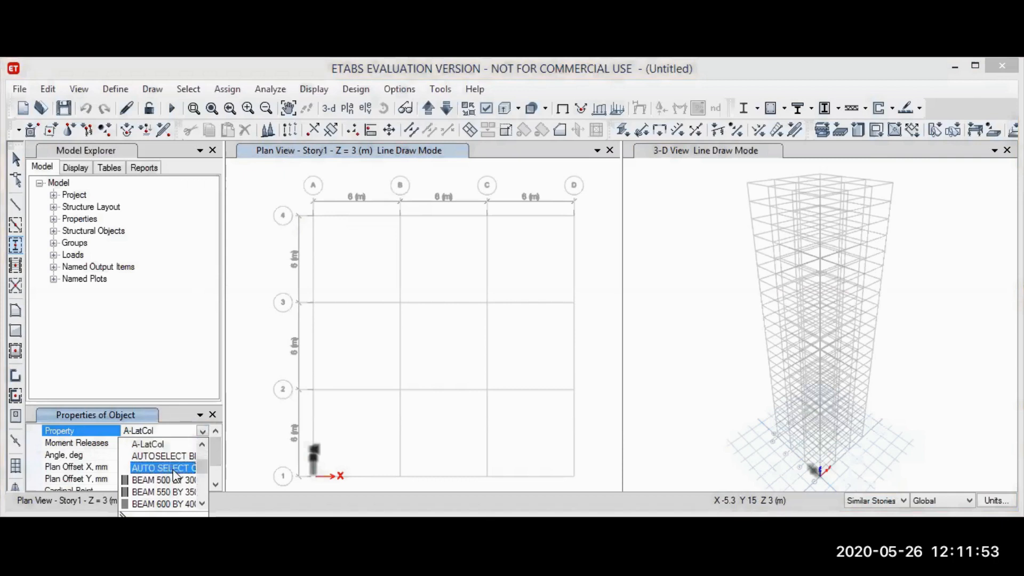
left_click(174, 470)
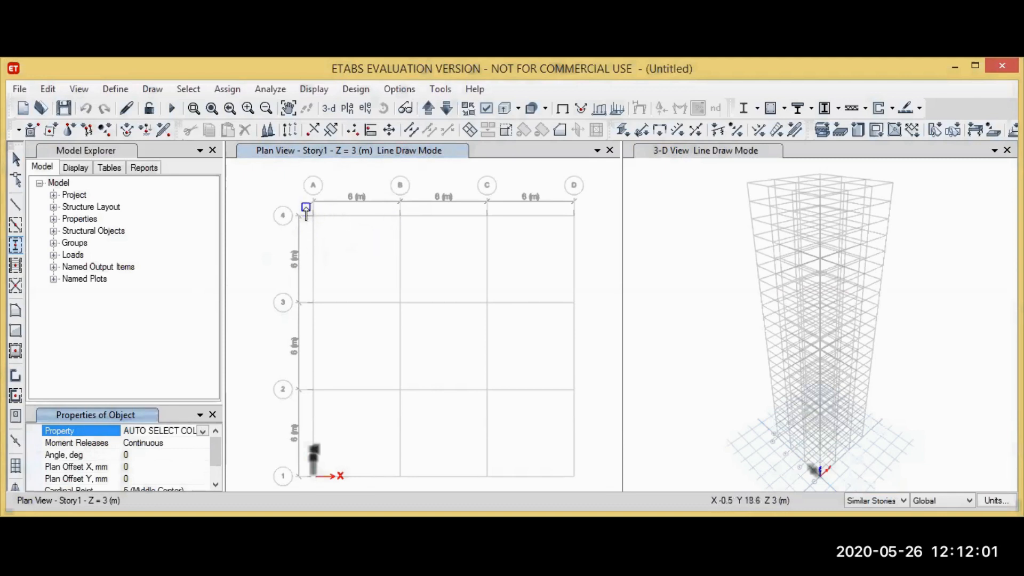
left_click_drag(306, 206, 587, 484)
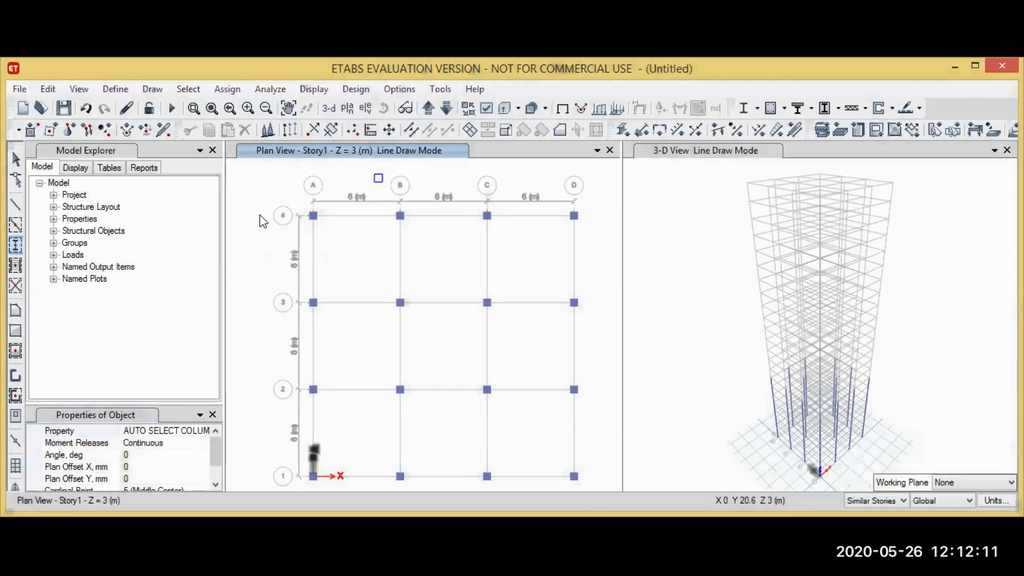
key("Escape")
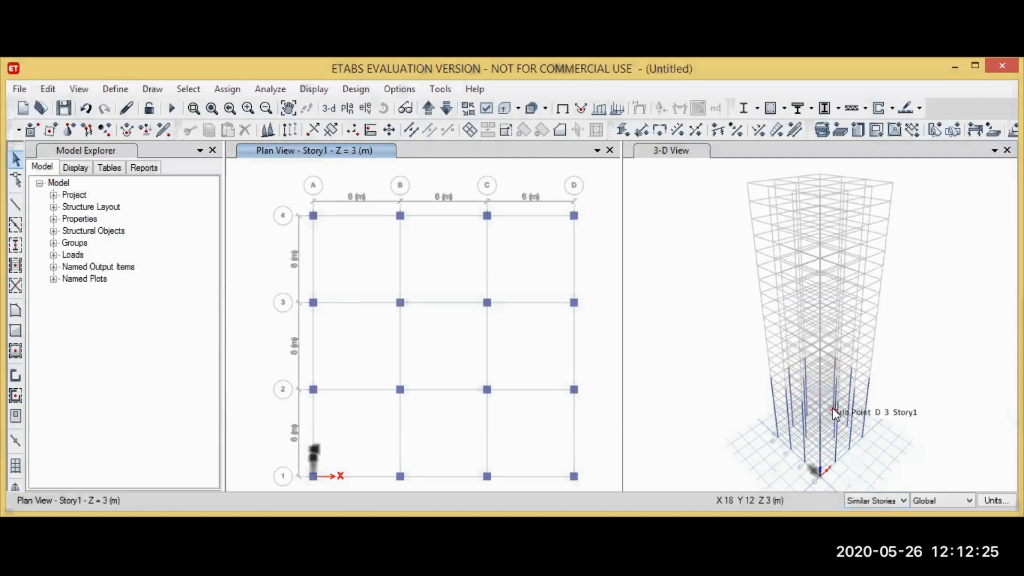
Move the plan view up story by story to Story9 at Z = 27 m.
left_click(429, 109)
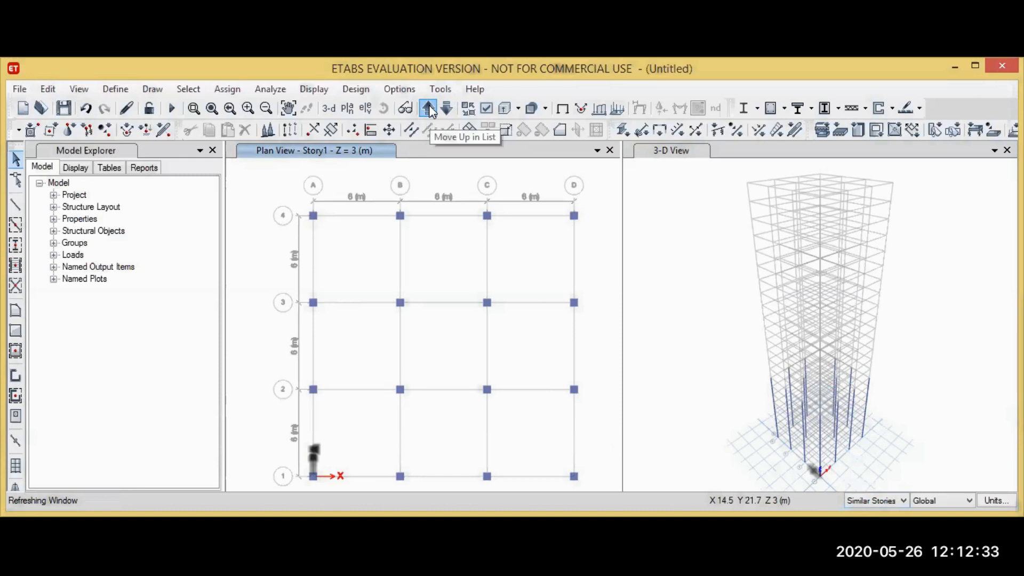
left_click(430, 109)
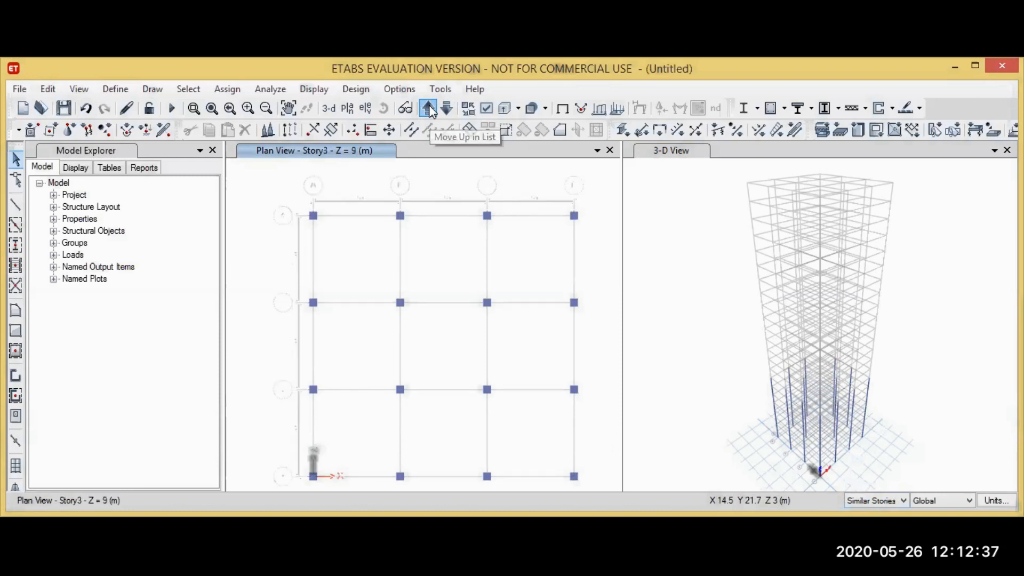
left_click(430, 109)
left_click(429, 109)
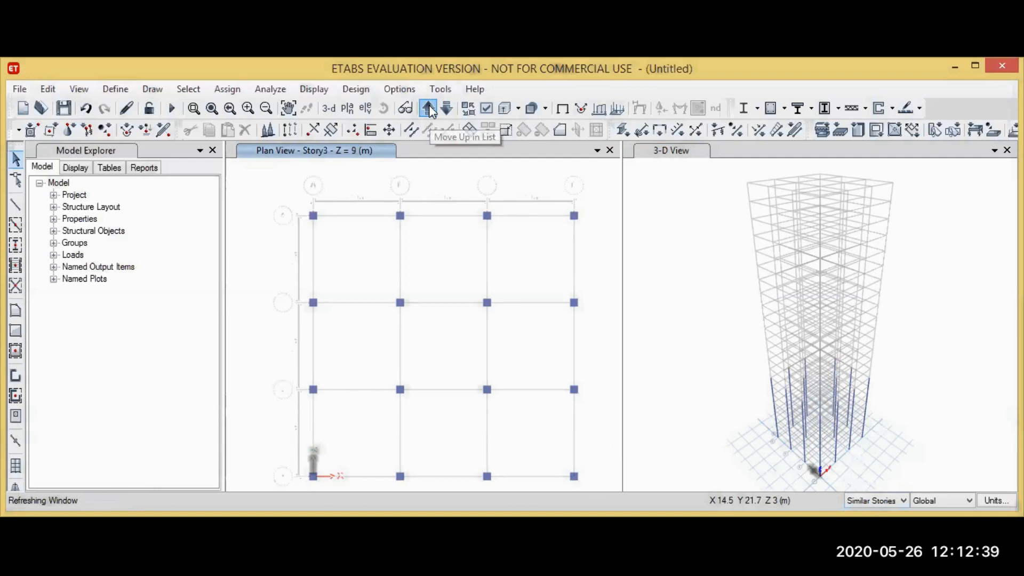
left_click(430, 110)
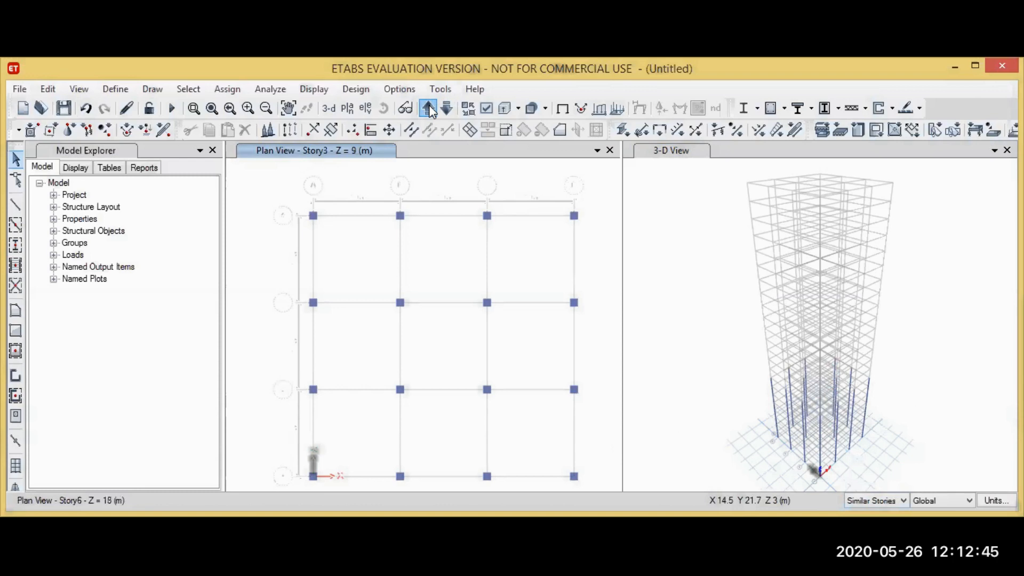
left_click(430, 109)
left_click(430, 110)
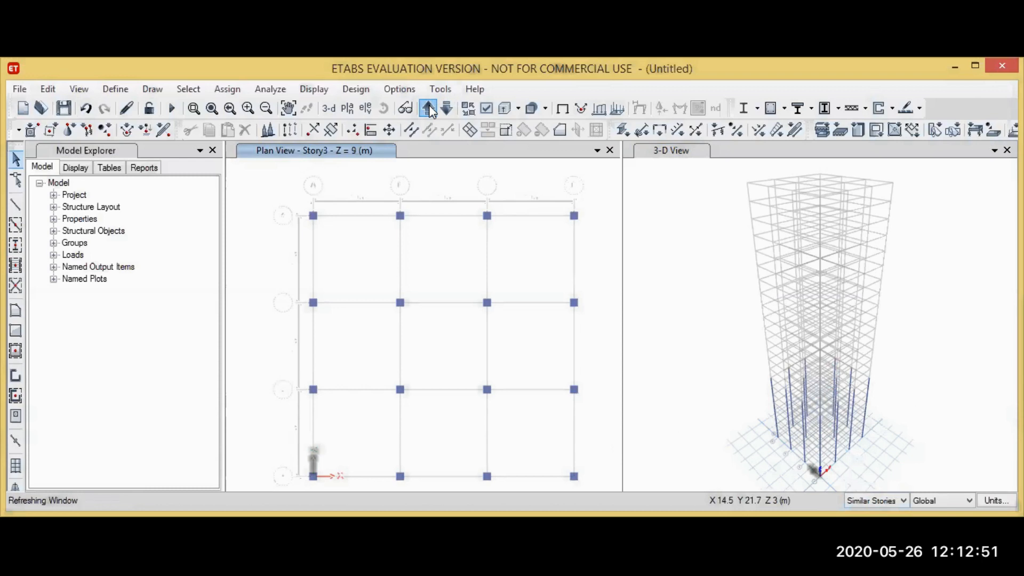
left_click(430, 110)
left_click(429, 109)
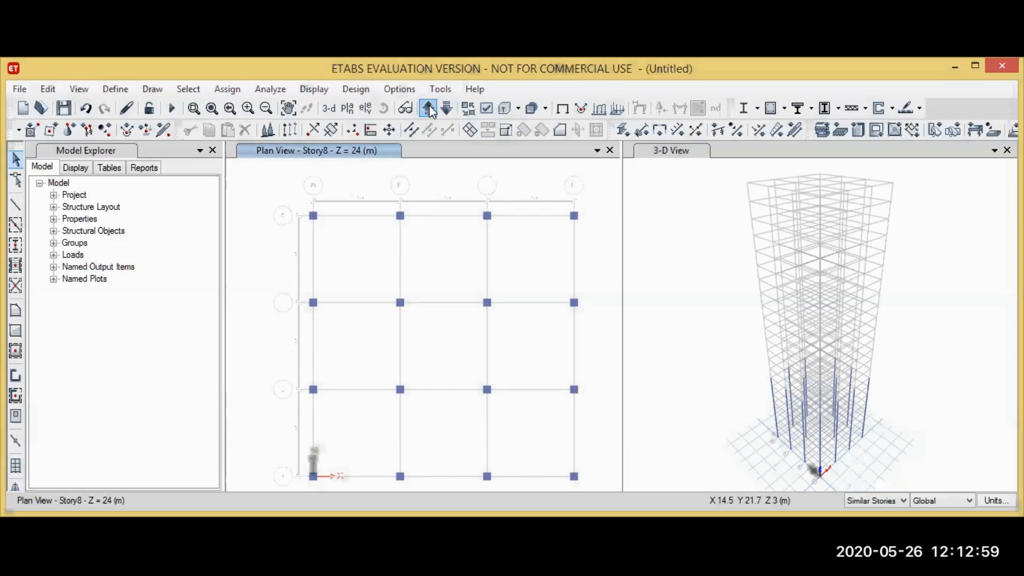
left_click(430, 108)
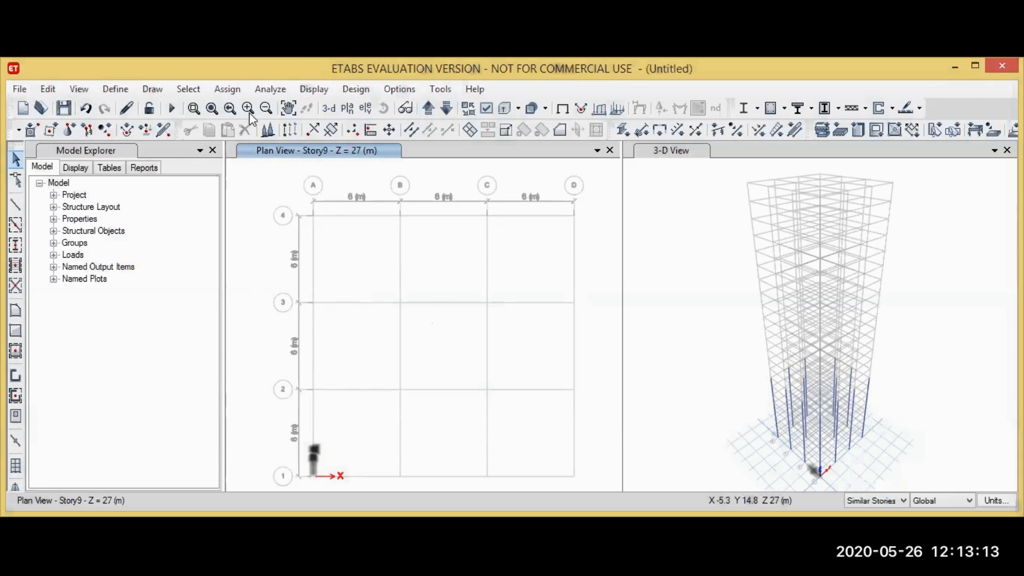
Quick draw columns with the AUTO SELECT COLUMN section at all Story9 grid intersections except corners A-4 and D-1.
left_click(153, 88)
mouse_move(320, 169)
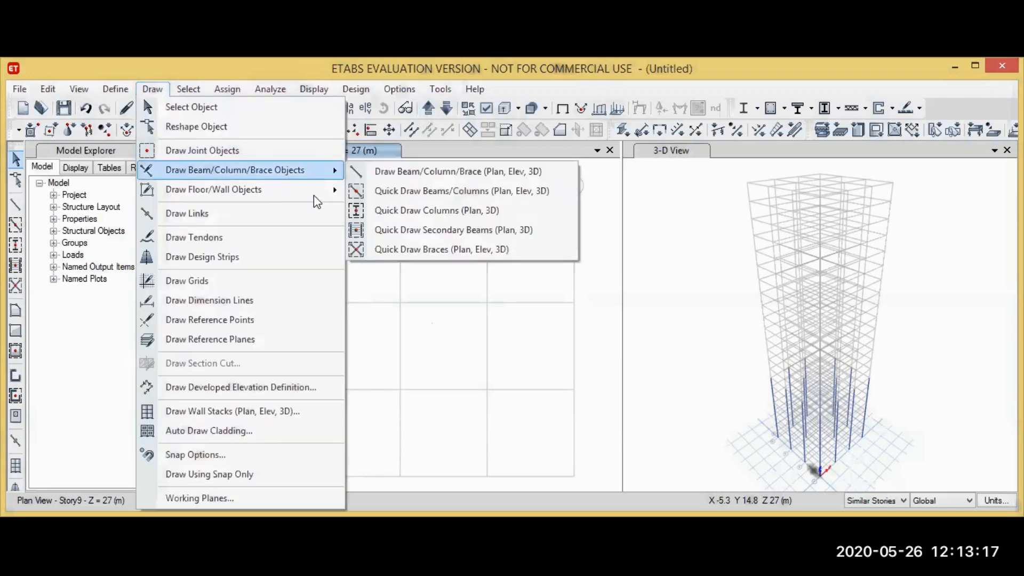
left_click(446, 212)
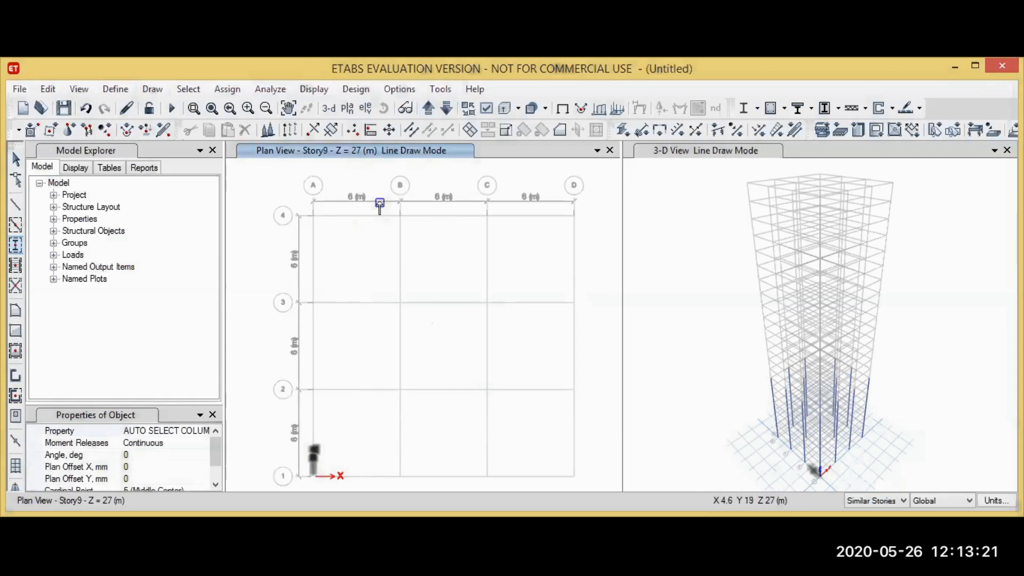
mouse_move(377, 205)
left_mouse_down()
mouse_move(590, 235)
mouse_move(597, 340)
mouse_move(586, 410)
left_mouse_up()
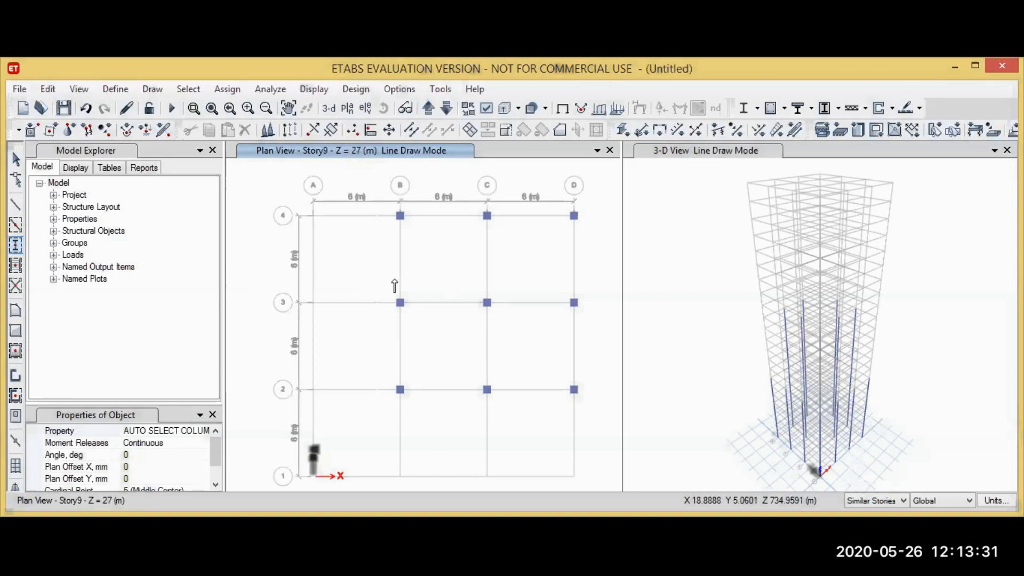
left_click_drag(273, 279, 502, 485)
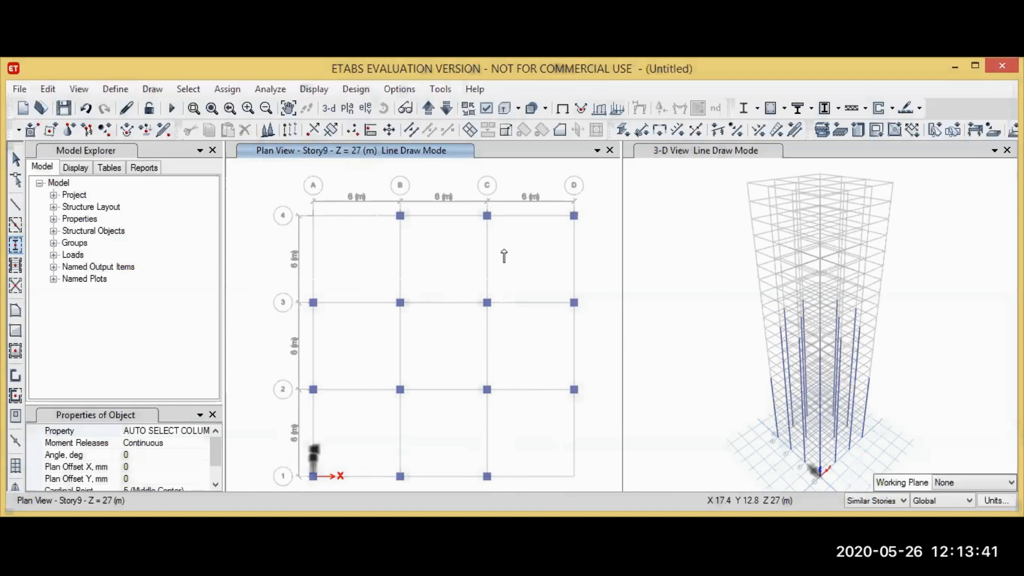
key("Escape")
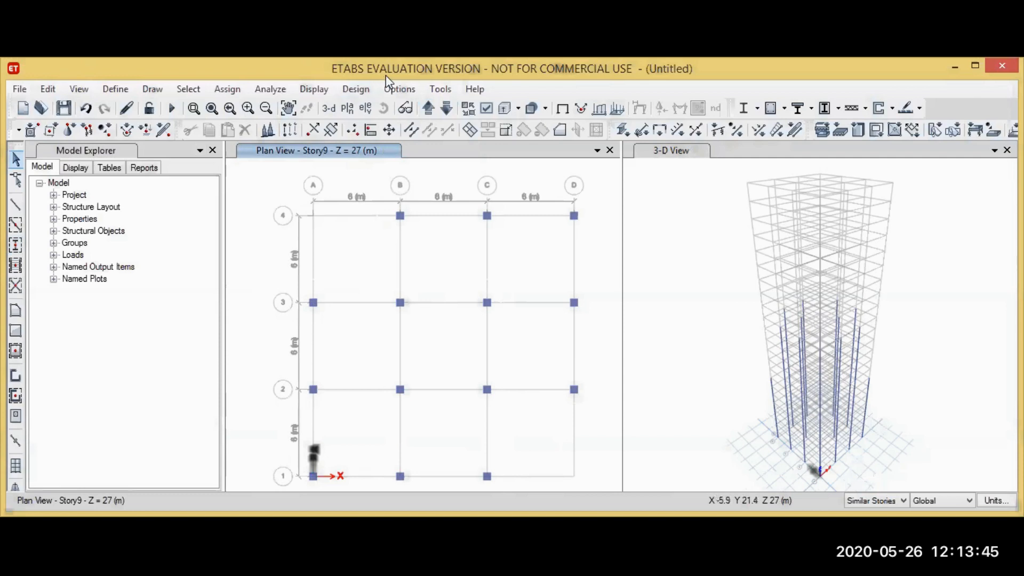
Move the plan view up story by story to Story15 at Z = 45 m.
left_click(429, 109)
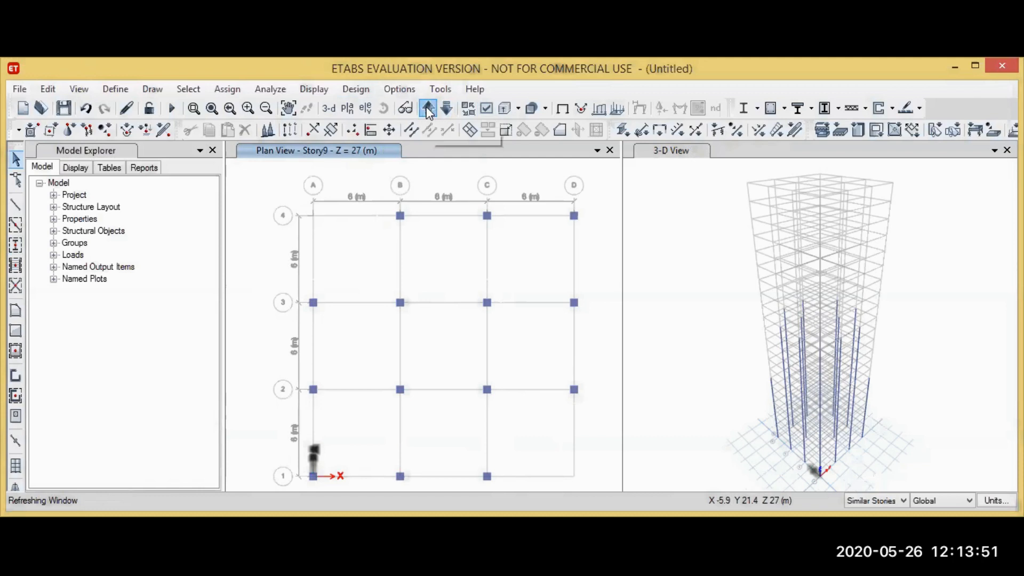
left_click(429, 109)
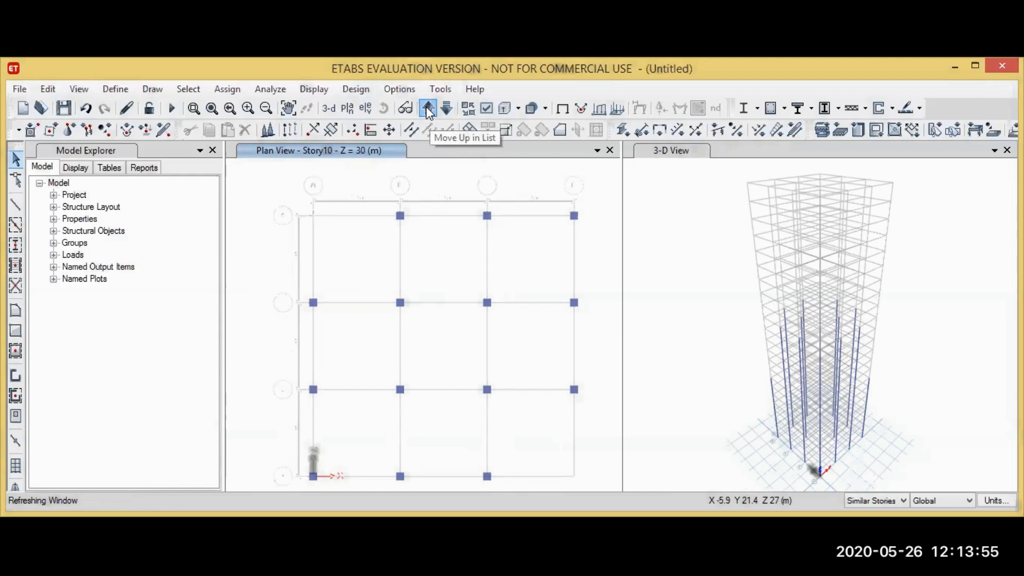
left_click(429, 110)
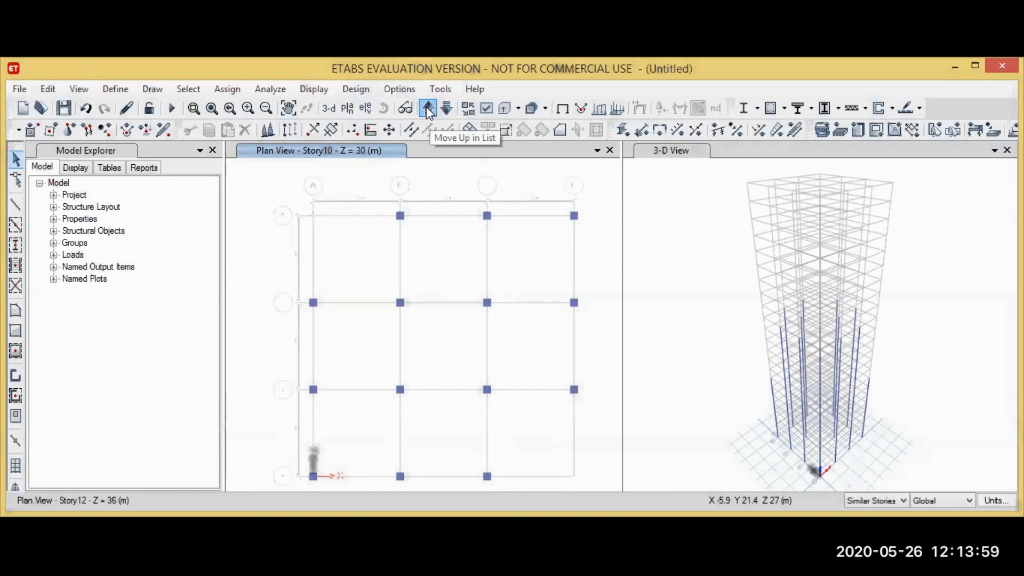
left_click(429, 109)
left_click(429, 109)
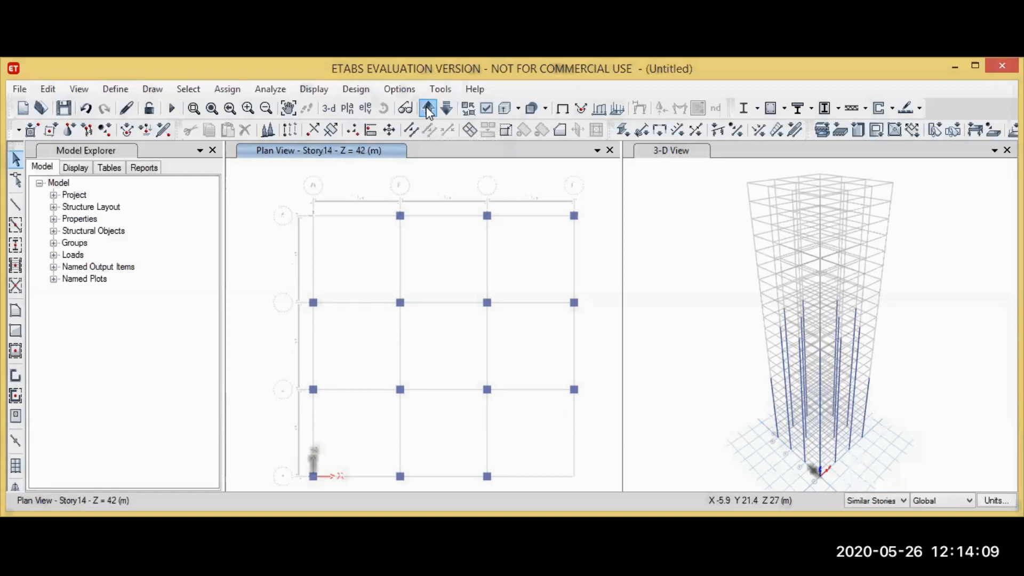
left_click(429, 110)
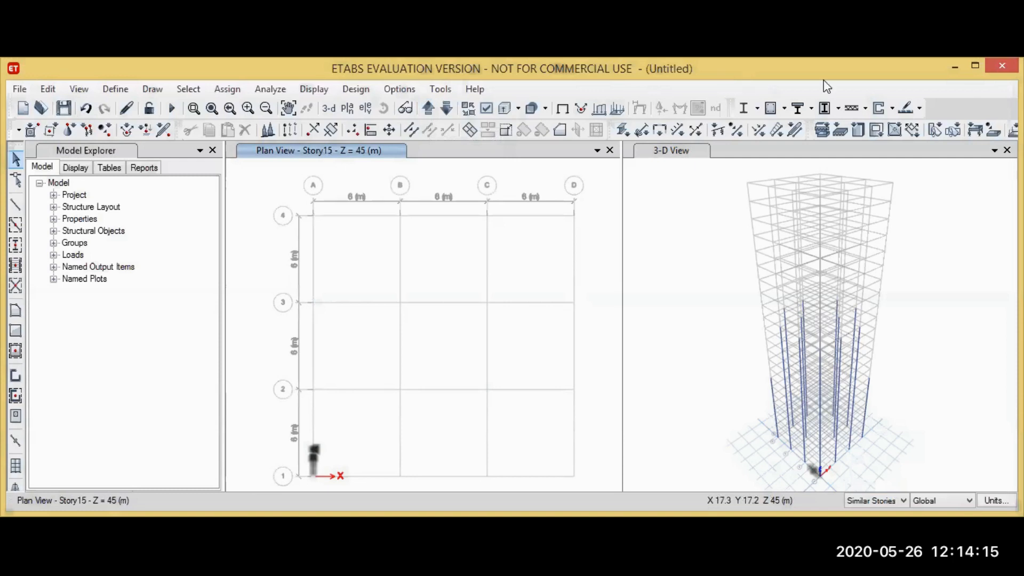
left_click(974, 63)
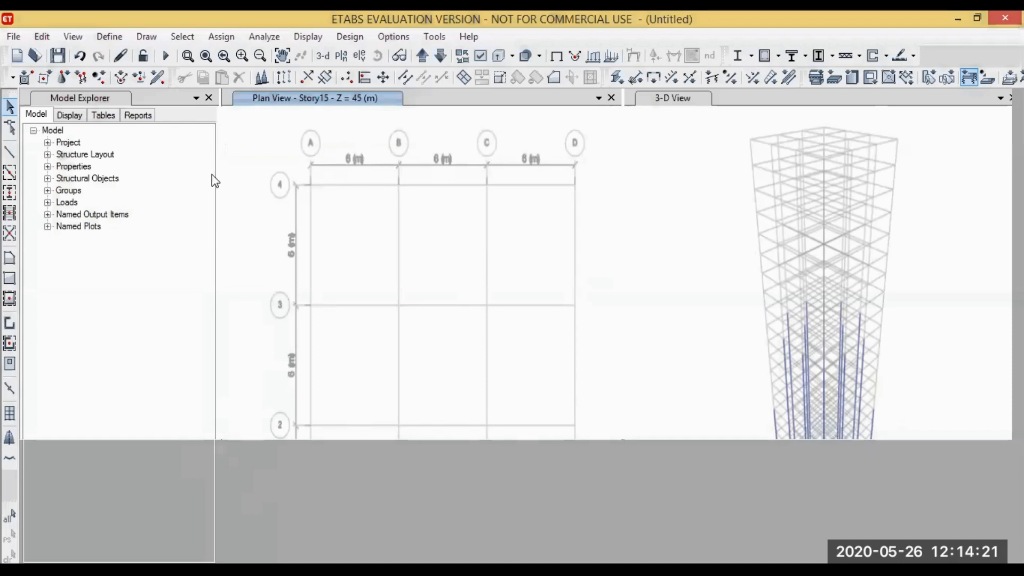
key("super+d")
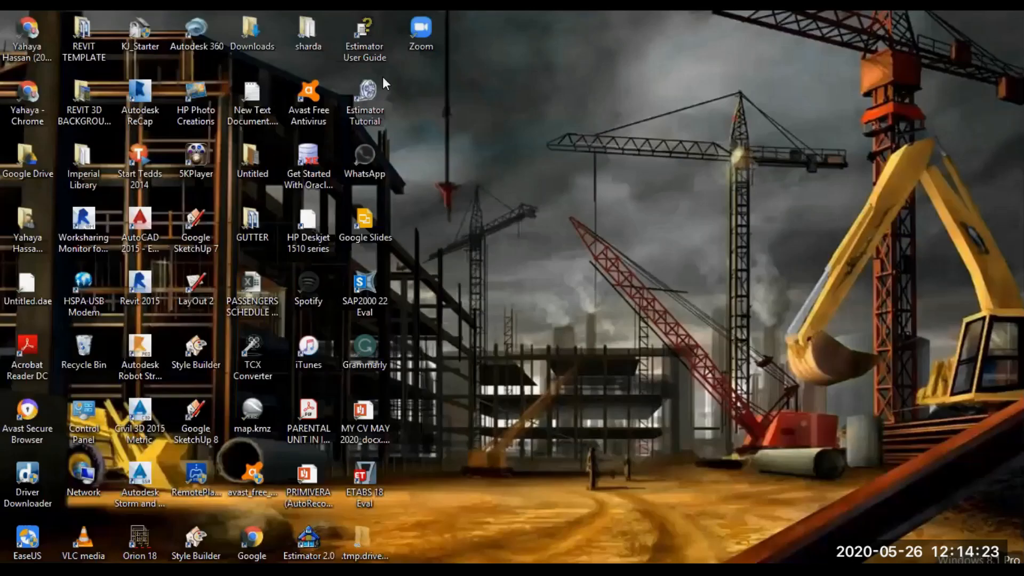
key("super+d")
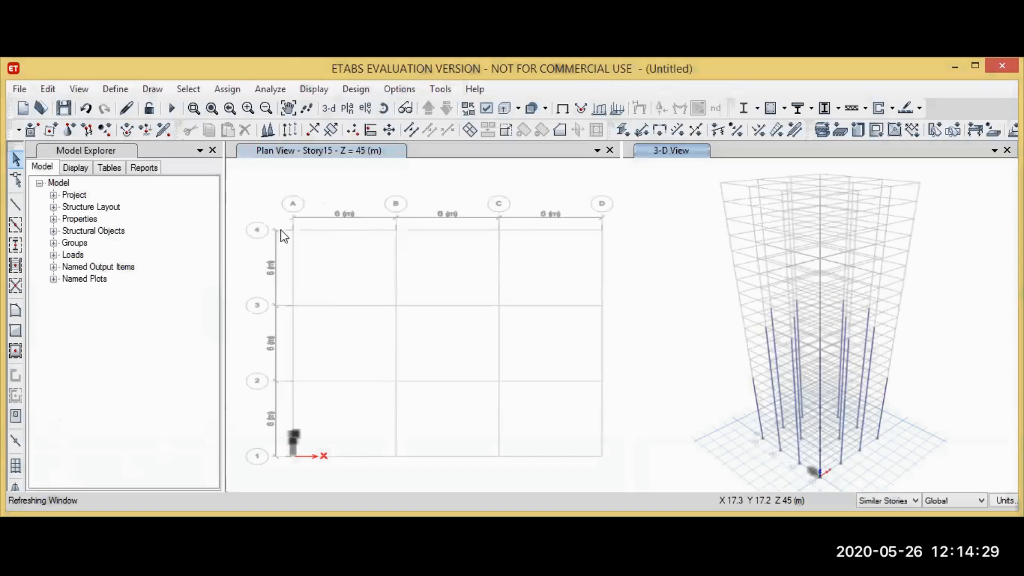
key("super+d")
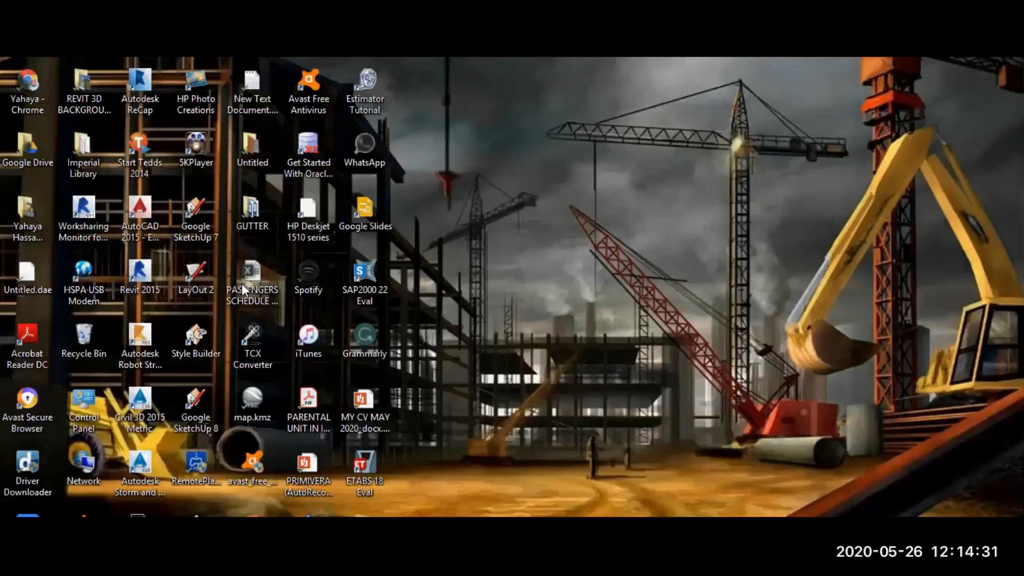
key("super+d")
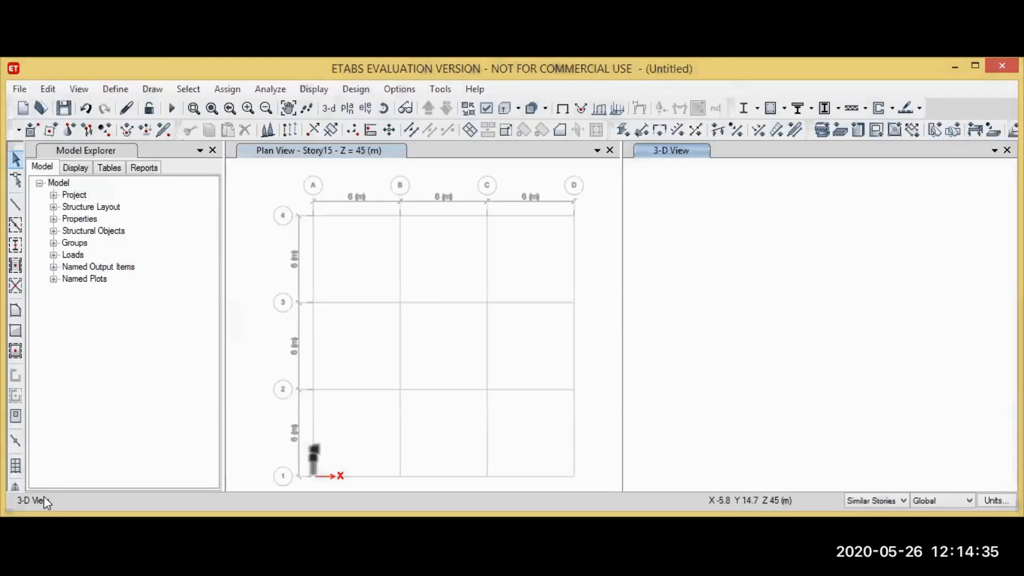
Quick draw columns with the AUTO SELECT COLUMN section at all Story15 grid intersections except the four corners.
left_click(597, 248)
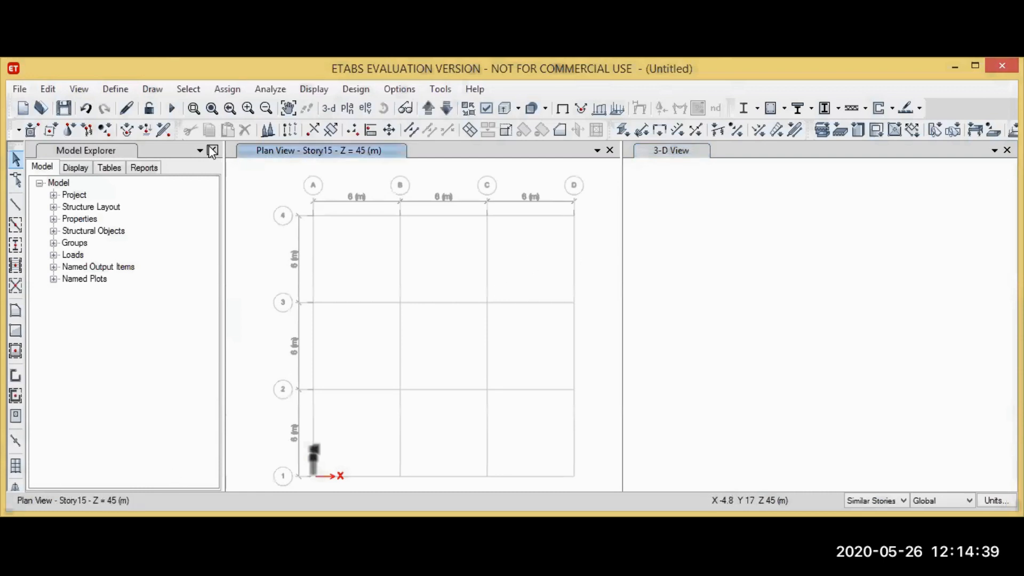
left_click(156, 89)
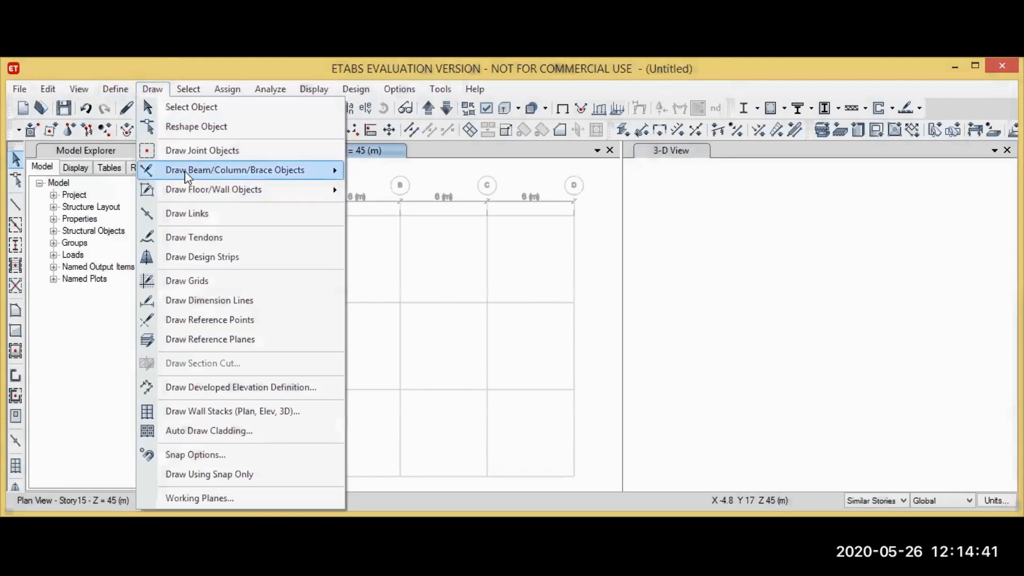
mouse_move(184, 170)
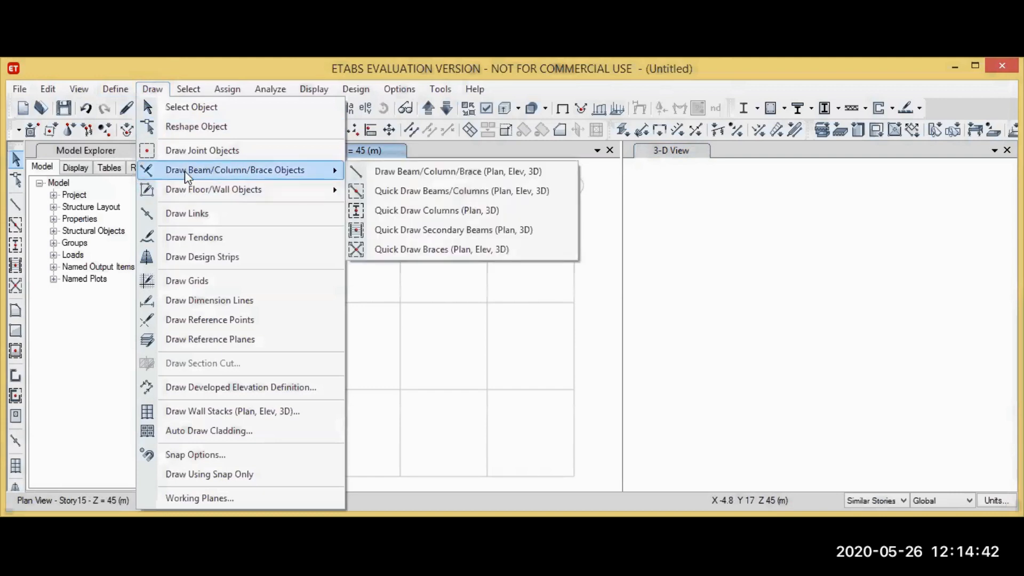
left_click(402, 216)
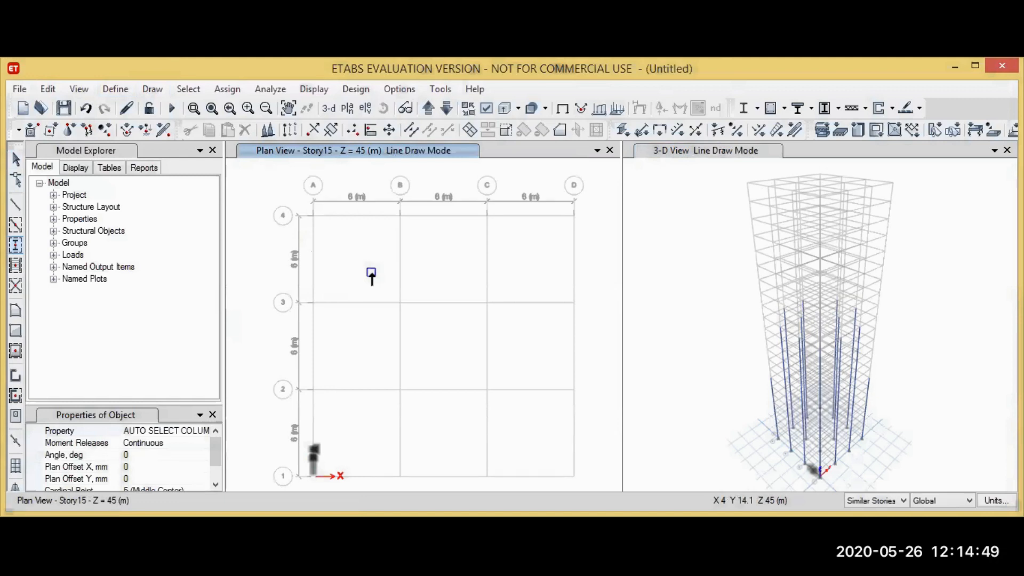
left_click_drag(361, 172, 510, 503)
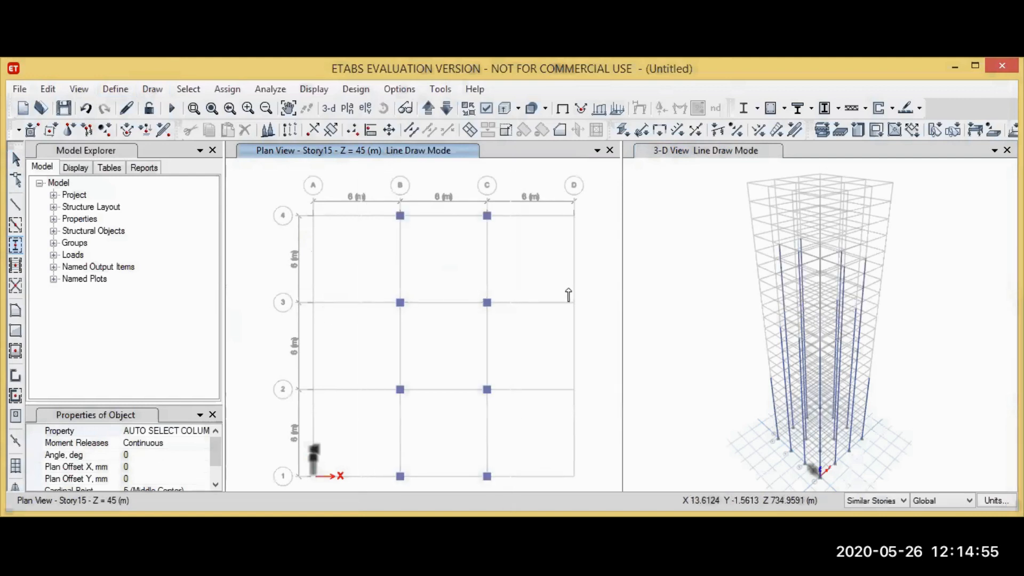
left_click_drag(259, 284, 620, 381)
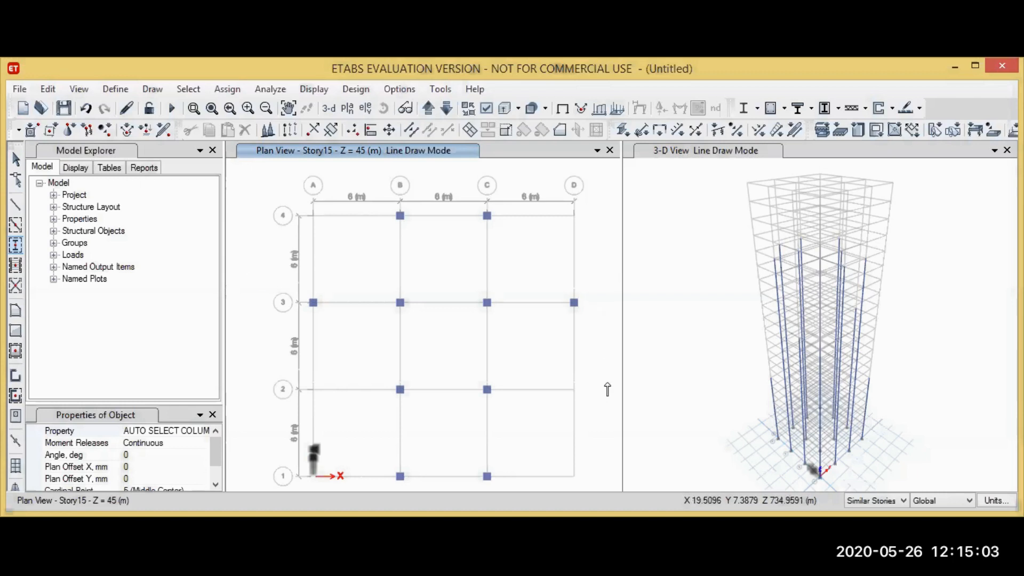
left_click_drag(256, 286, 608, 415)
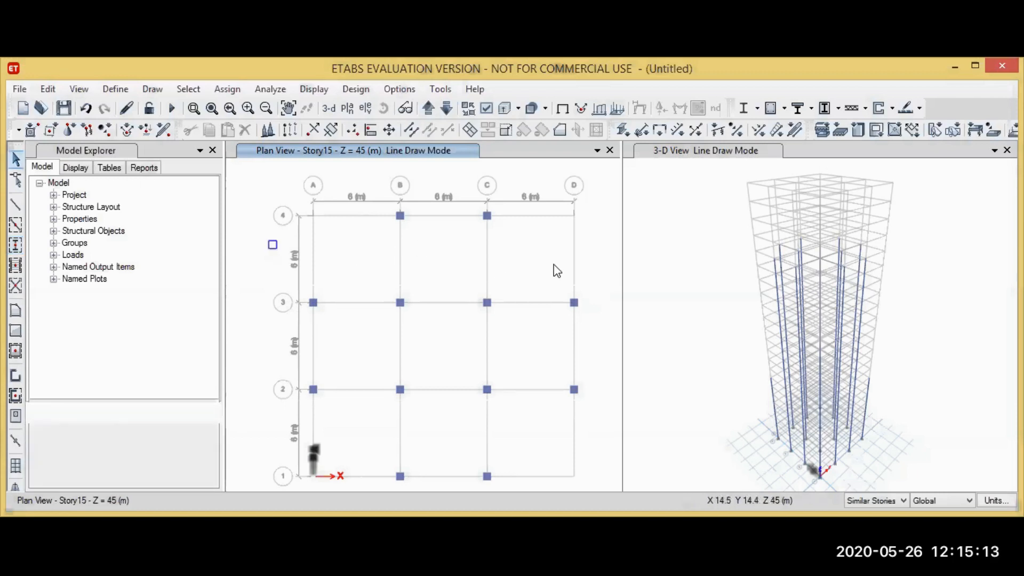
key("Escape")
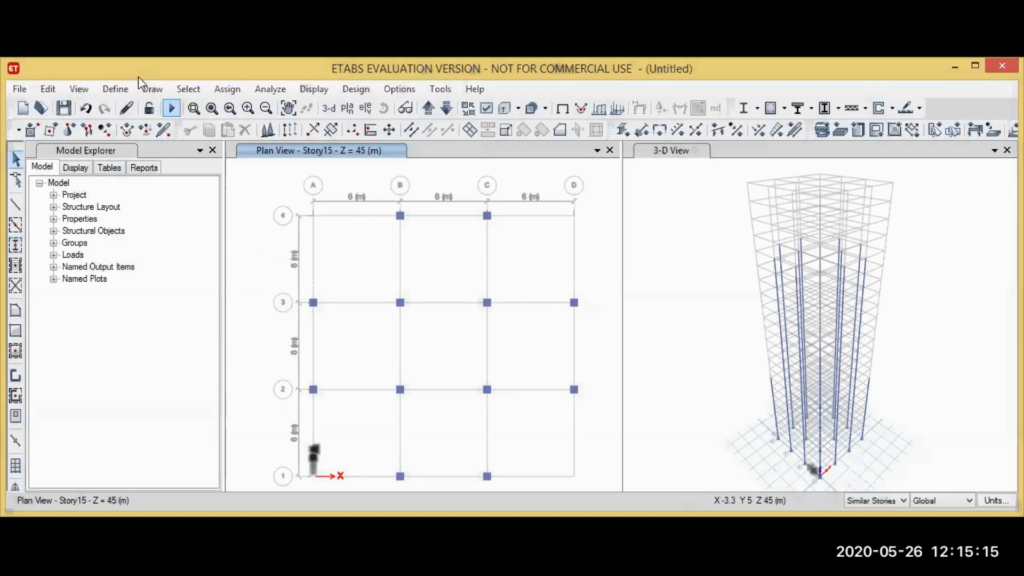
Move the plan view up story by story to Story20 at Z = 60 m.
left_click(431, 100)
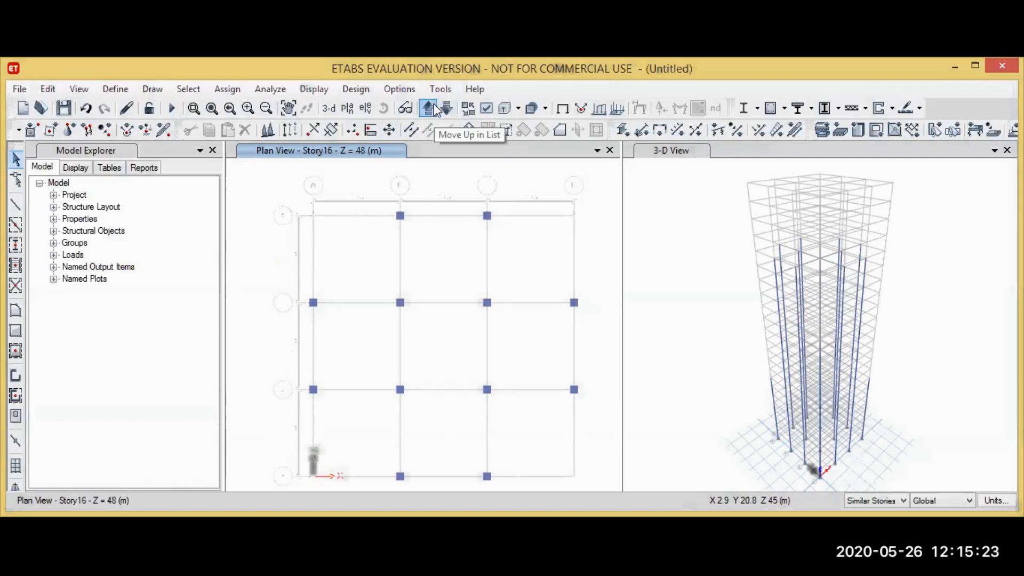
left_click(433, 105)
left_click(436, 110)
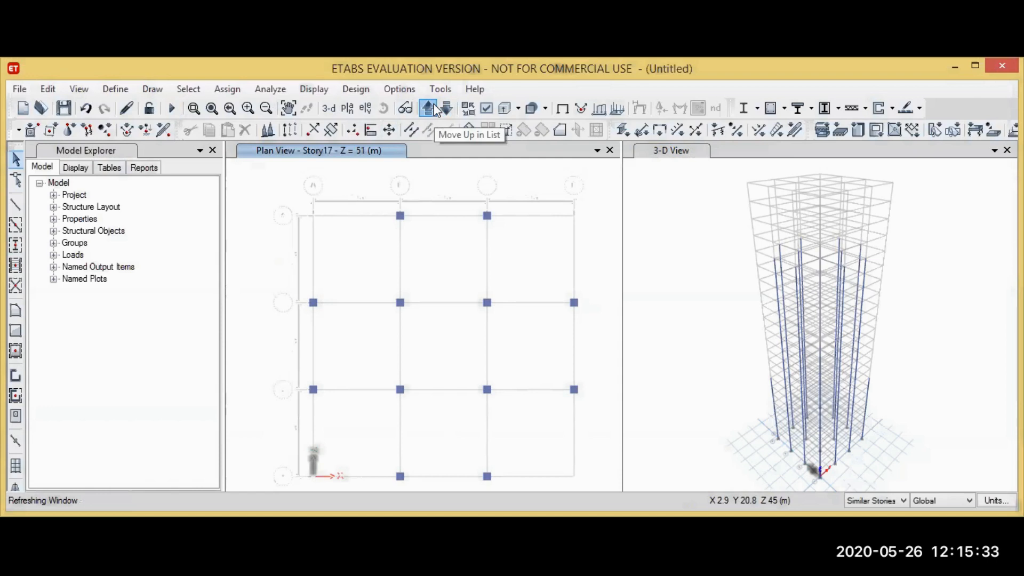
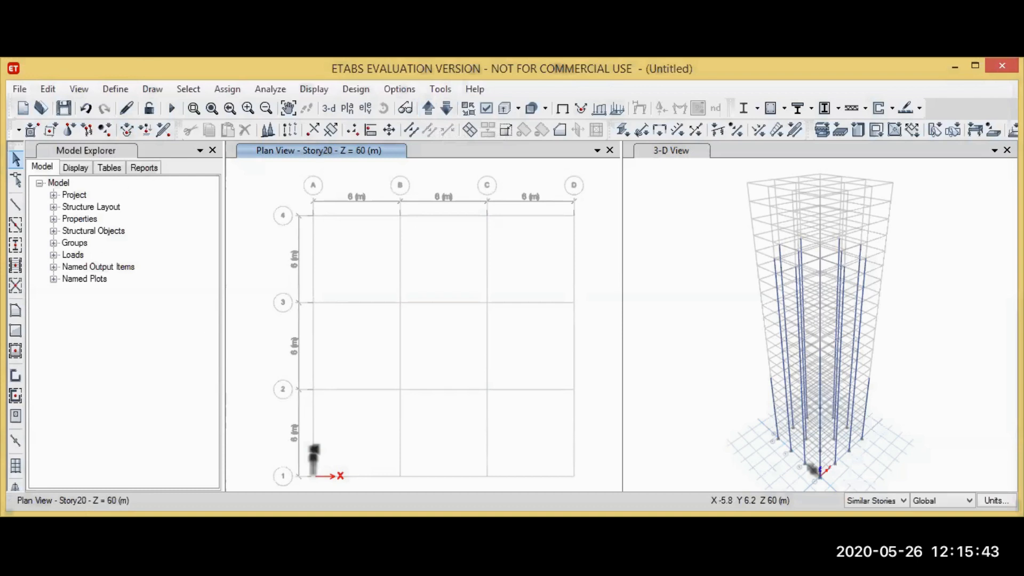
Quick draw columns with the AUTO SELECT COLUMN section on Story20 where grids B and C intersect grids 1, 2 and 3.
left_click(152, 88)
mouse_move(195, 177)
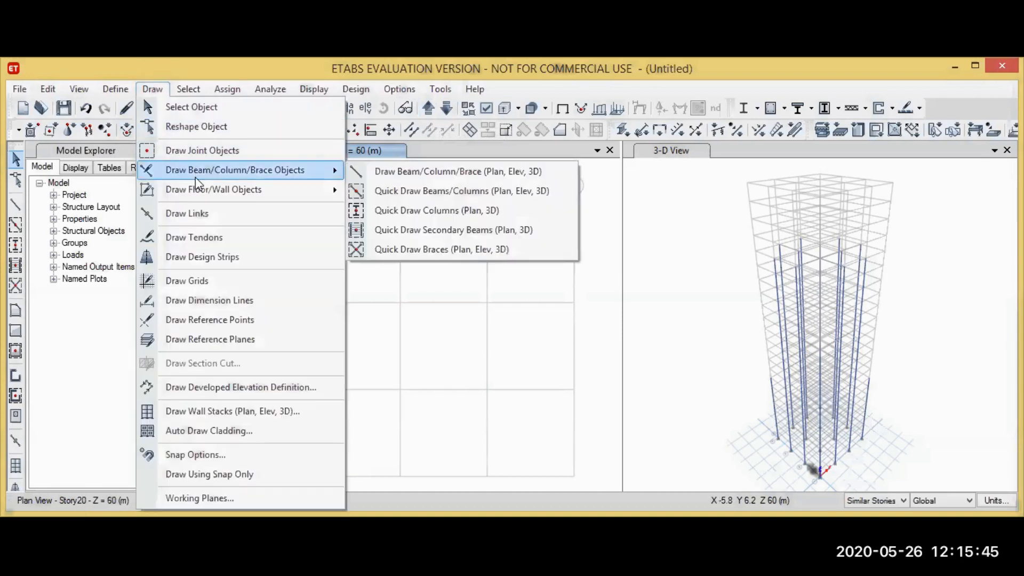
left_click(426, 223)
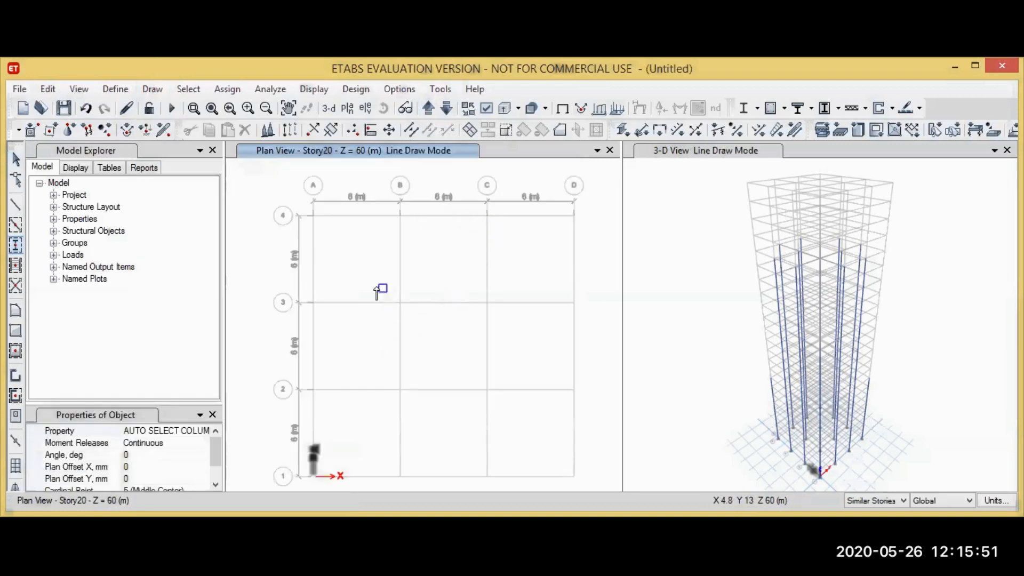
mouse_move(375, 287)
left_mouse_down()
mouse_move(512, 285)
mouse_move(512, 488)
left_mouse_up()
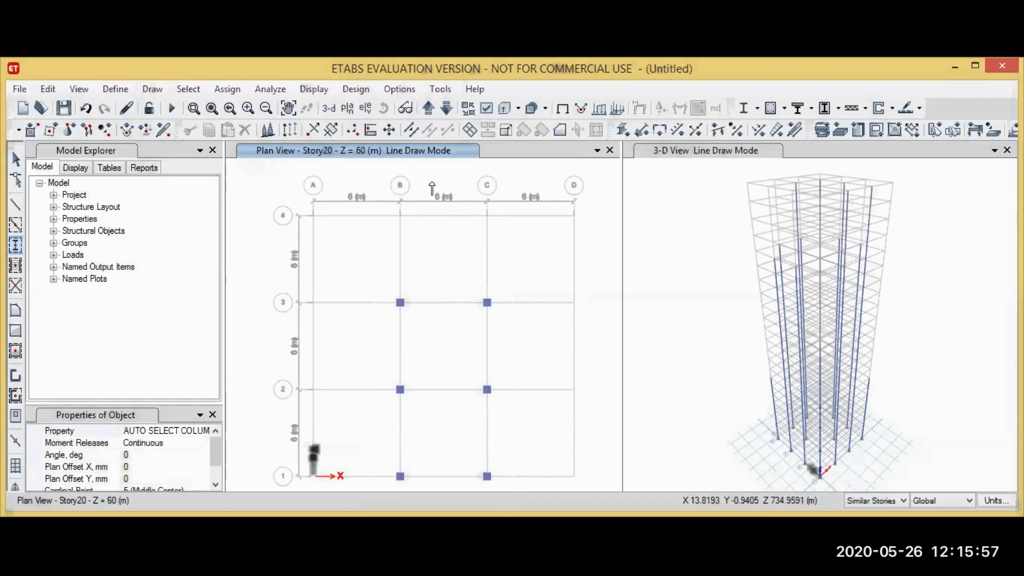
key("Escape")
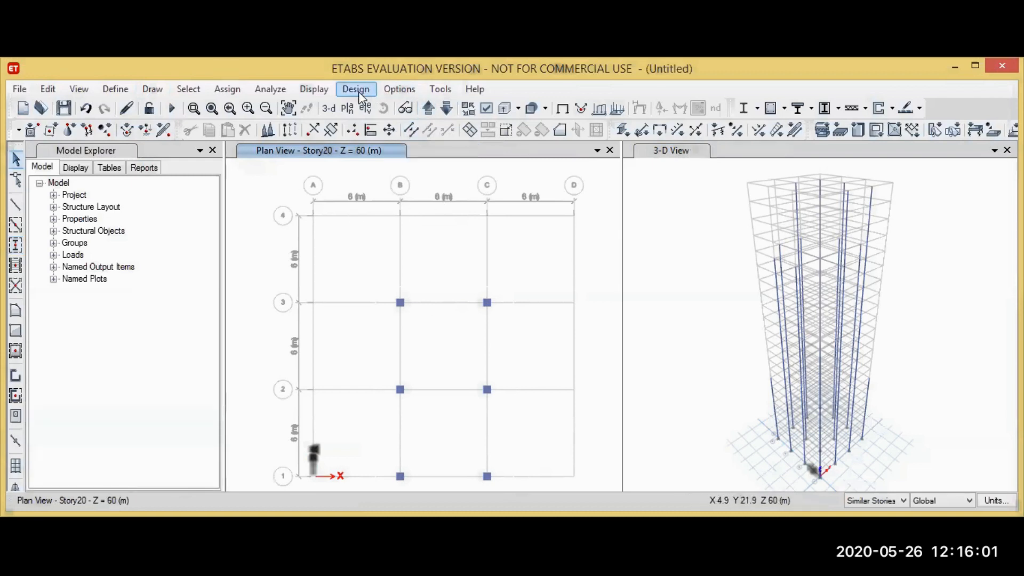
Move the plan view up through Story23 and wrap around to Story1 at Z = 3 m.
left_click(425, 112)
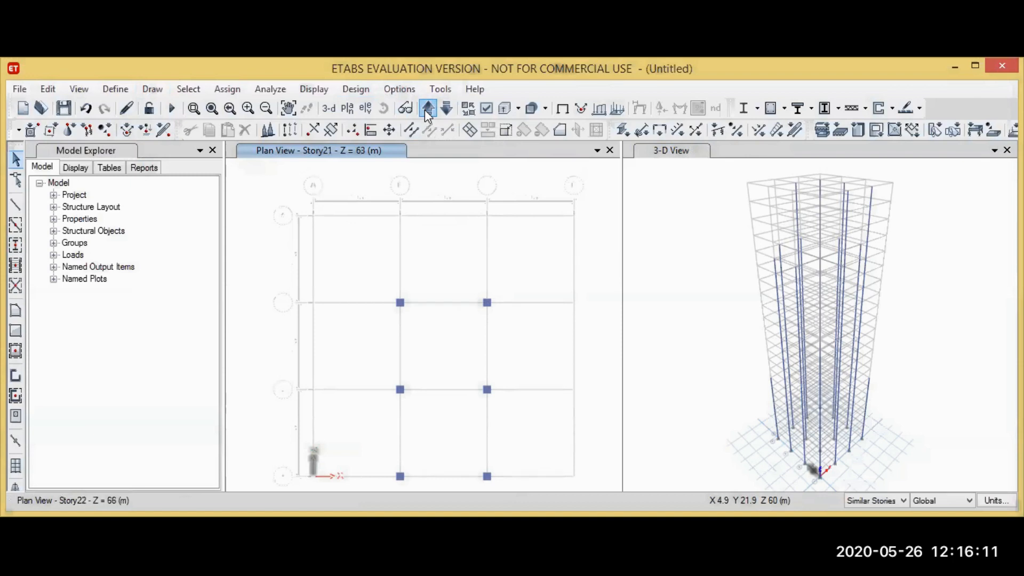
left_click(425, 111)
left_click(425, 110)
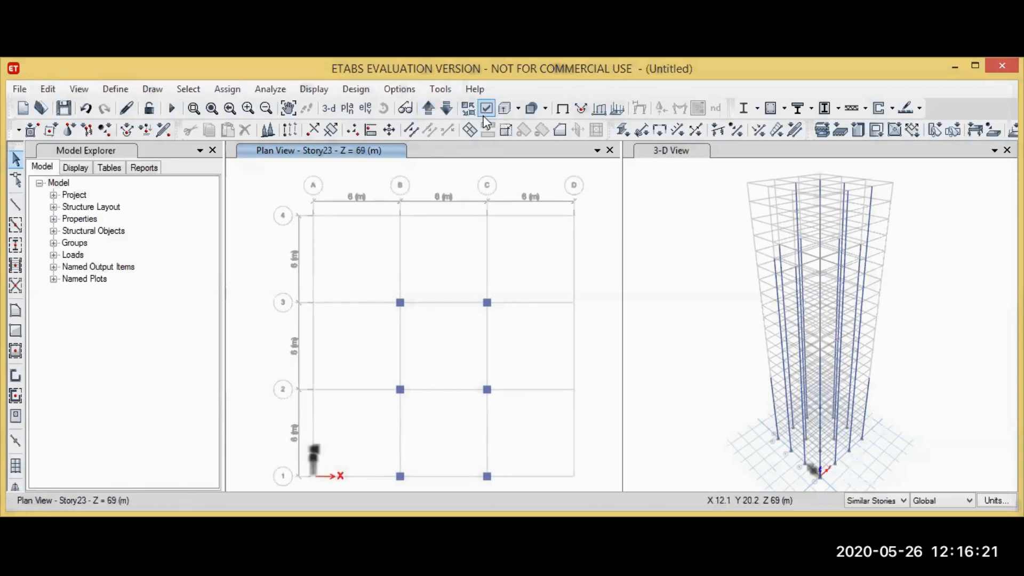
left_click(430, 110)
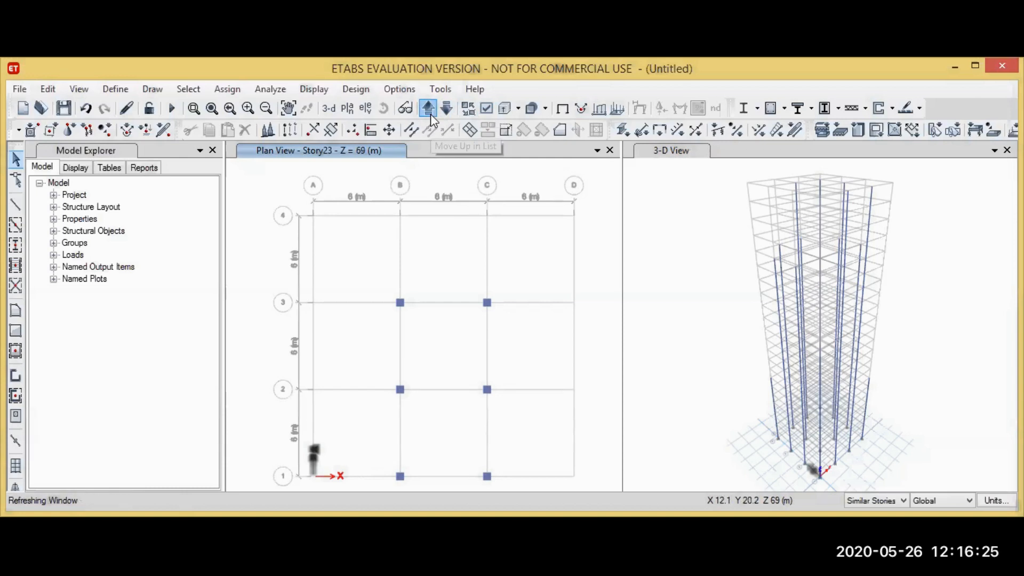
left_click(430, 112)
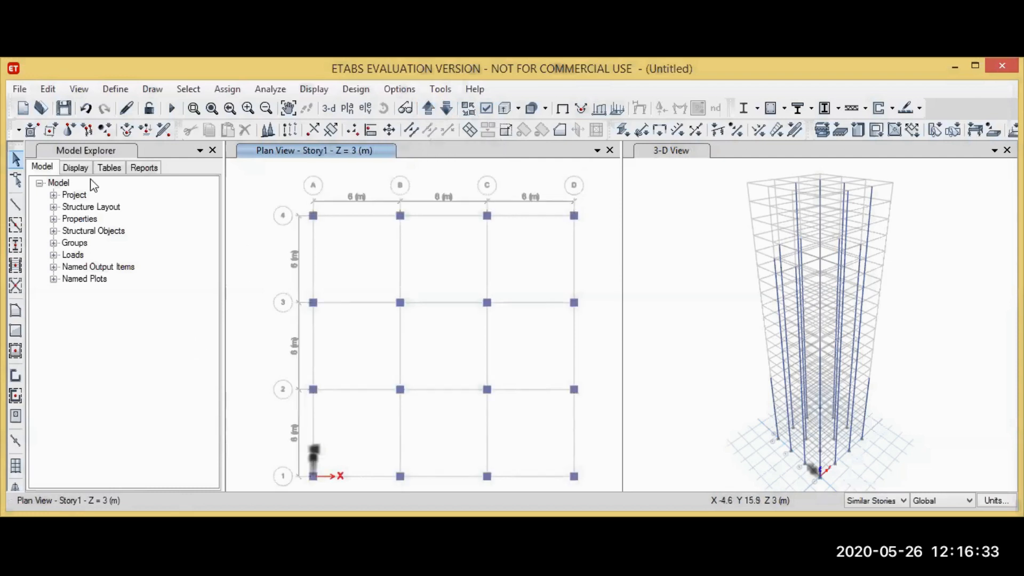
Quick draw beams with the AUTOSELECT BEAM section along all Story1 grid lines between A and D and between 1 and 4.
left_click(166, 87)
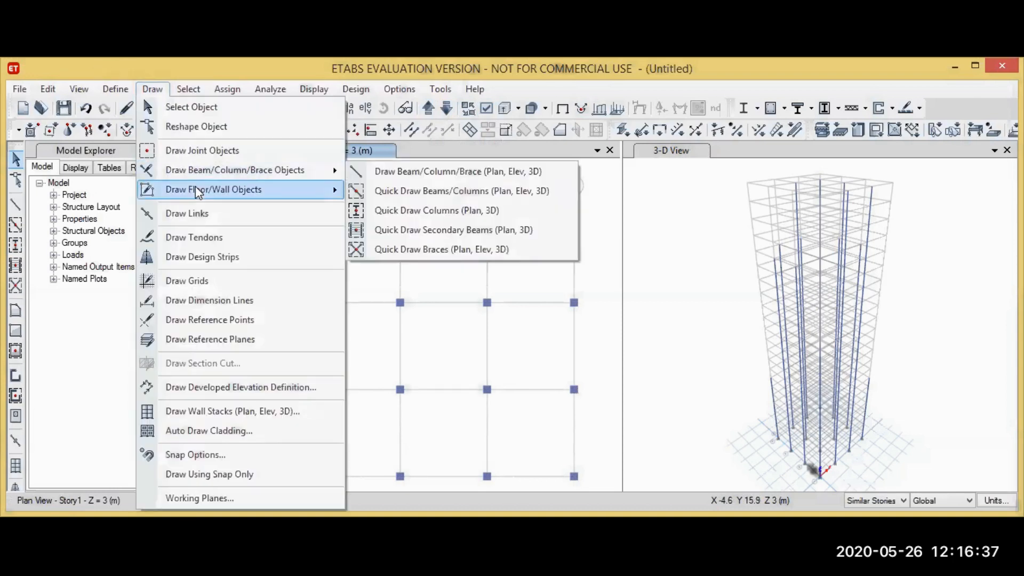
mouse_move(268, 177)
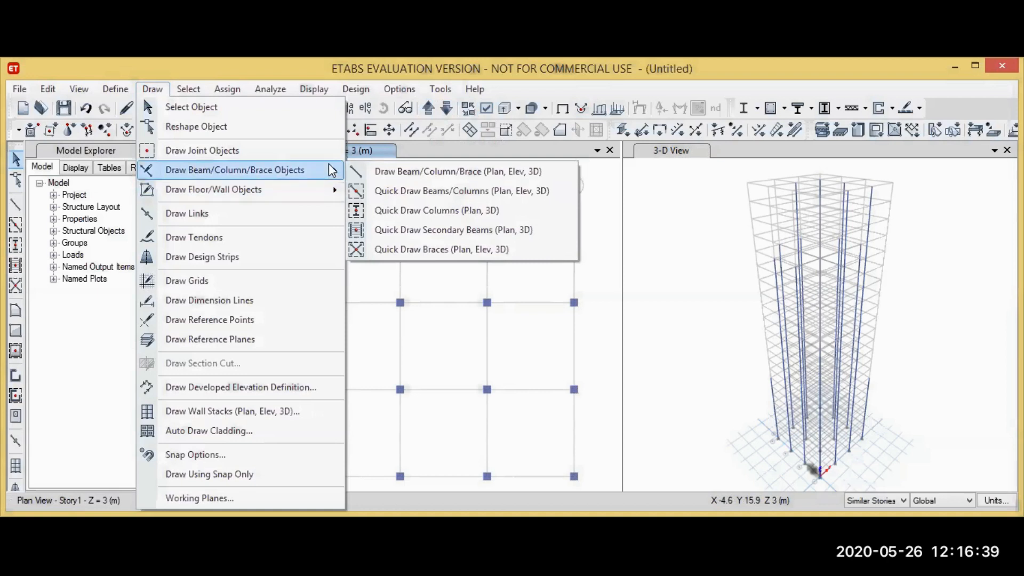
left_click(426, 197)
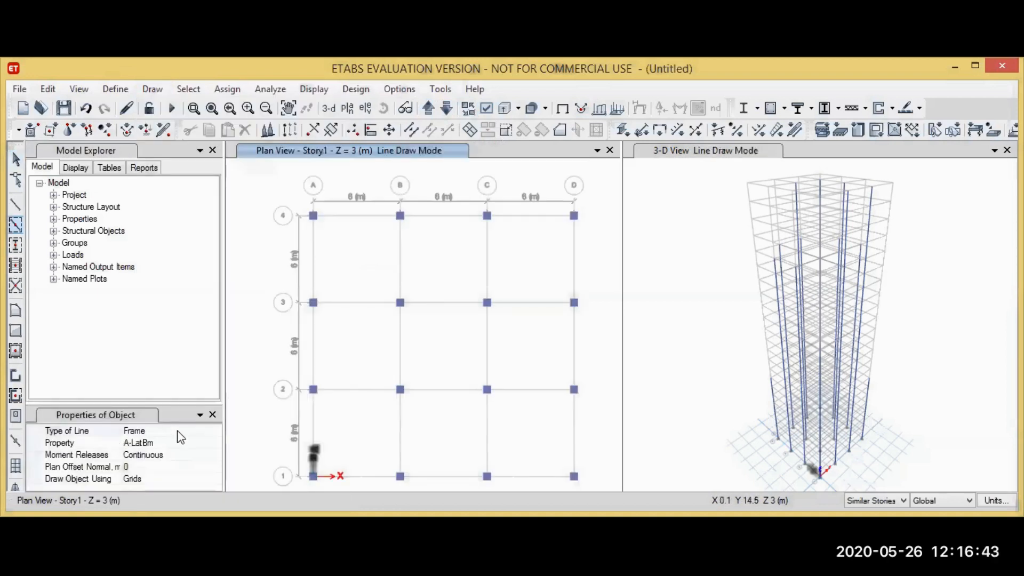
left_click(180, 435)
left_click(180, 444)
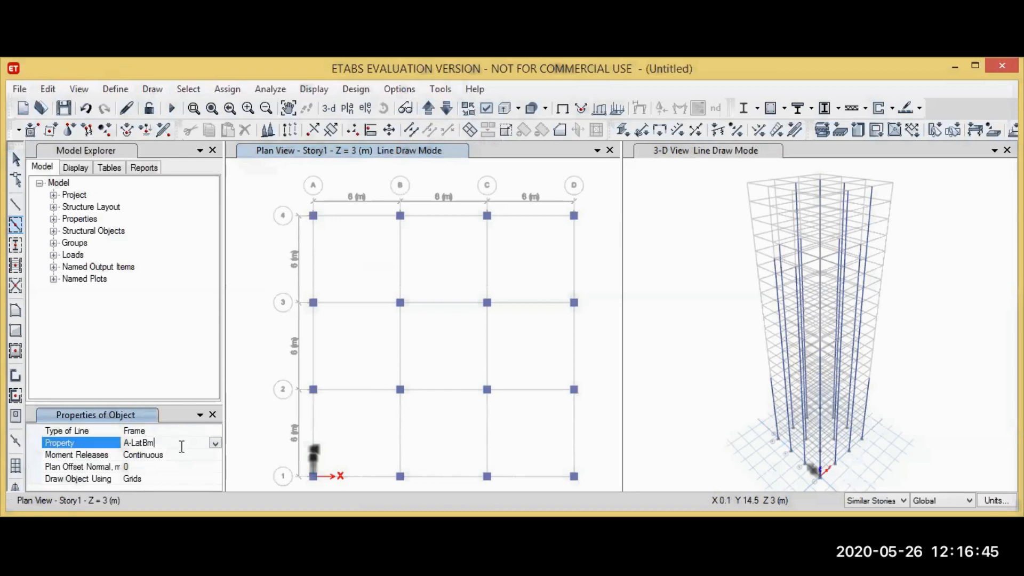
left_click(215, 443)
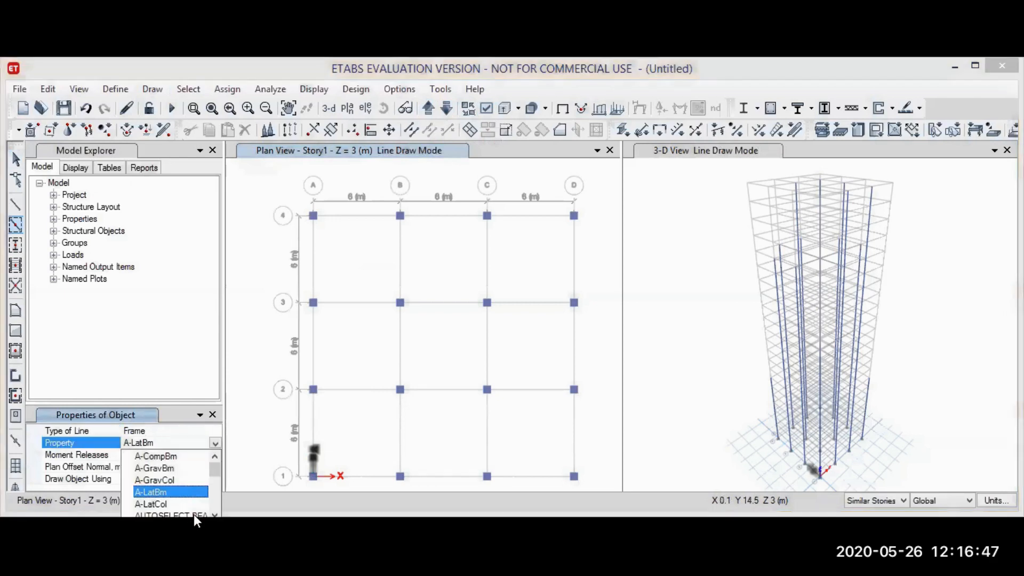
left_click(193, 514)
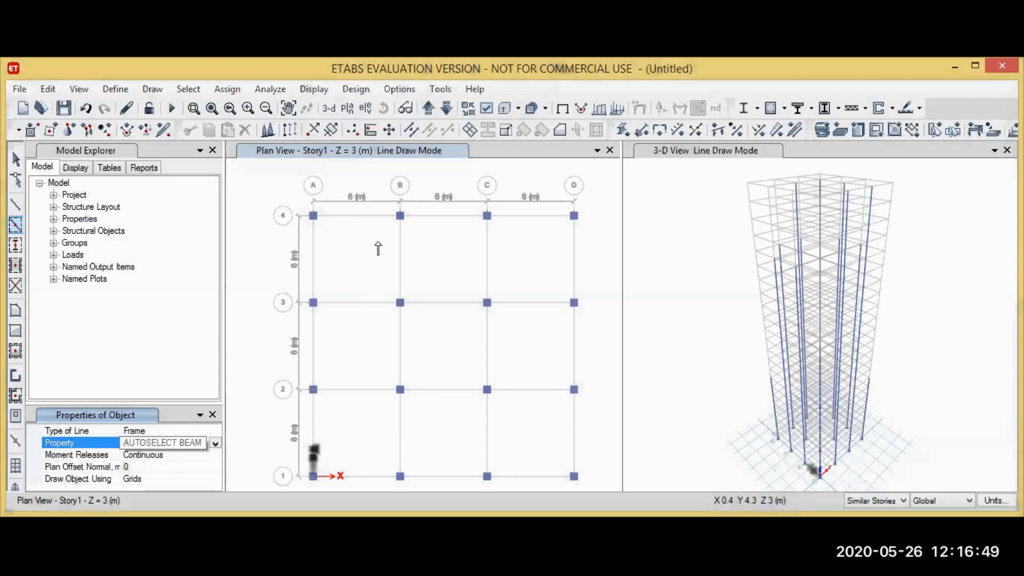
mouse_move(284, 195)
left_mouse_down()
mouse_move(470, 215)
mouse_move(596, 304)
mouse_move(582, 490)
left_mouse_up()
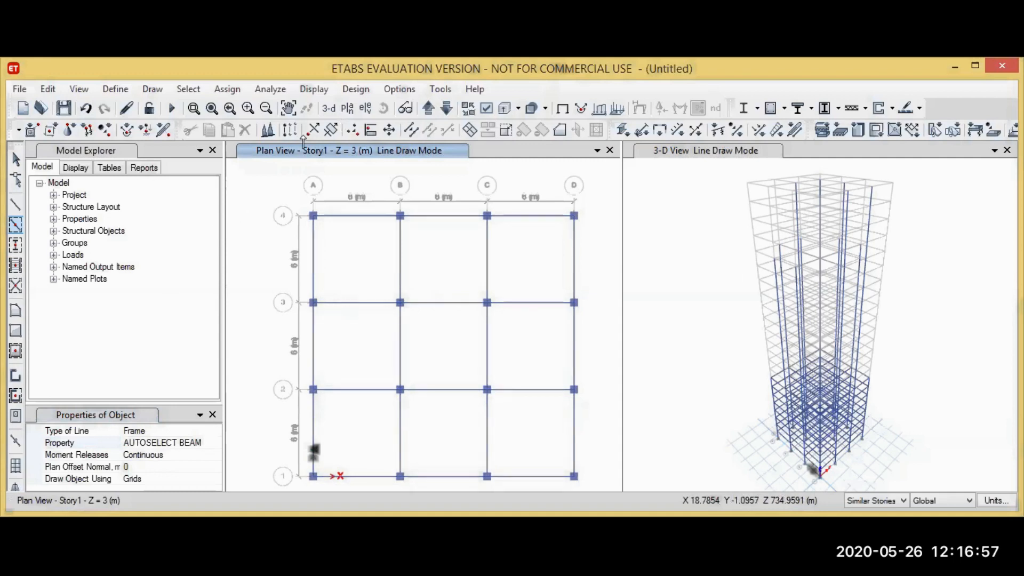
key("Escape")
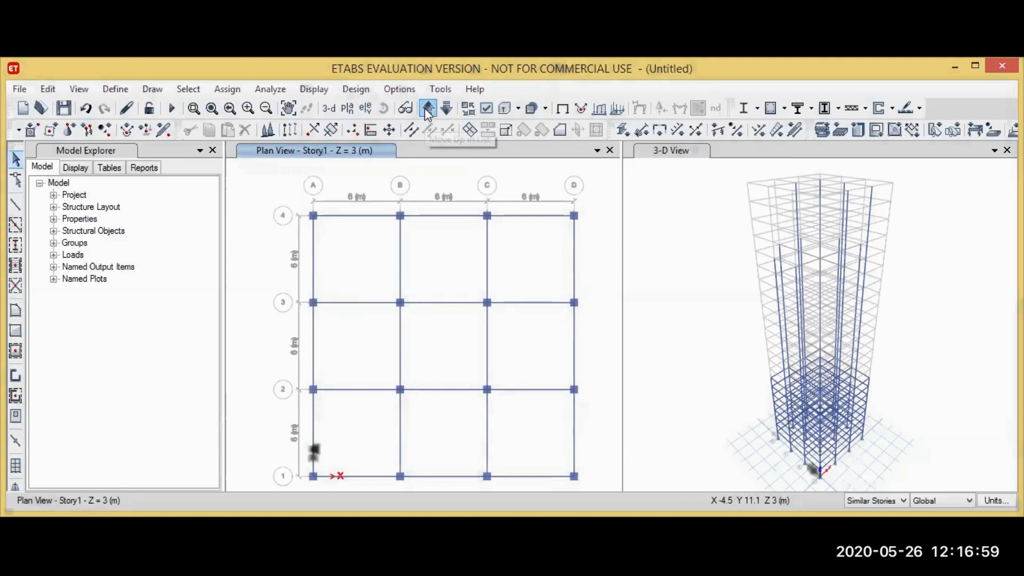
Move the plan view up story by story to Story9 at Z = 27 m.
left_click(428, 112)
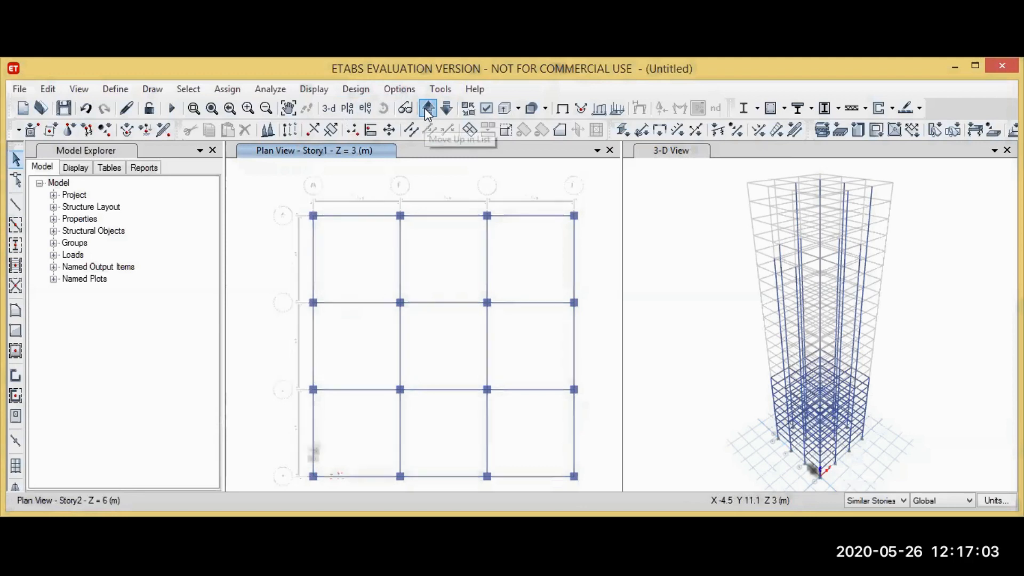
left_click(426, 110)
left_click(427, 110)
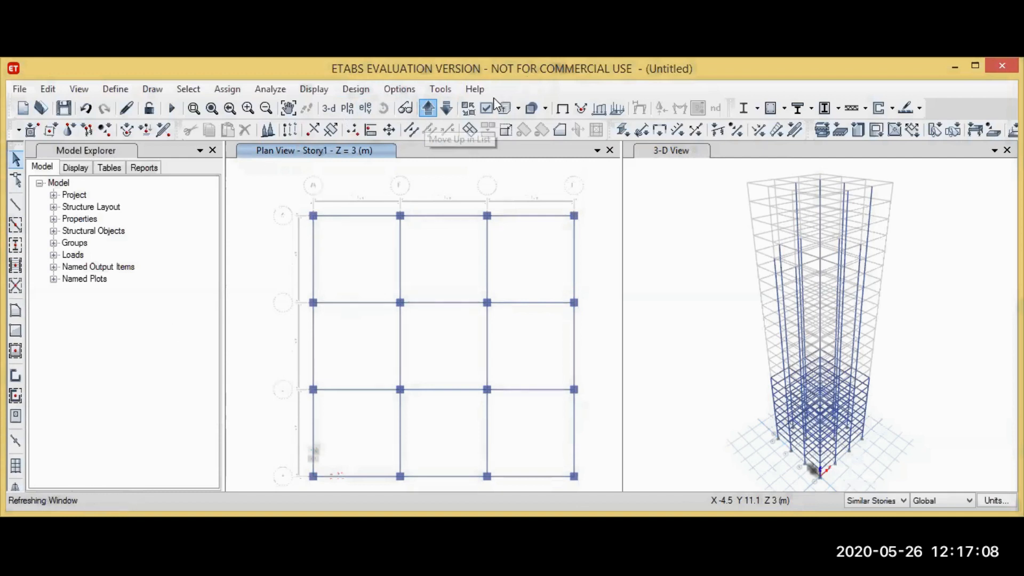
left_click(429, 110)
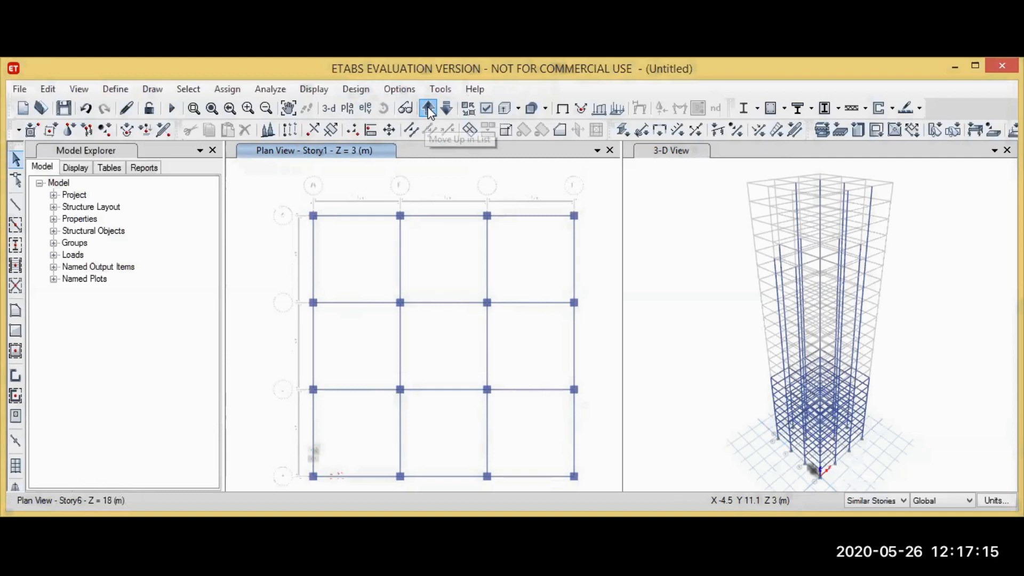
left_click(428, 110)
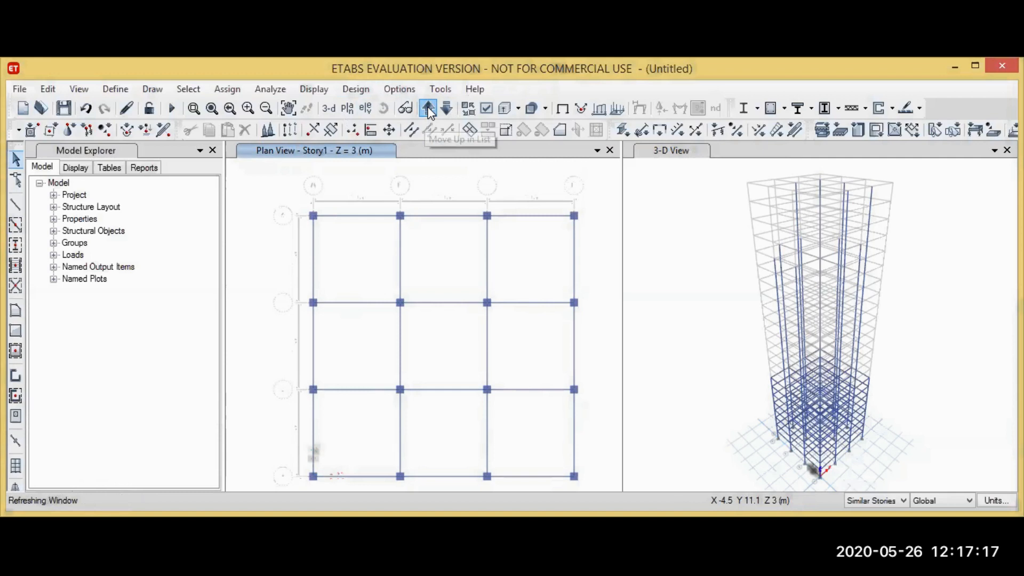
left_click(429, 112)
left_click(429, 110)
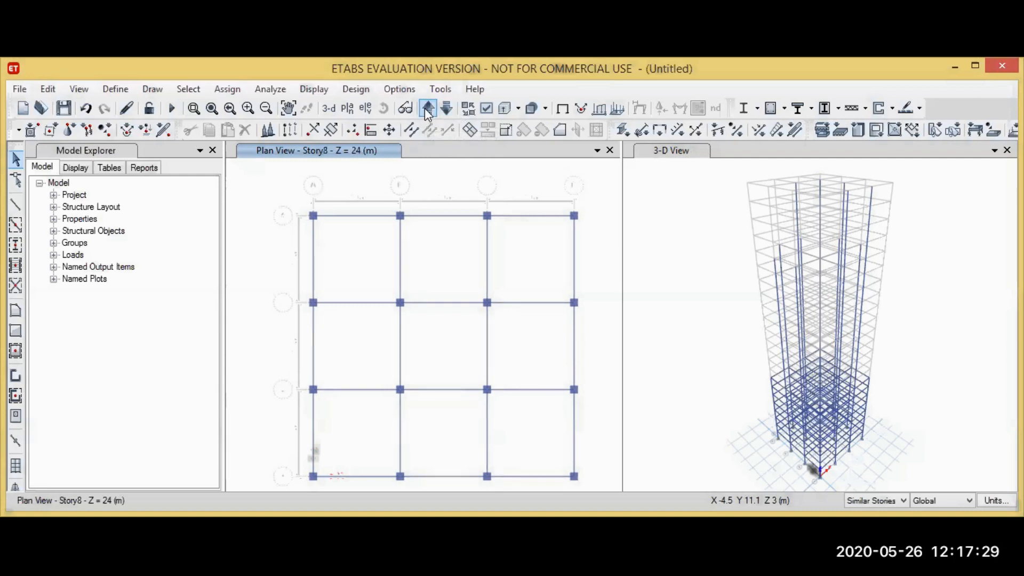
left_click(426, 108)
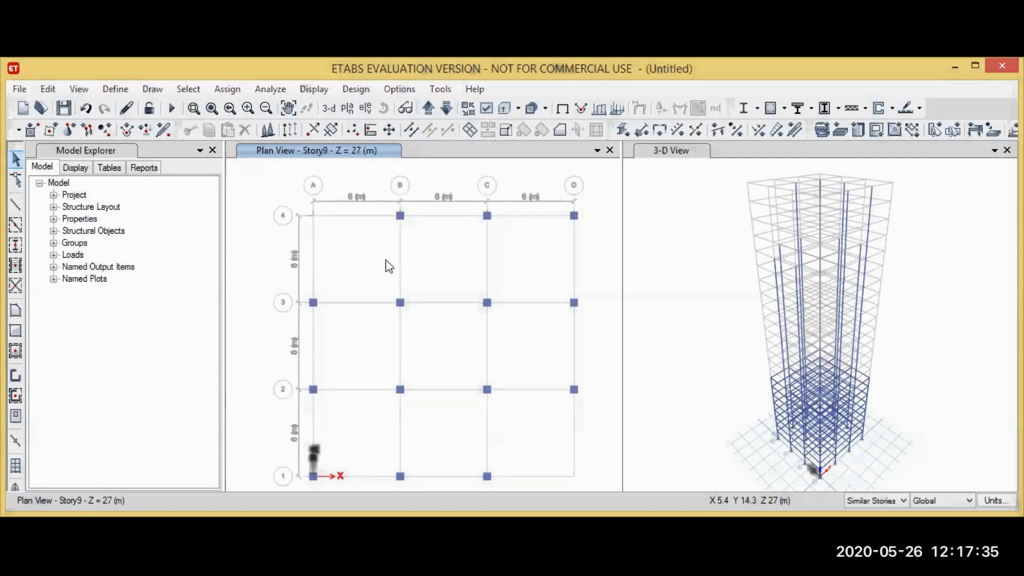
Quick draw AUTOSELECT BEAM beams between all Story9 columns, leaving out the outer edges at corners A-4 and D-1.
left_click(149, 88)
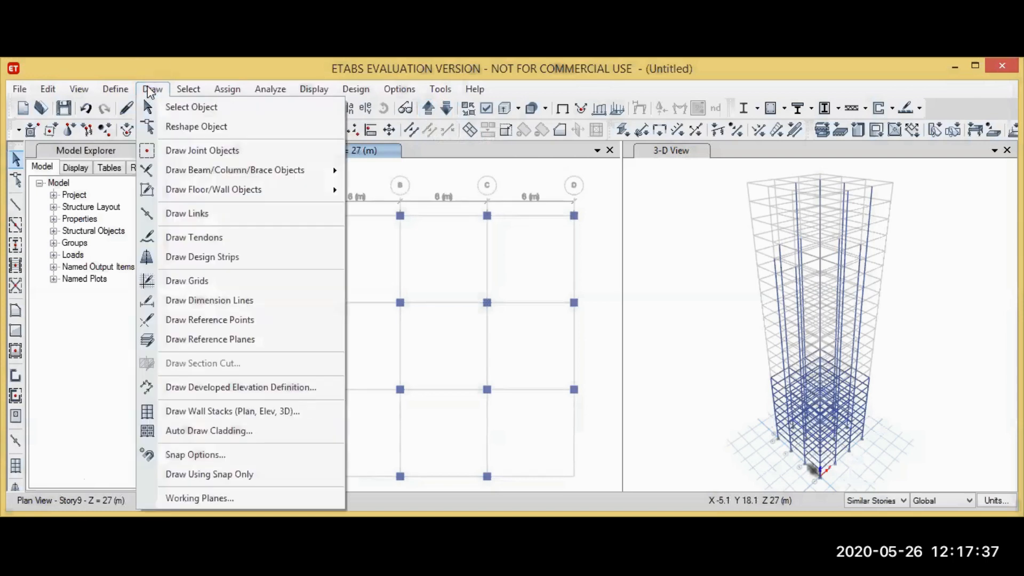
mouse_move(203, 170)
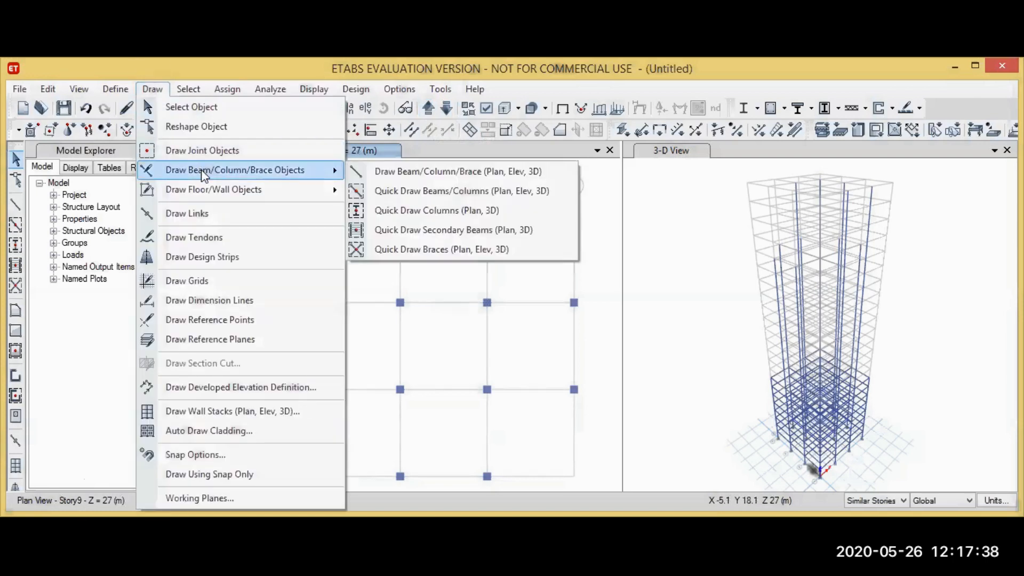
left_click(392, 194)
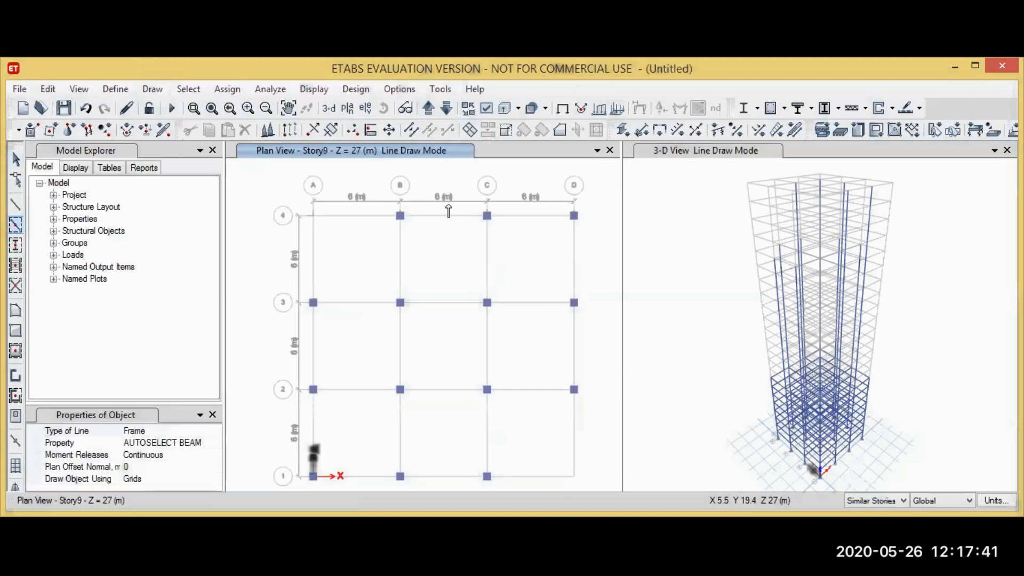
mouse_move(379, 209)
left_mouse_down()
mouse_move(570, 221)
mouse_move(596, 240)
mouse_move(592, 410)
left_mouse_up()
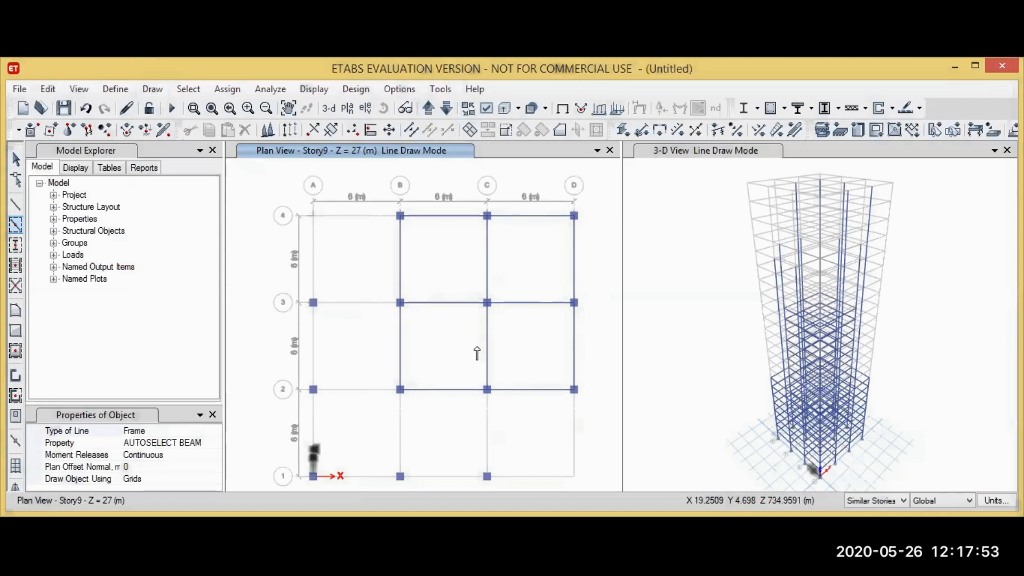
mouse_move(270, 282)
left_mouse_down()
mouse_move(504, 440)
mouse_move(510, 489)
left_mouse_up()
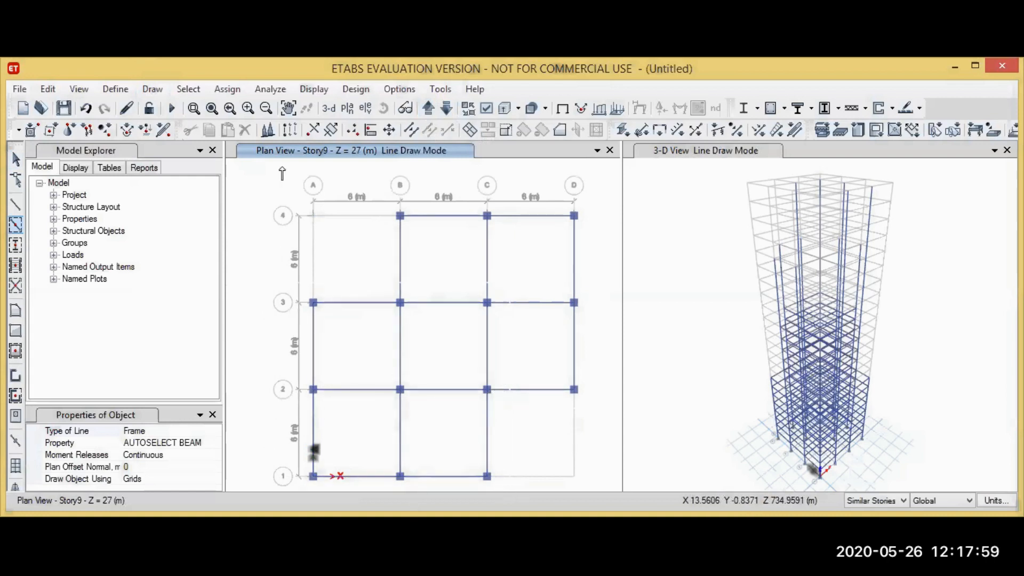
key("Escape")
Move the plan view up story by story to Story15 at Z = 45 m.
left_click(427, 111)
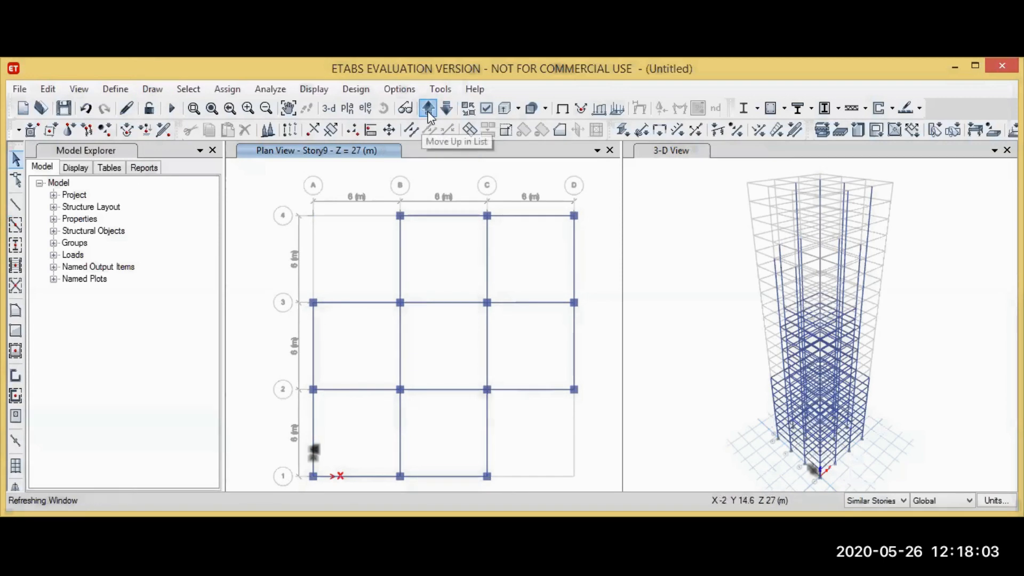
left_click(428, 113)
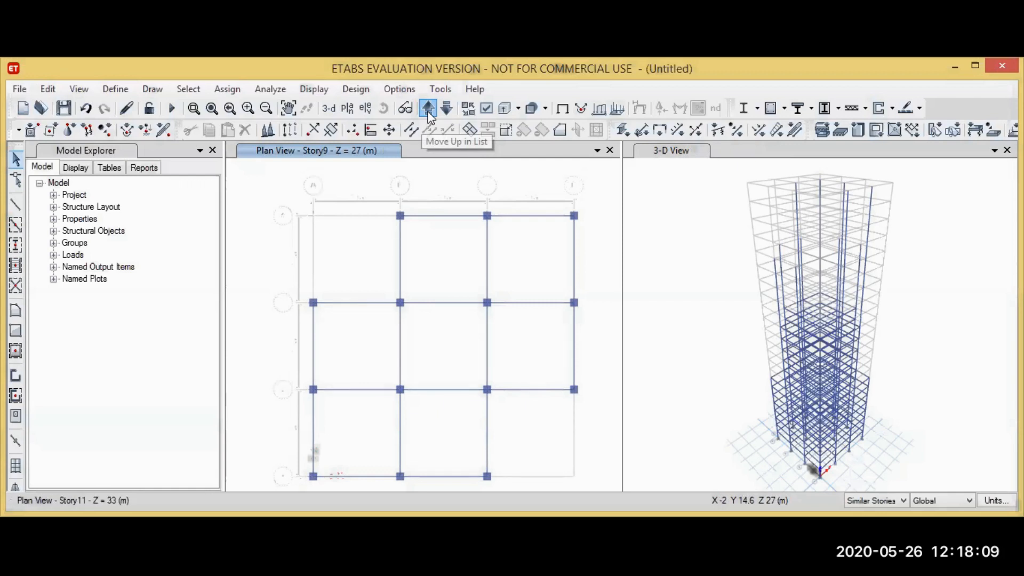
left_click(430, 111)
left_click(429, 111)
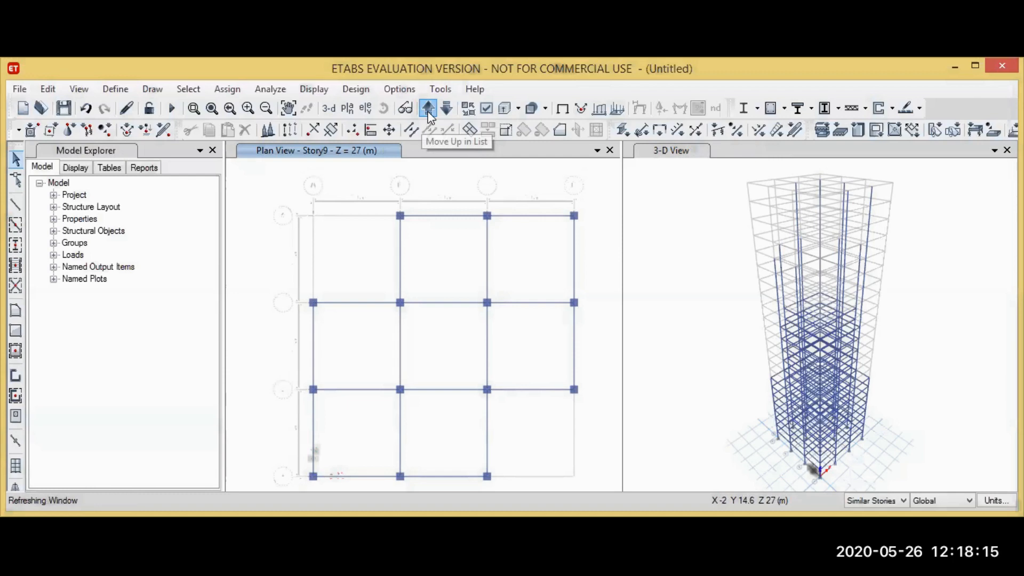
left_click(430, 111)
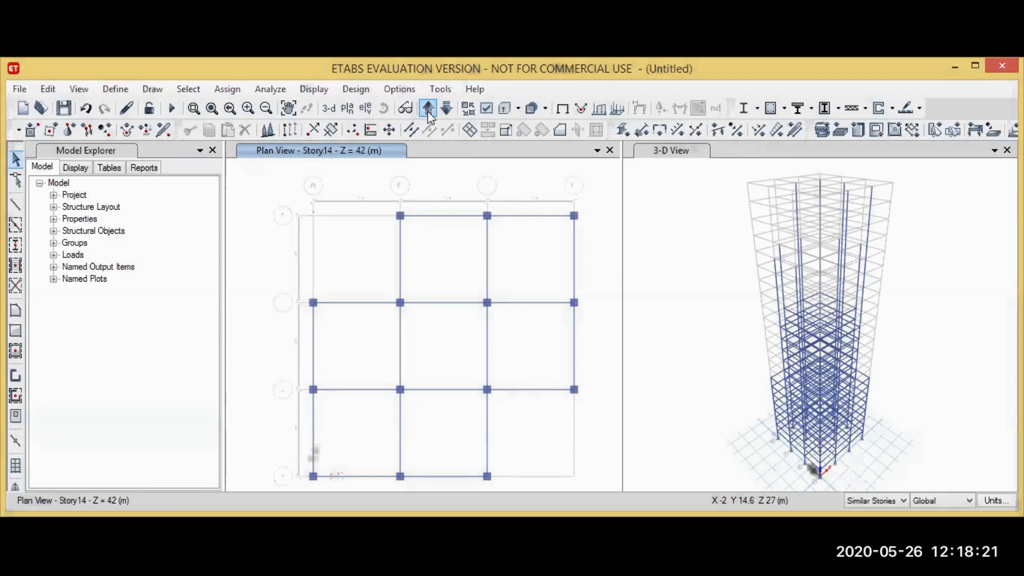
left_click(429, 111)
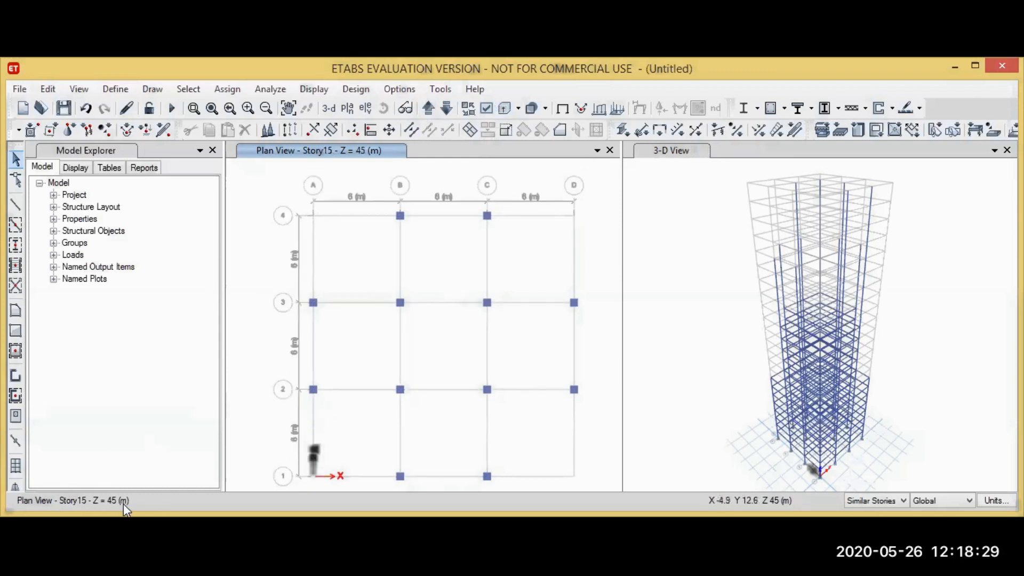
Quick draw AUTOSELECT BEAM beams between all Story15 columns, leaving out the outer edges of the four corner bays.
left_click(153, 88)
mouse_move(210, 176)
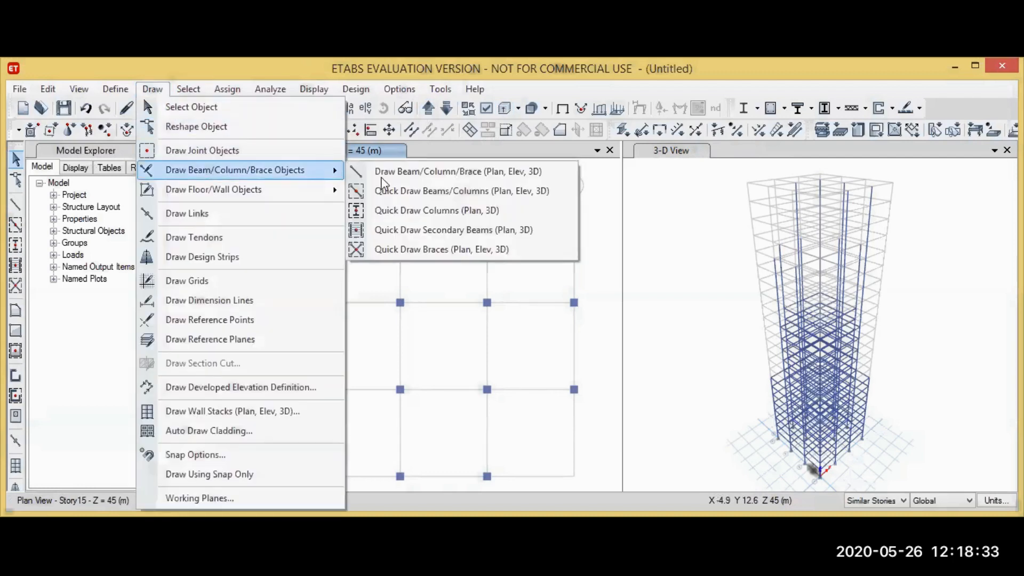
left_click(417, 198)
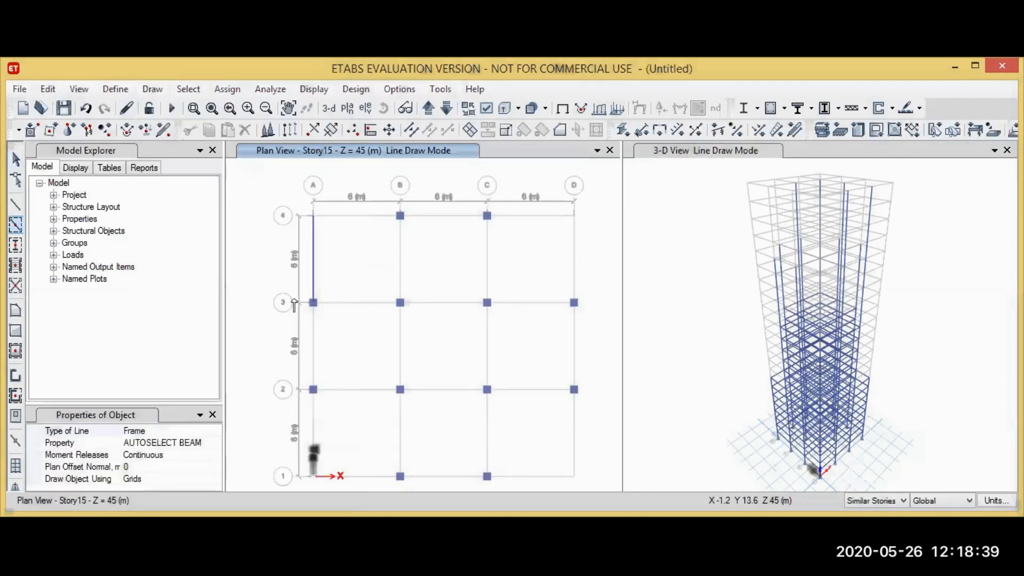
mouse_move(376, 205)
left_mouse_down()
mouse_move(526, 236)
mouse_move(535, 483)
left_mouse_up()
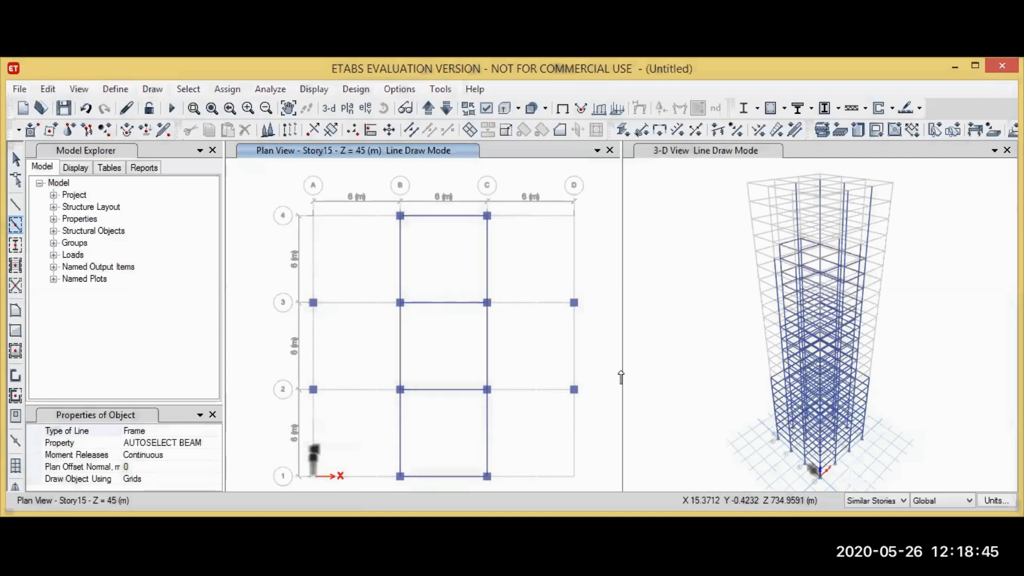
left_click_drag(272, 283, 595, 430)
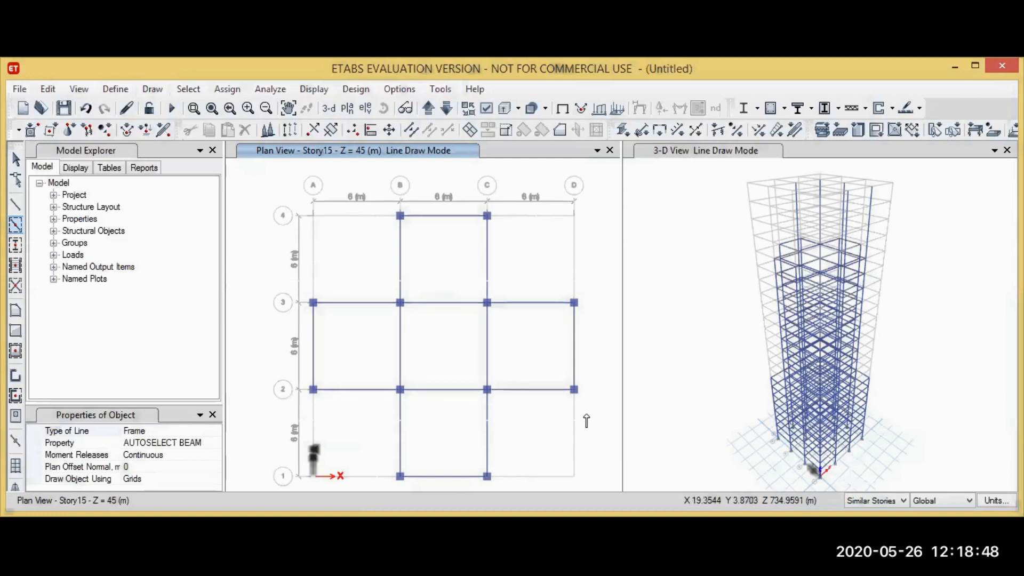
left_click(858, 200)
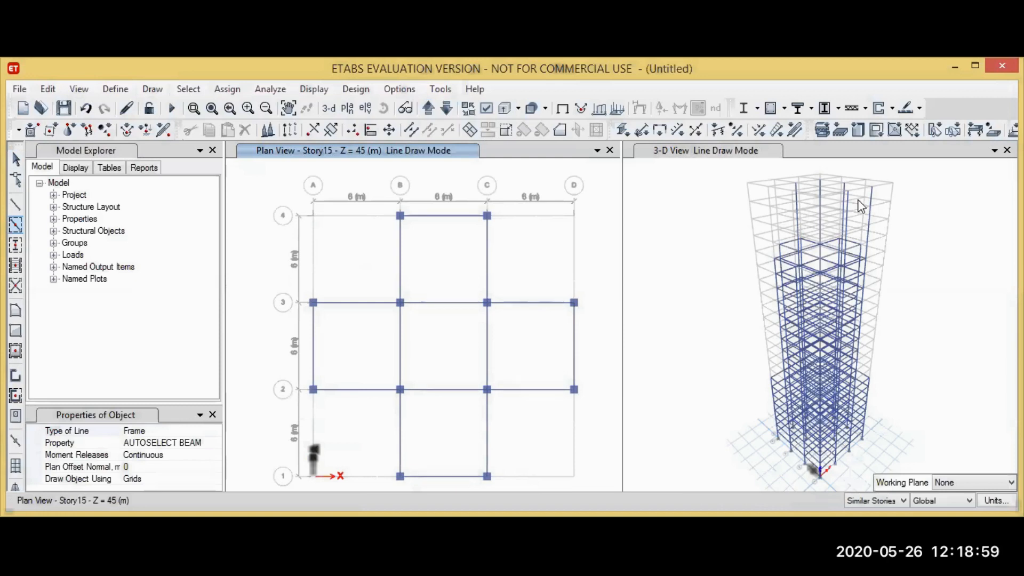
left_click(403, 248)
key("Escape")
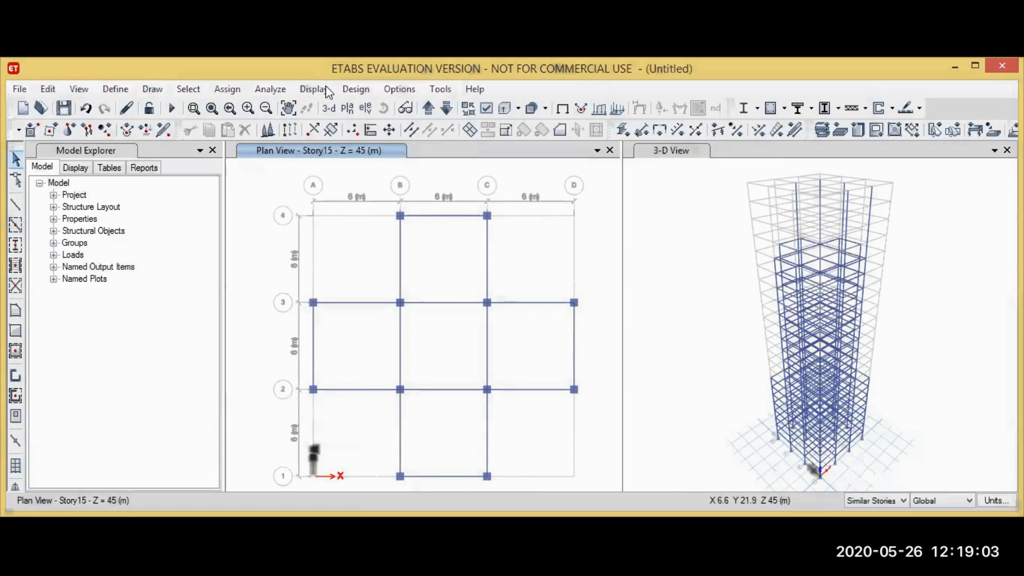
Move the plan view up story by story to Story20 at Z = 60 m.
left_click(428, 110)
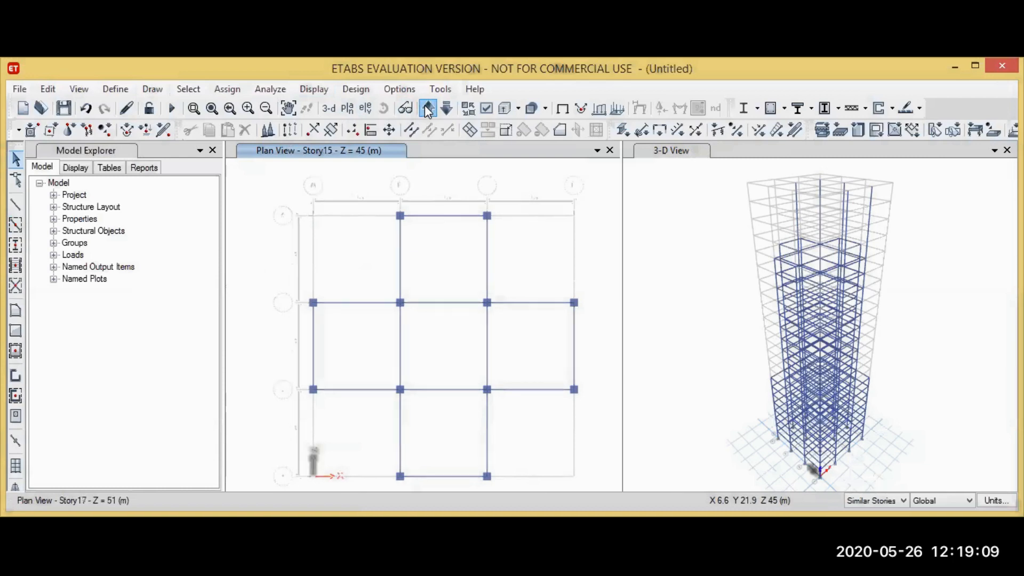
left_click(428, 110)
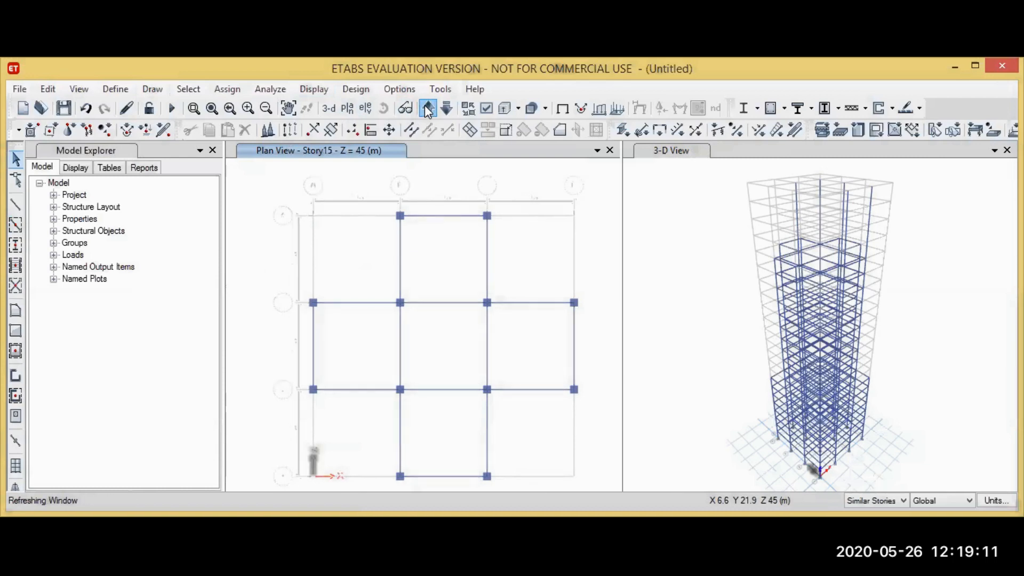
left_click(429, 110)
left_click(429, 110)
left_click(429, 110)
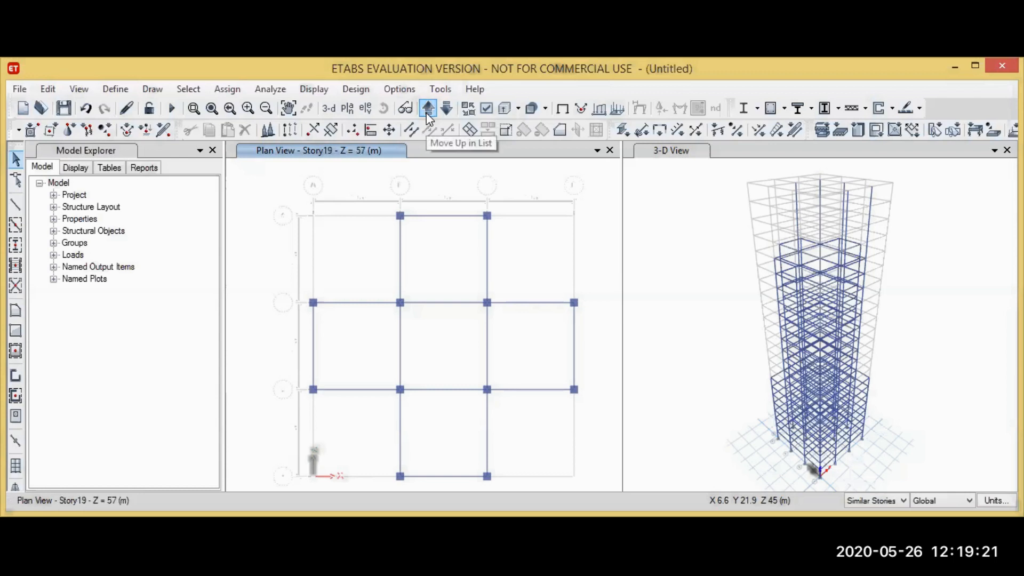
left_click(428, 112)
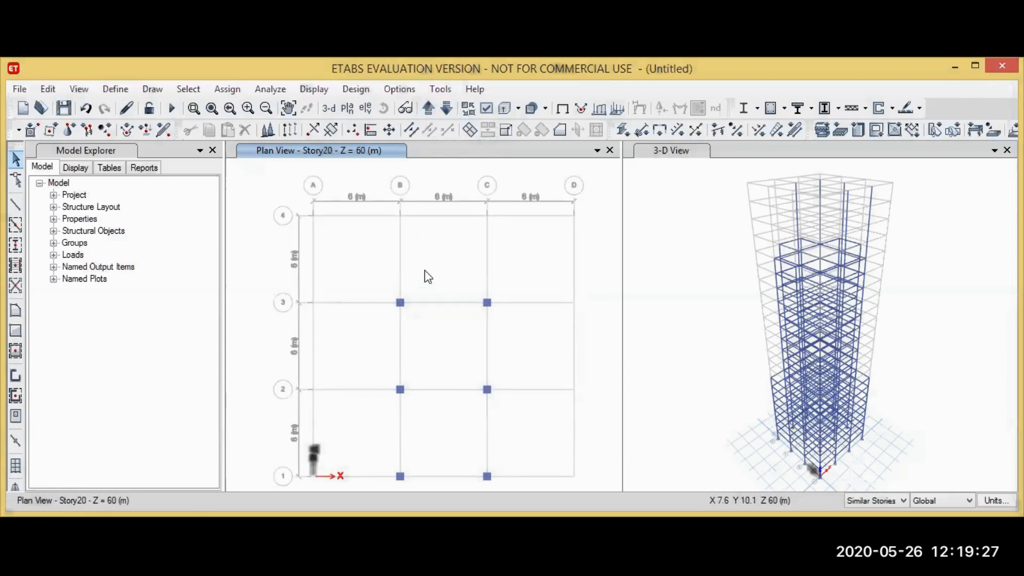
Quick draw AUTOSELECT BEAM beams between the six Story20 columns on grids B and C from 1 to 3.
left_click(154, 92)
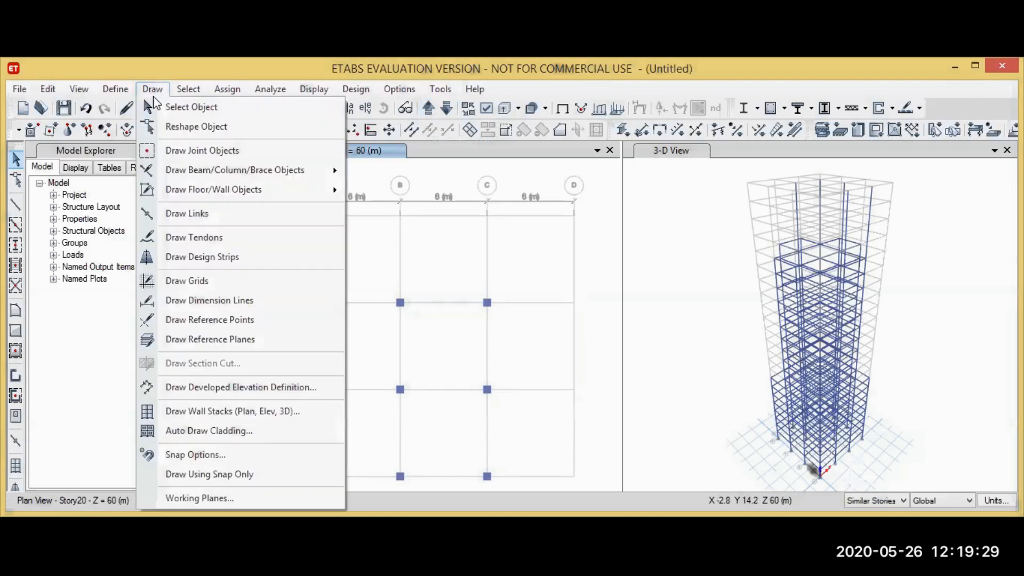
mouse_move(175, 169)
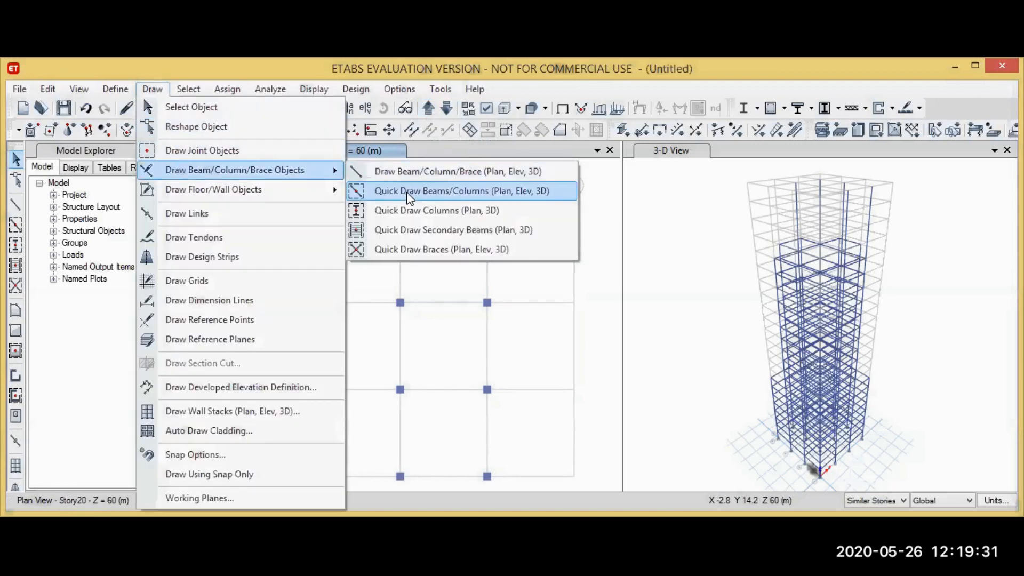
left_click(410, 198)
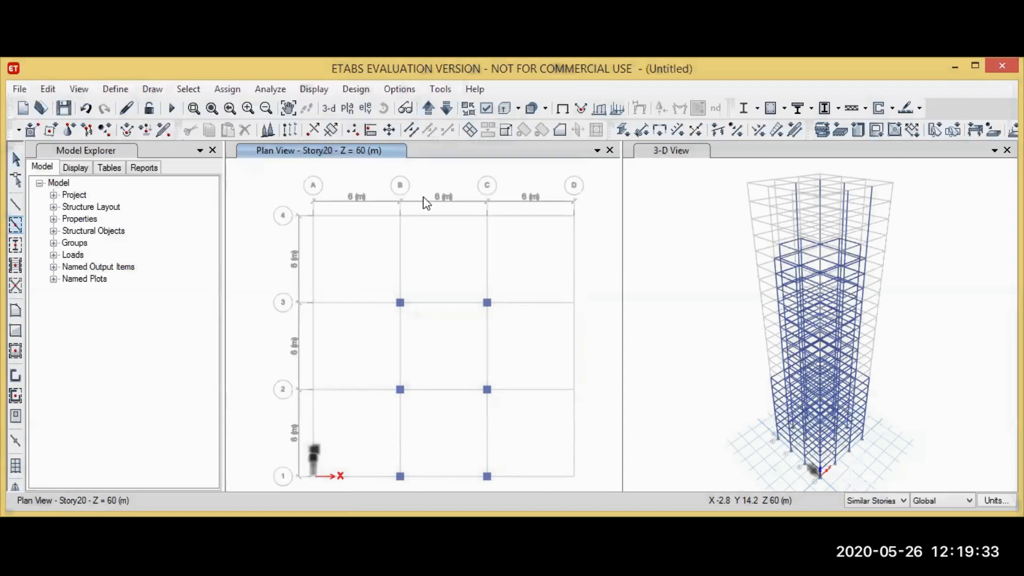
left_click_drag(440, 273, 504, 493)
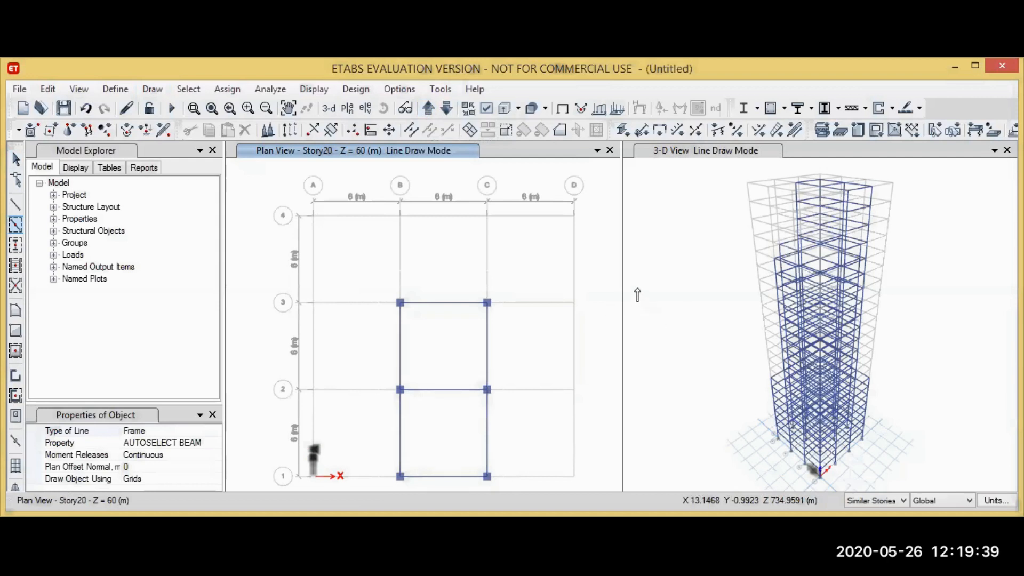
key("Escape")
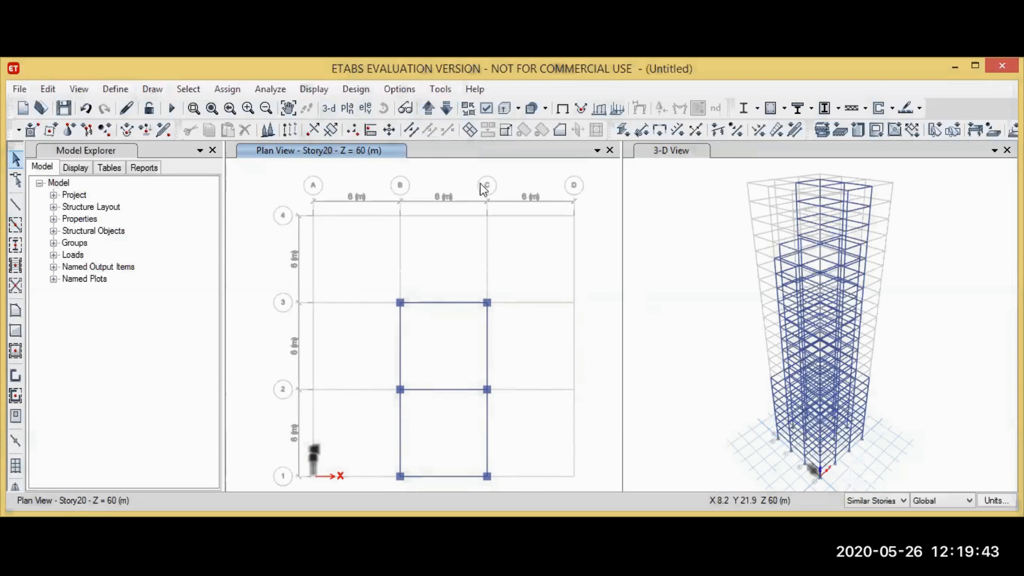
Step the plan view up through Story23 and bring it to Story1 at Z = 3 m.
left_click(430, 104)
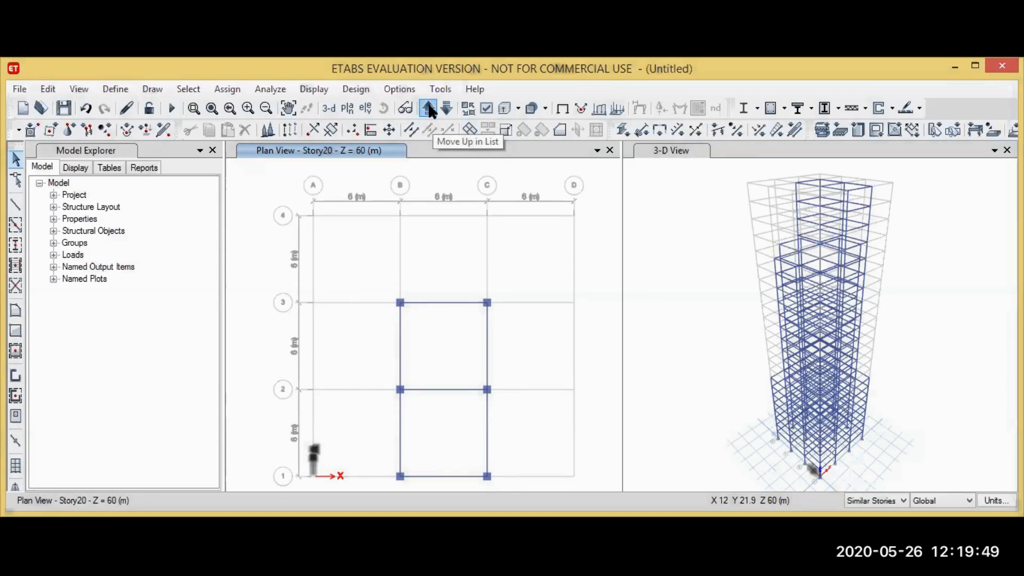
left_click(430, 108)
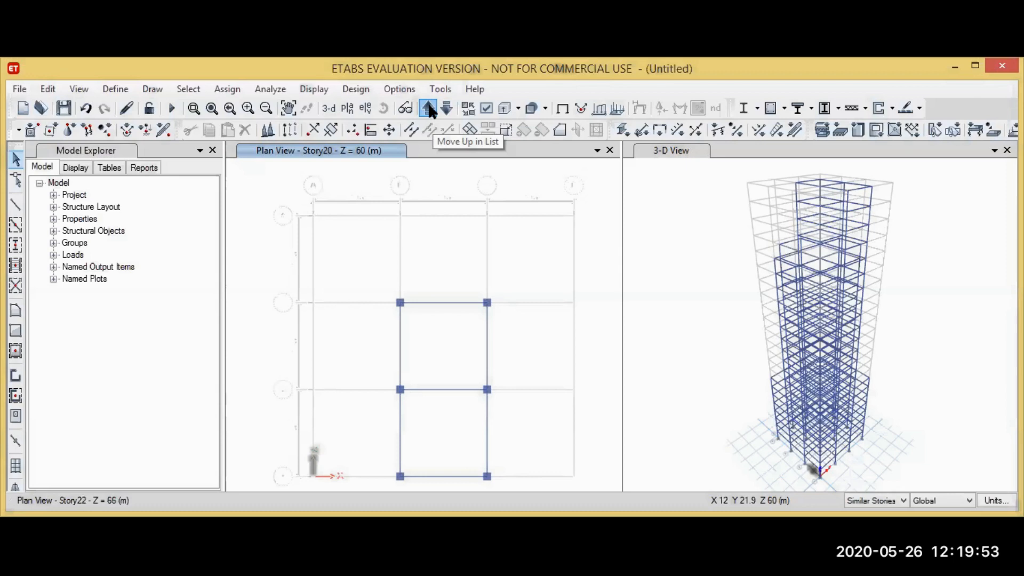
left_click(430, 109)
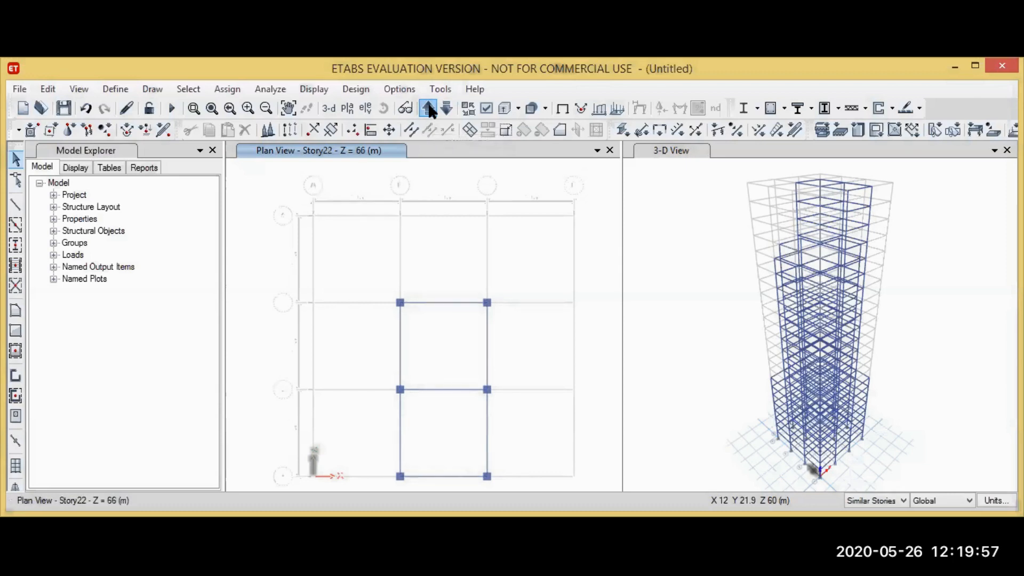
left_click(430, 109)
left_click(430, 109)
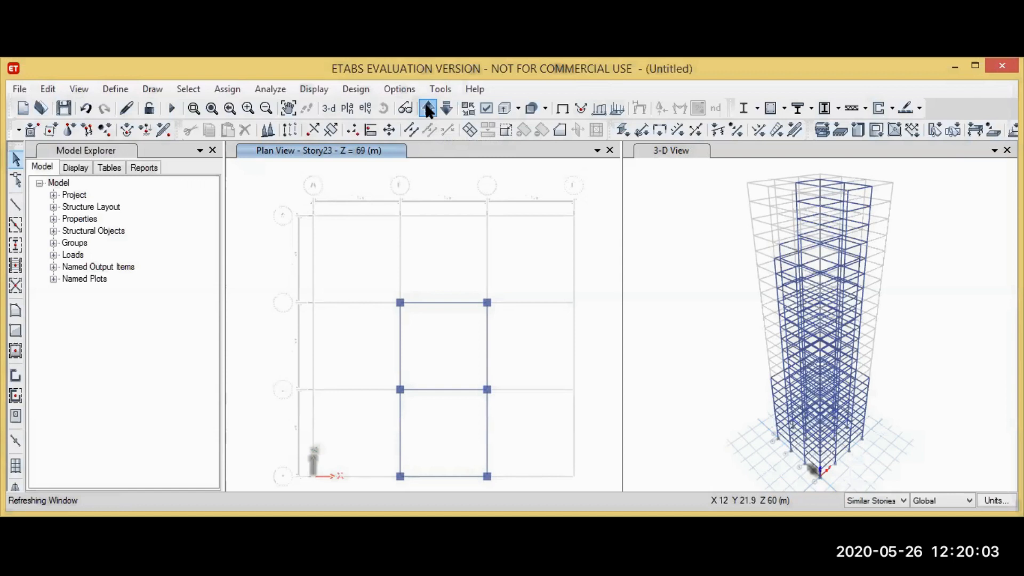
left_click(429, 109)
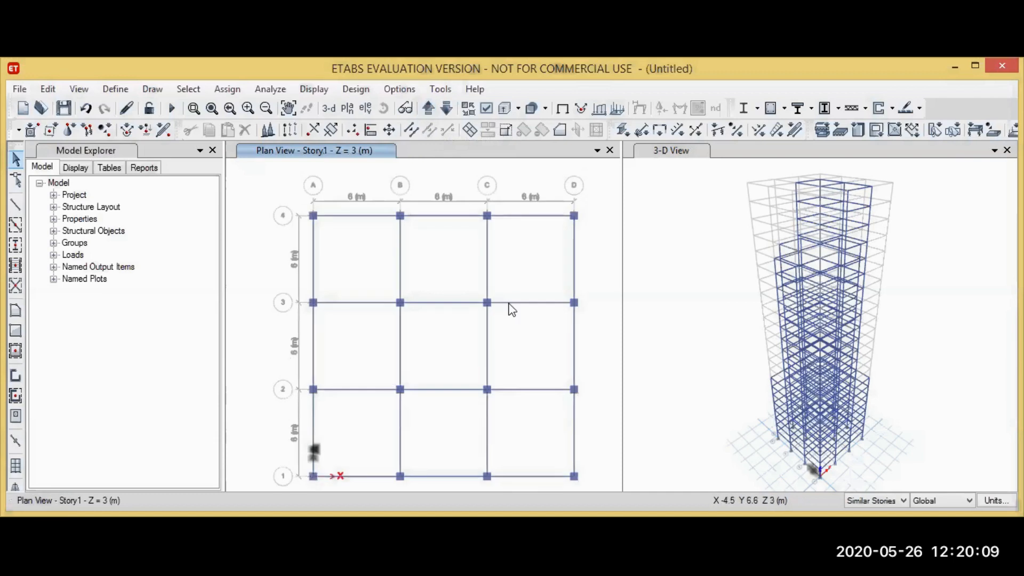
Quick draw floor slabs with the SLAB 150 property in all nine Story1 bays between grids A to D and 1 to 4.
left_click(152, 89)
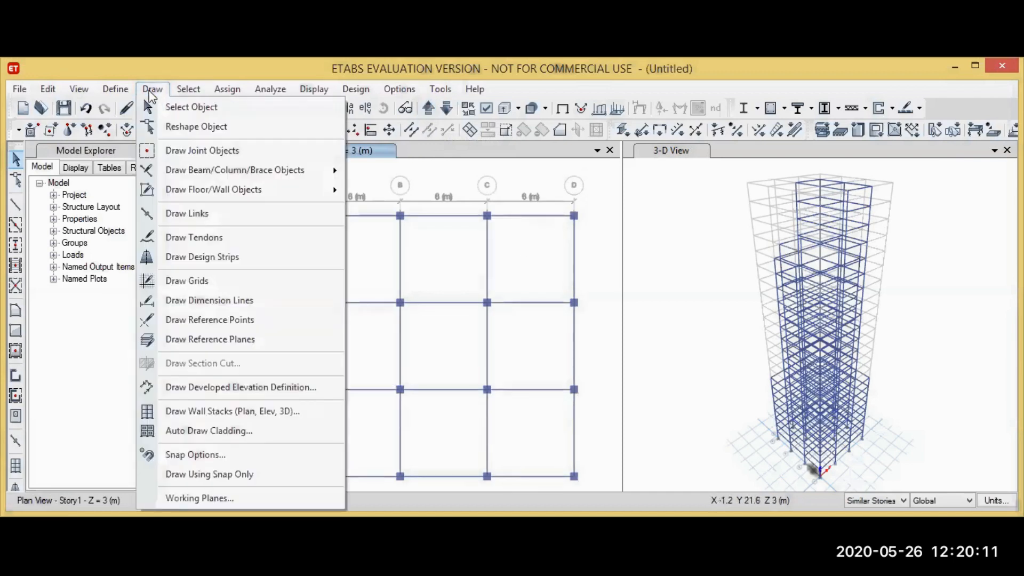
mouse_move(191, 173)
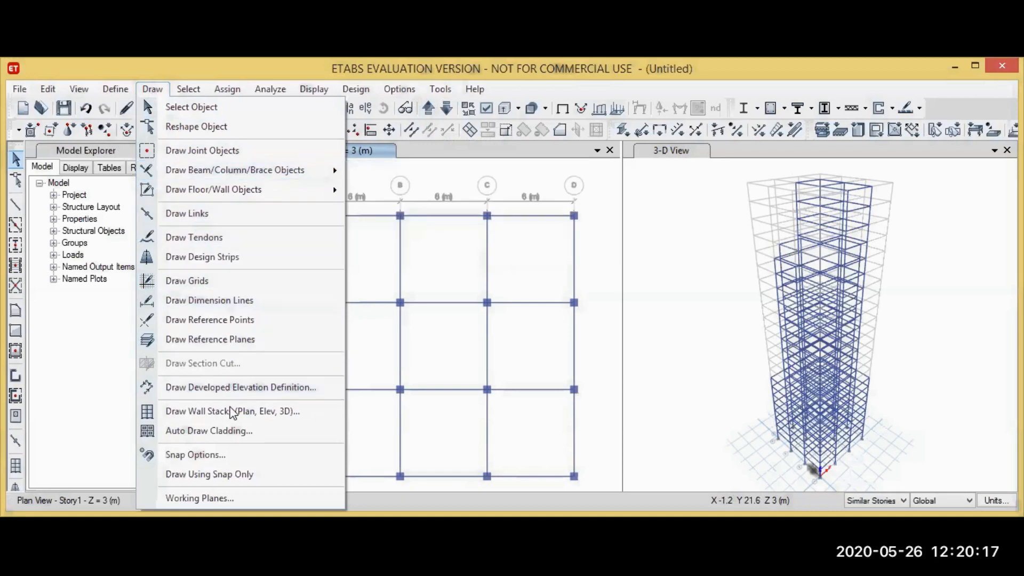
mouse_move(203, 195)
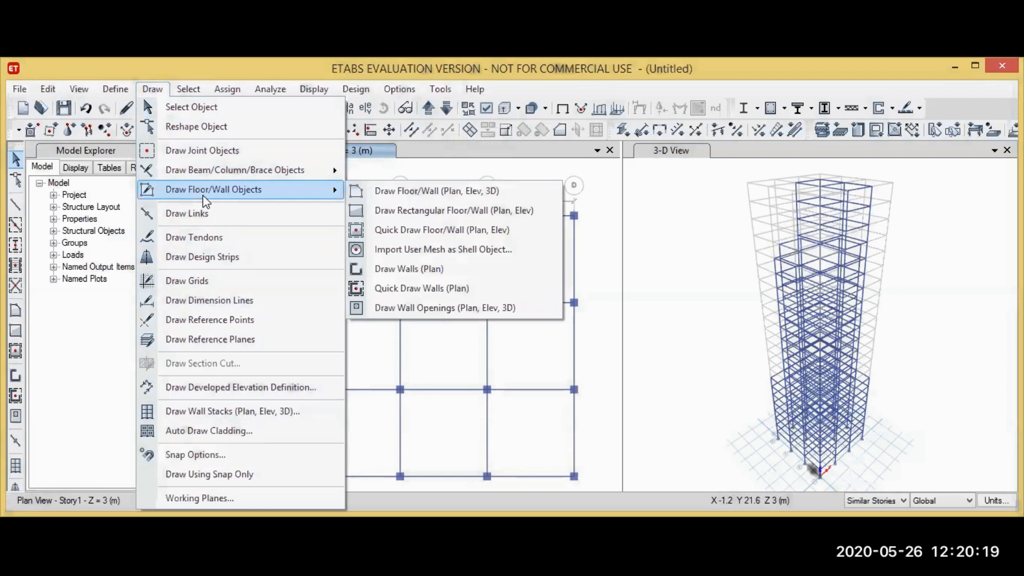
mouse_move(299, 170)
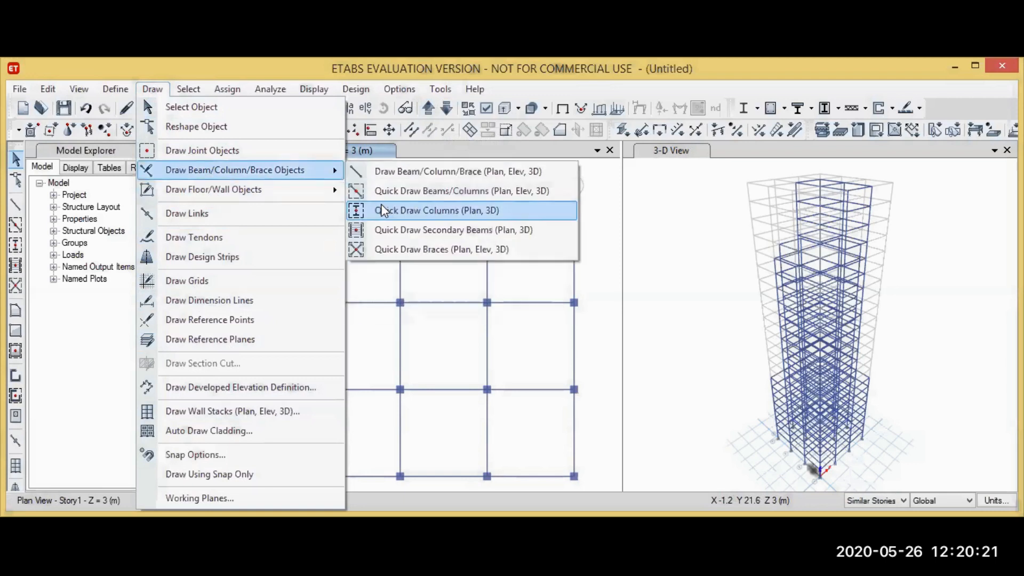
mouse_move(338, 192)
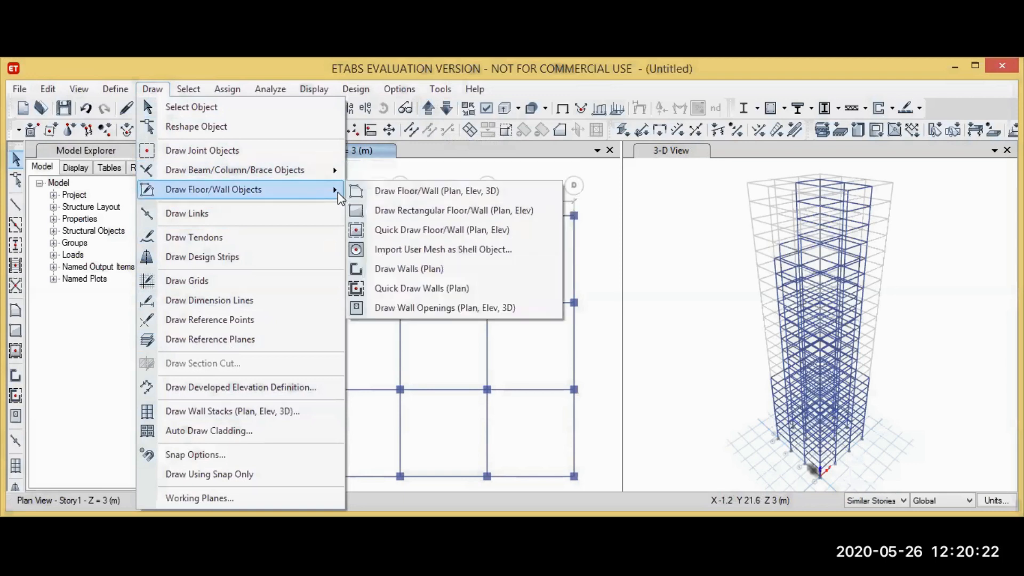
left_click(414, 229)
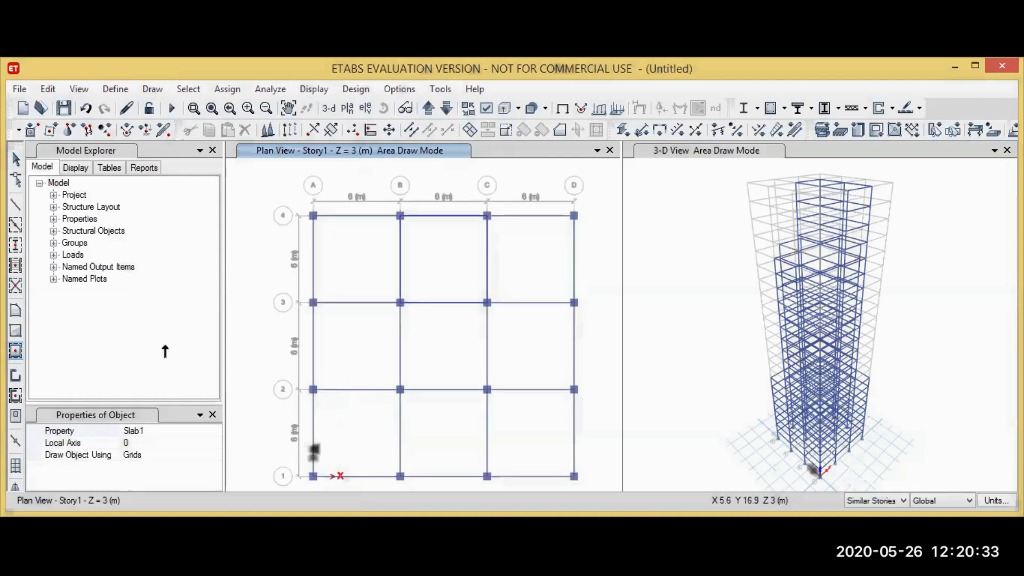
left_click(167, 430)
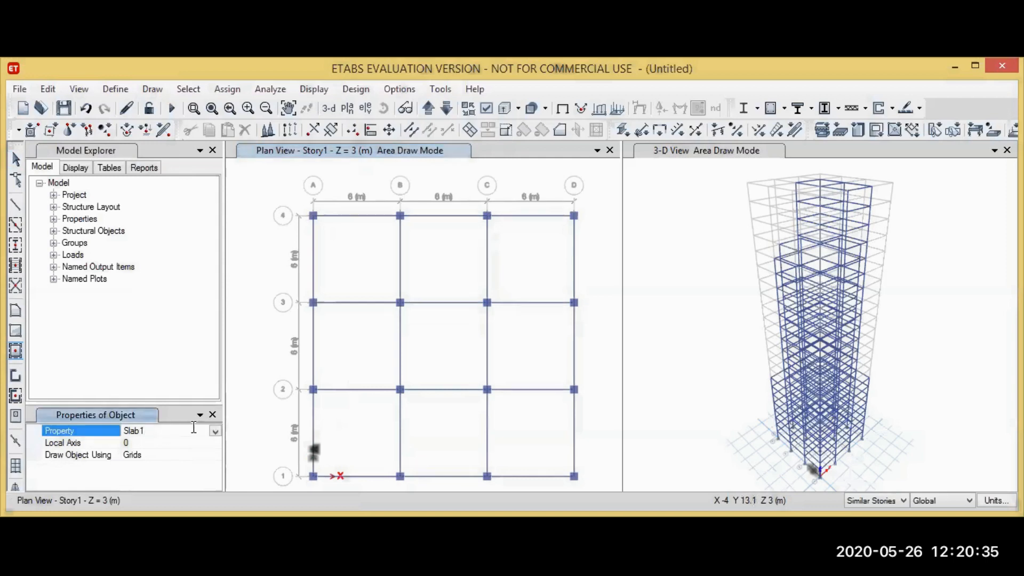
left_click(215, 431)
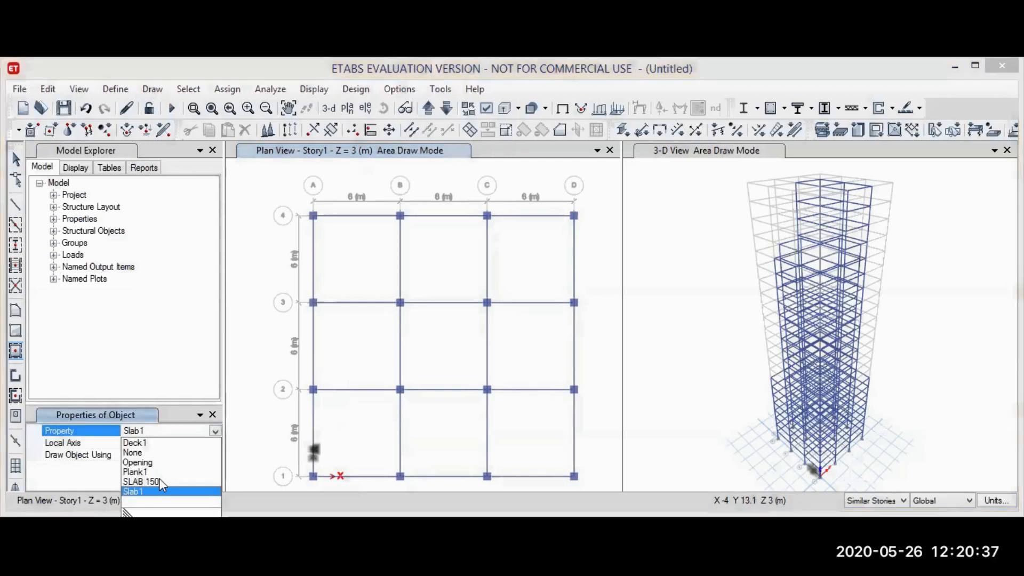
left_click(161, 482)
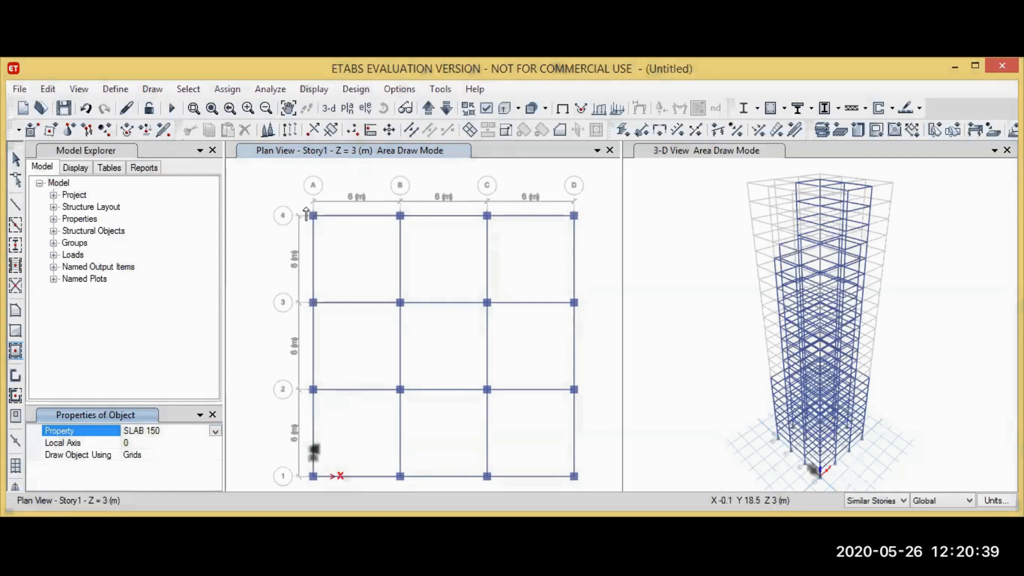
mouse_move(522, 201)
left_mouse_down()
mouse_move(606, 251)
mouse_move(579, 491)
mouse_move(589, 487)
left_mouse_up()
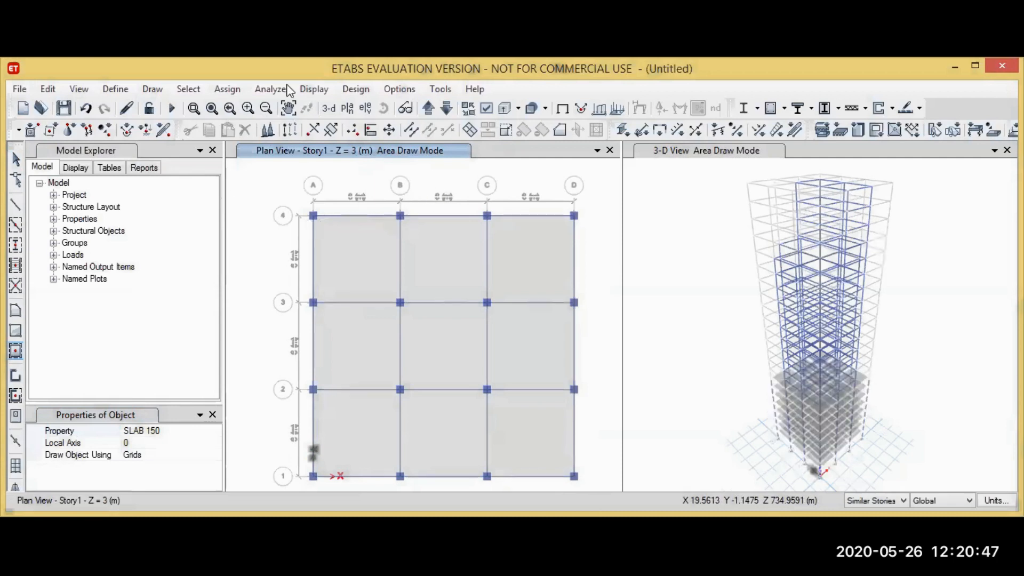
Move the plan view up to Story9 and quick draw SLAB 150 slabs in the bays between grids B-D/2-4 and A-C/1-3.
left_click(430, 110)
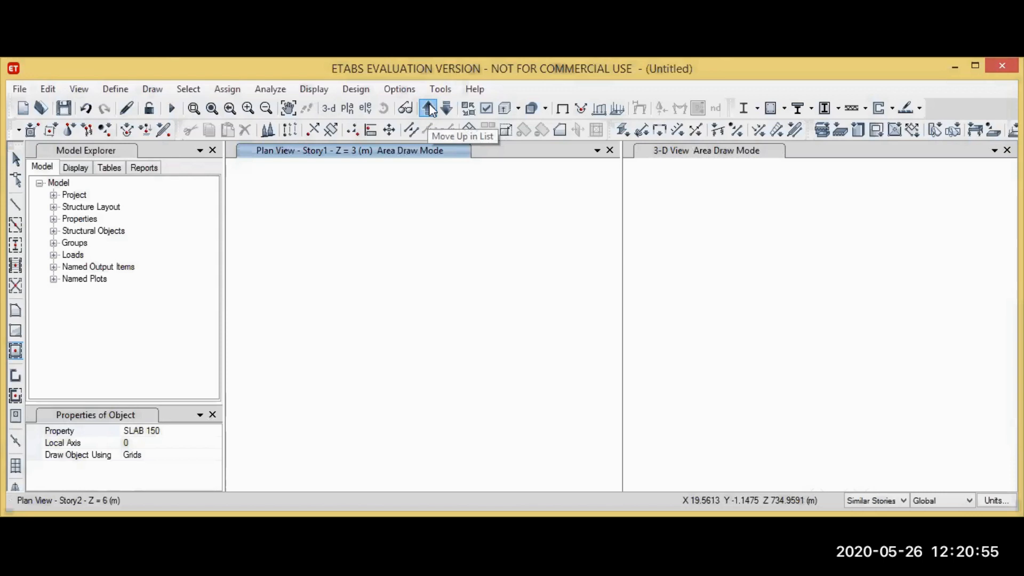
left_click(430, 106)
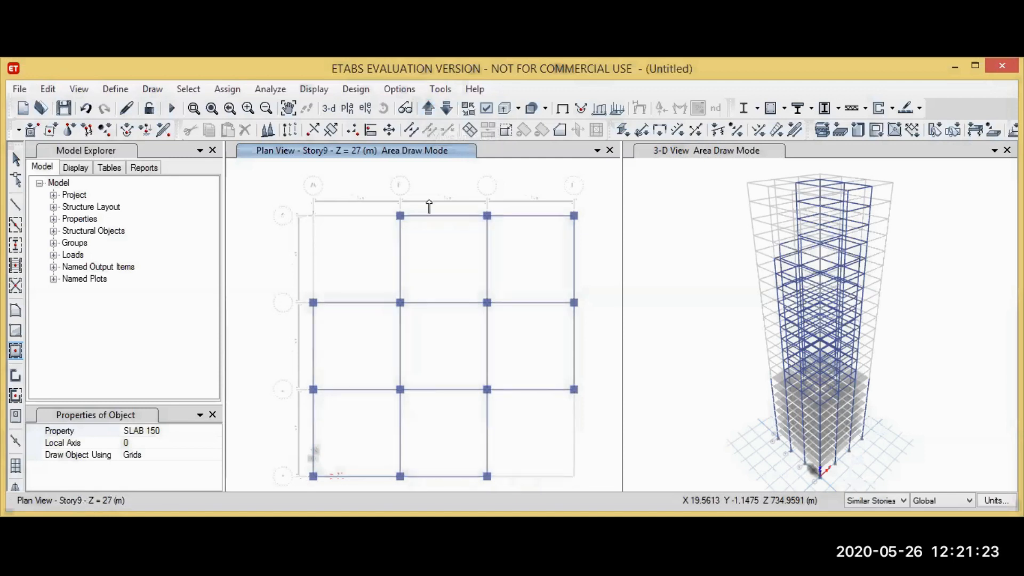
left_click(152, 89)
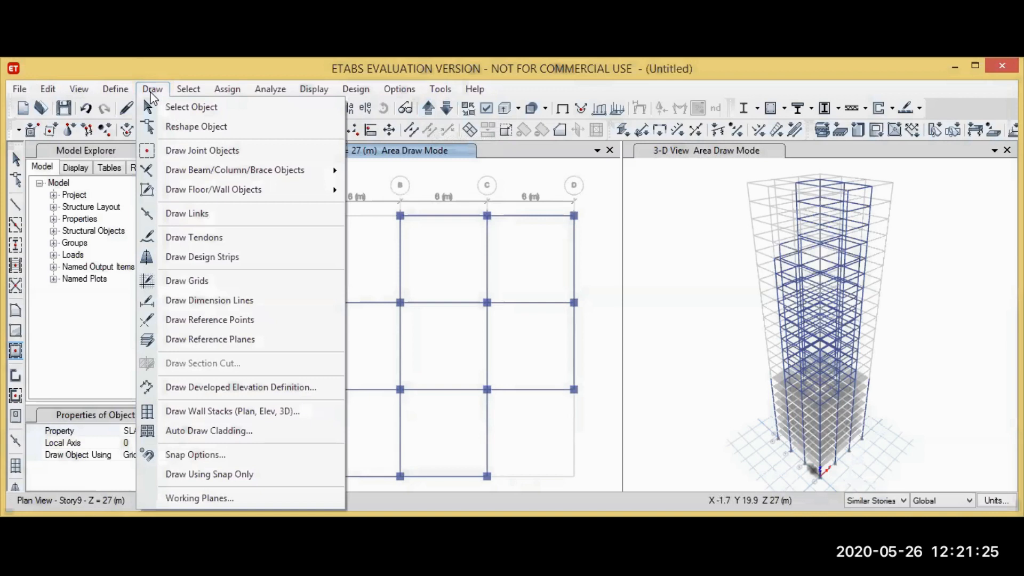
mouse_move(203, 184)
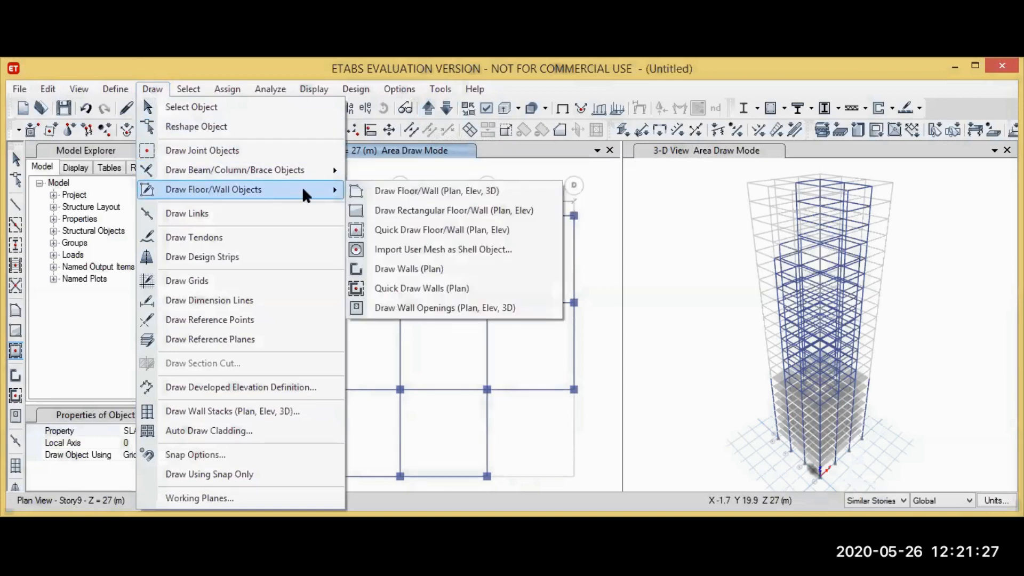
left_click(394, 229)
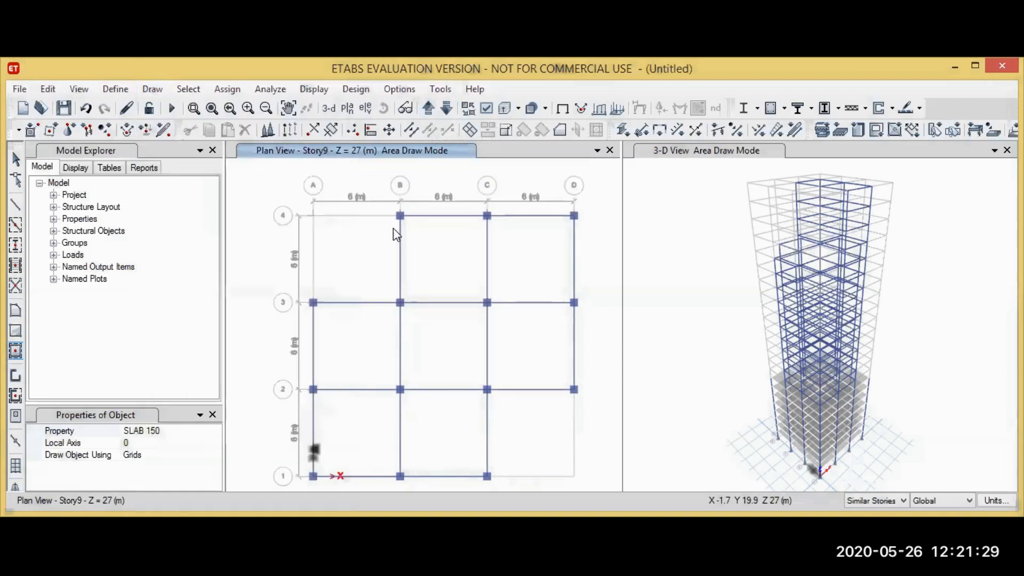
left_click_drag(390, 202, 619, 406)
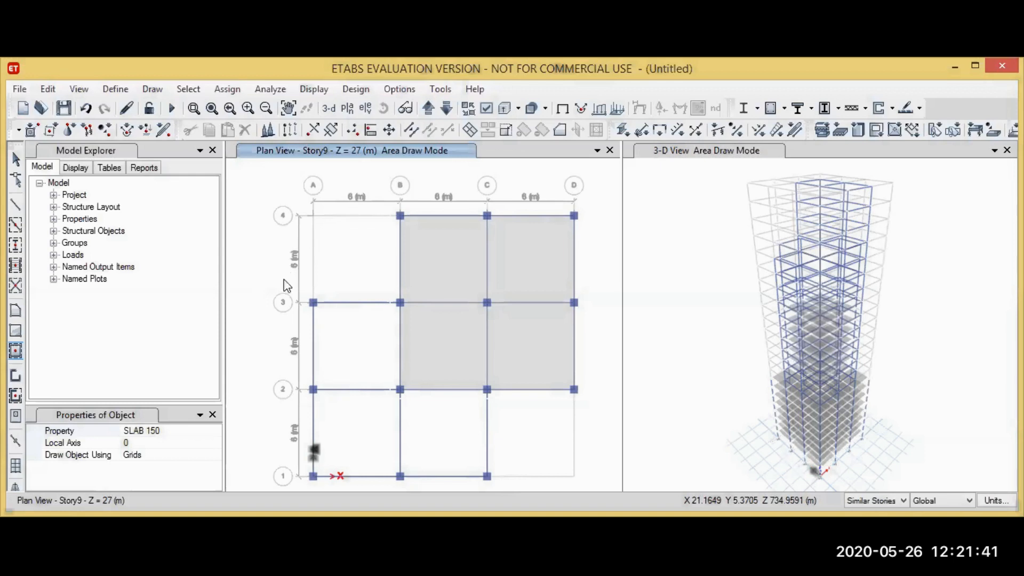
left_click_drag(284, 282, 510, 490)
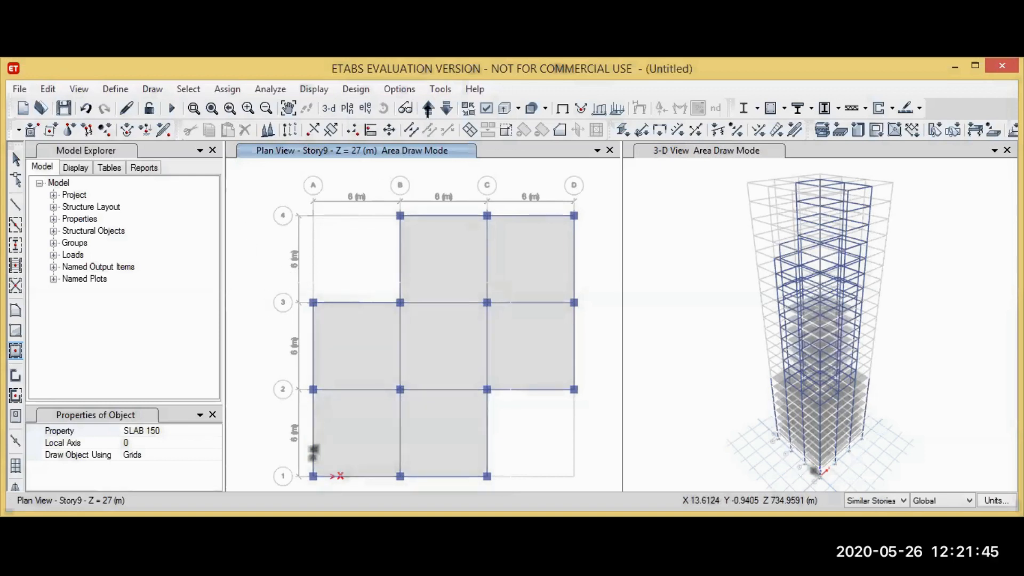
Move the plan view up story by story from Story9 to Story15 at Z = 45 m.
left_click(430, 108)
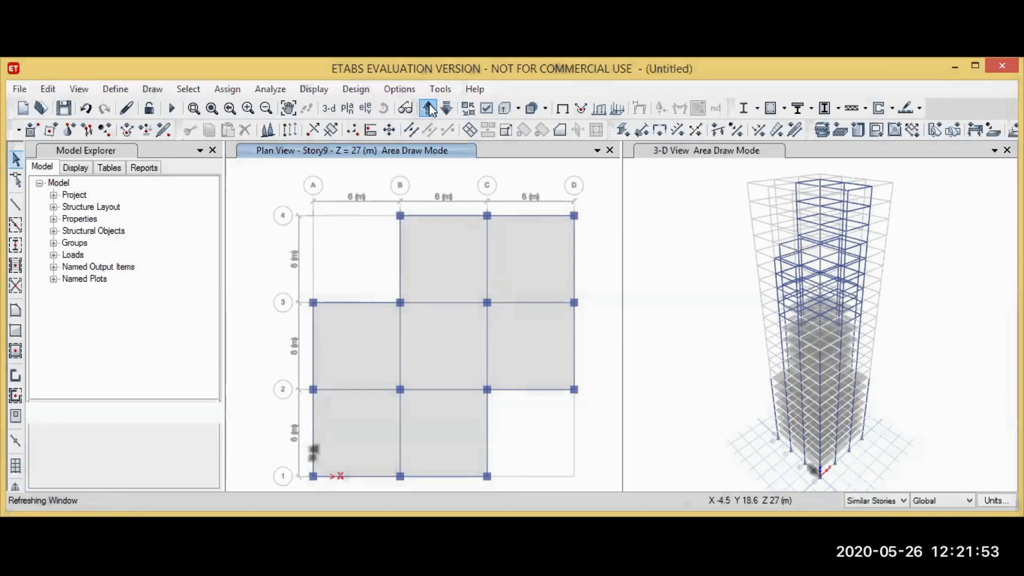
left_click(430, 108)
left_click(430, 108)
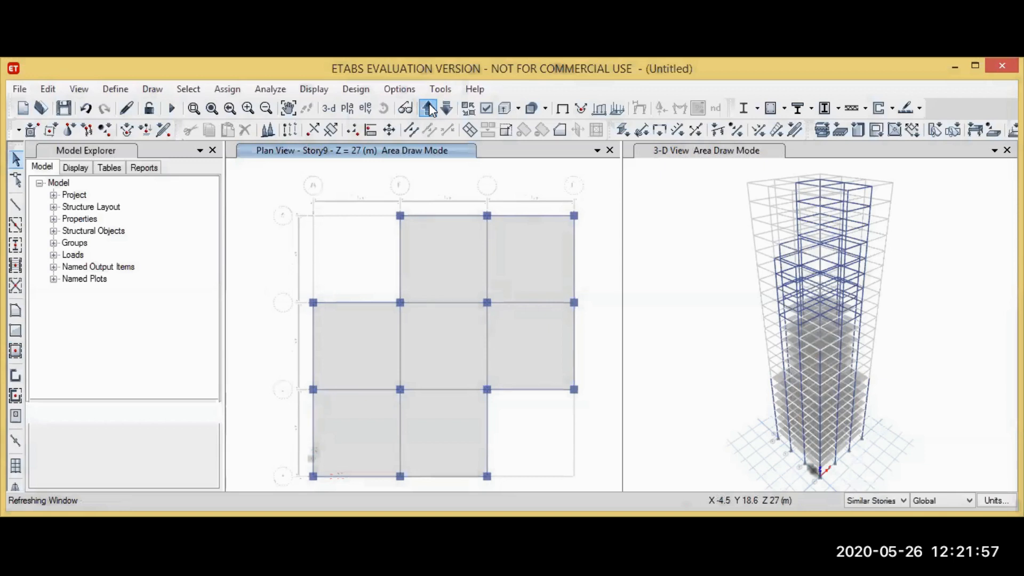
left_click(431, 109)
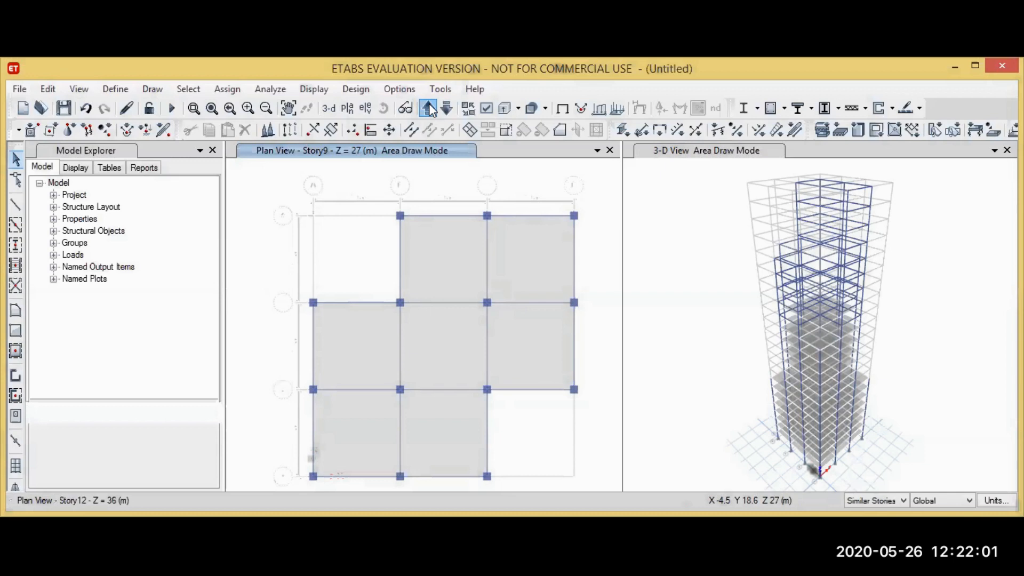
left_click(431, 109)
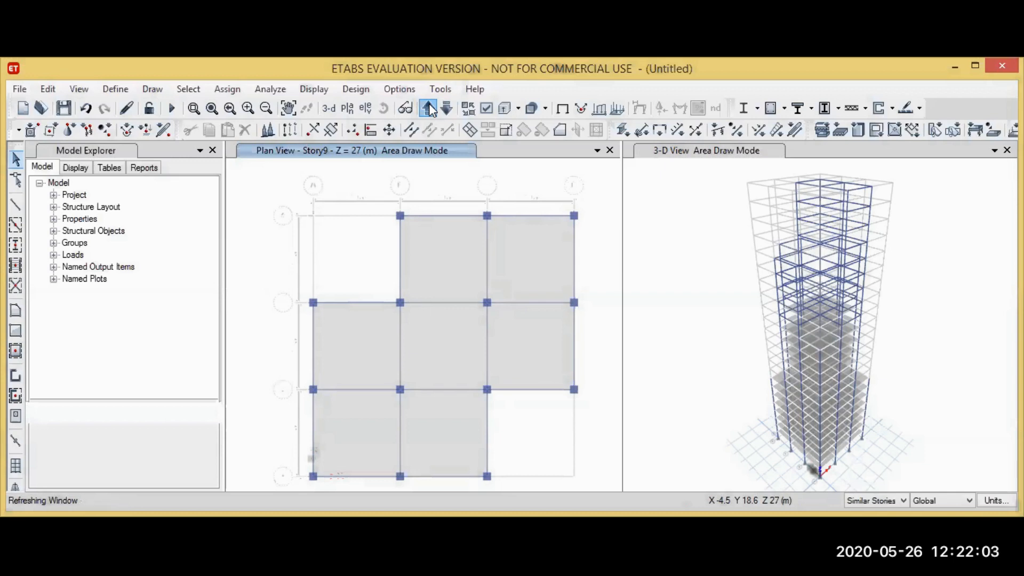
left_click(431, 109)
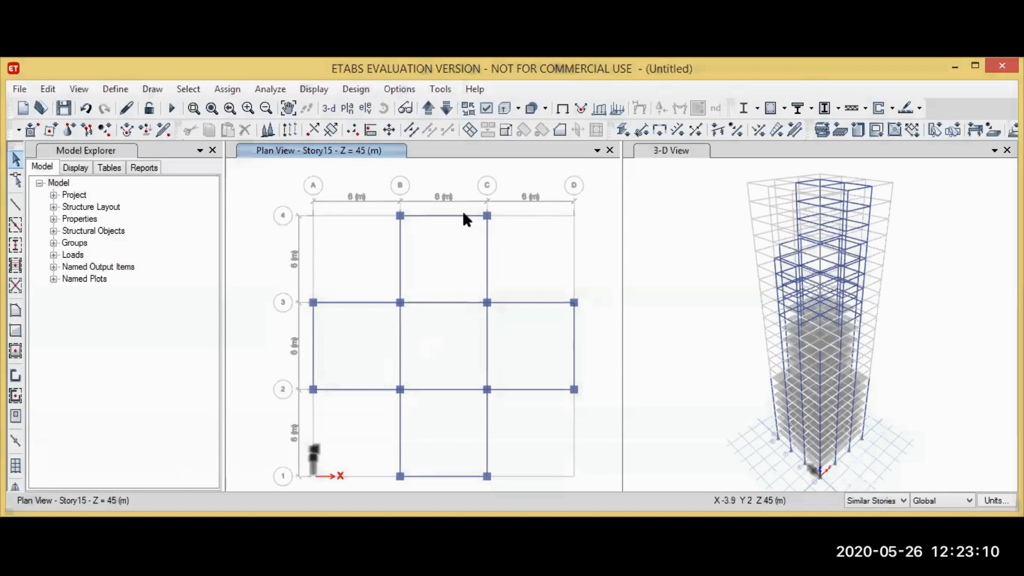
Quick draw SLAB 150 floor slabs on Story15 in a cross shape: grids B-C from 1 to 4 and grids A-D from 2 to 3.
left_click(154, 89)
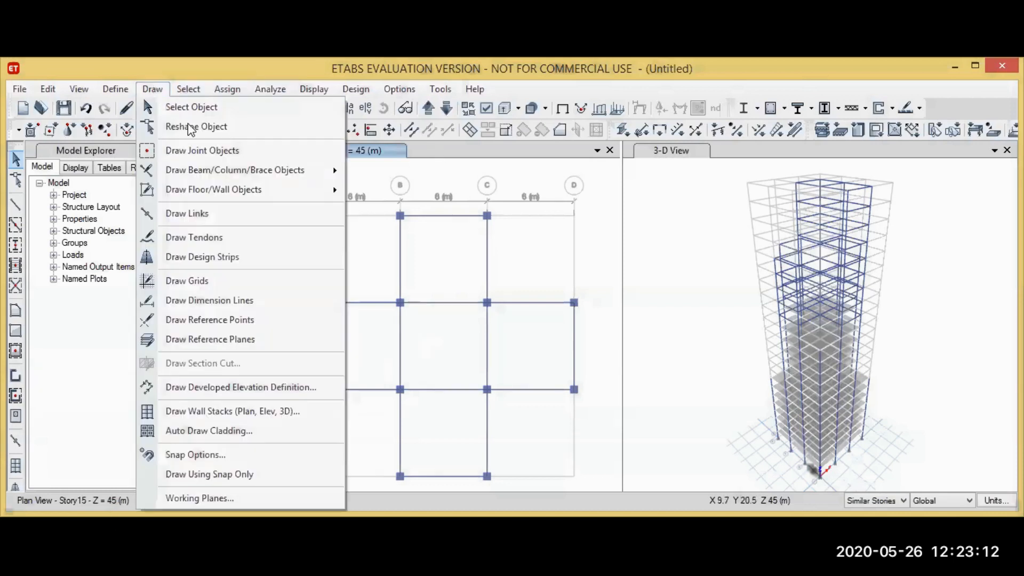
mouse_move(200, 184)
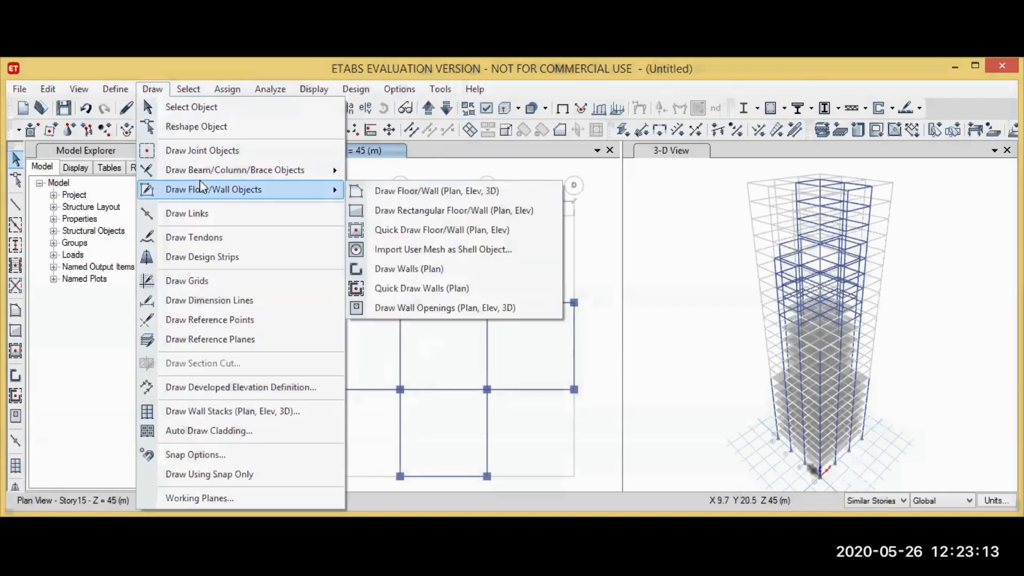
left_click(408, 229)
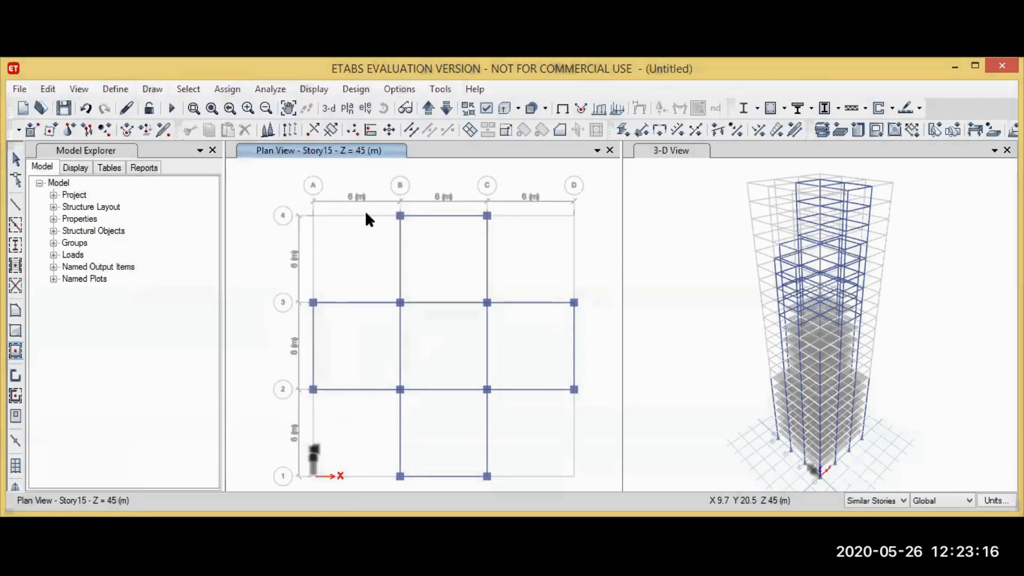
left_click(360, 297)
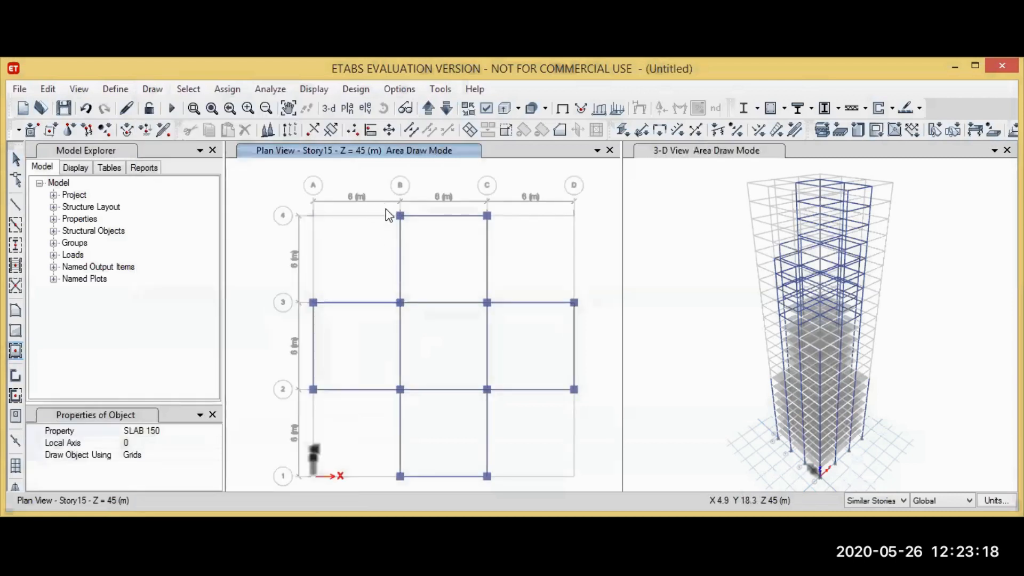
mouse_move(386, 207)
left_mouse_down()
mouse_move(495, 230)
mouse_move(524, 501)
left_mouse_up()
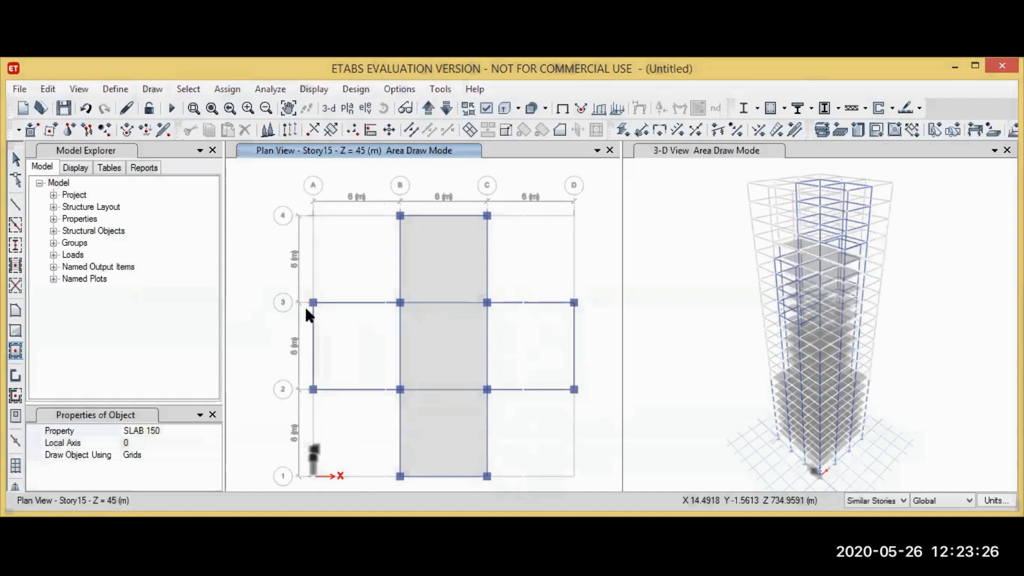
key("super+d")
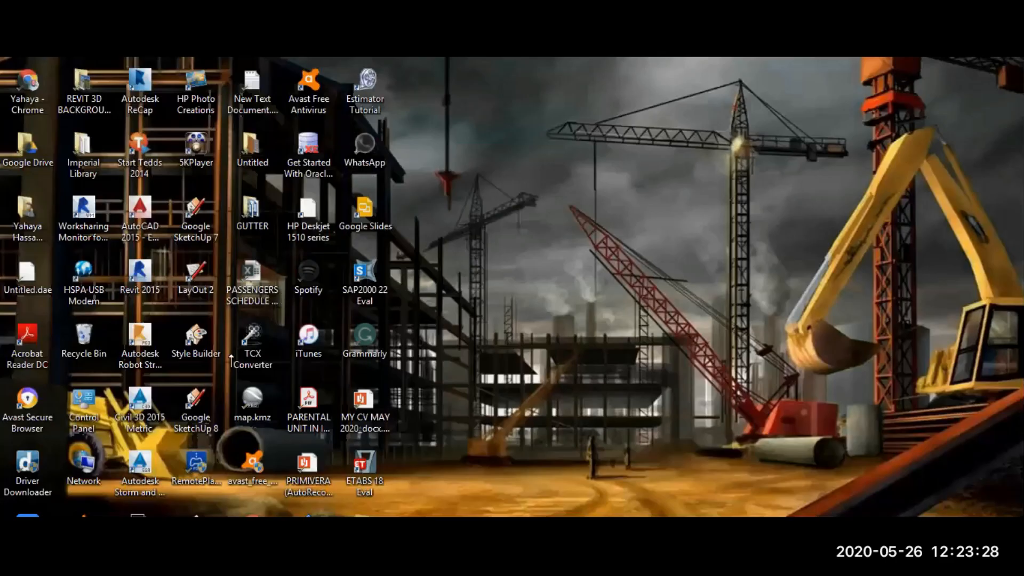
key("super+d")
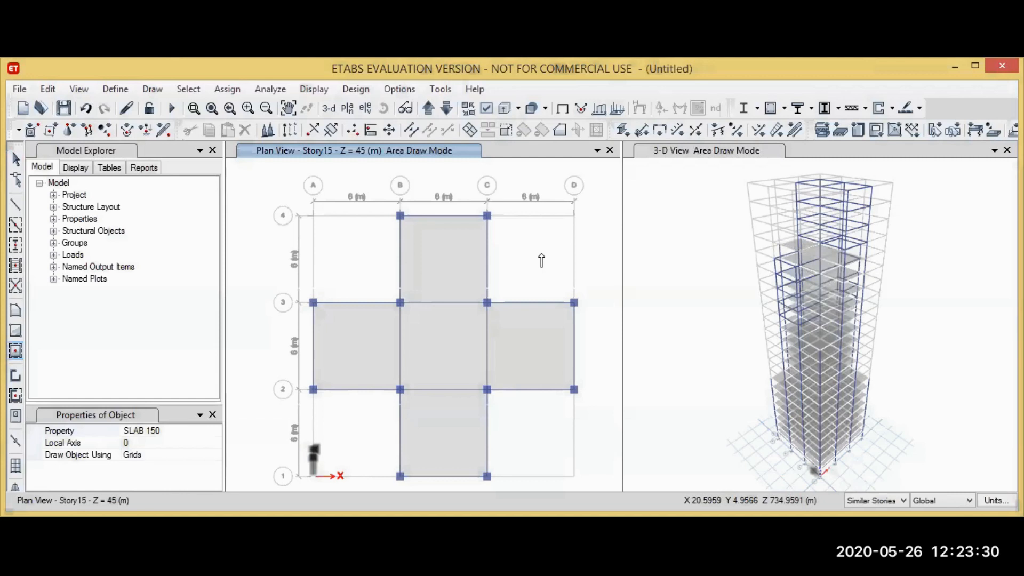
Bring the plan view from Story15 up to Story20 at Z = 60 m.
left_click(427, 110)
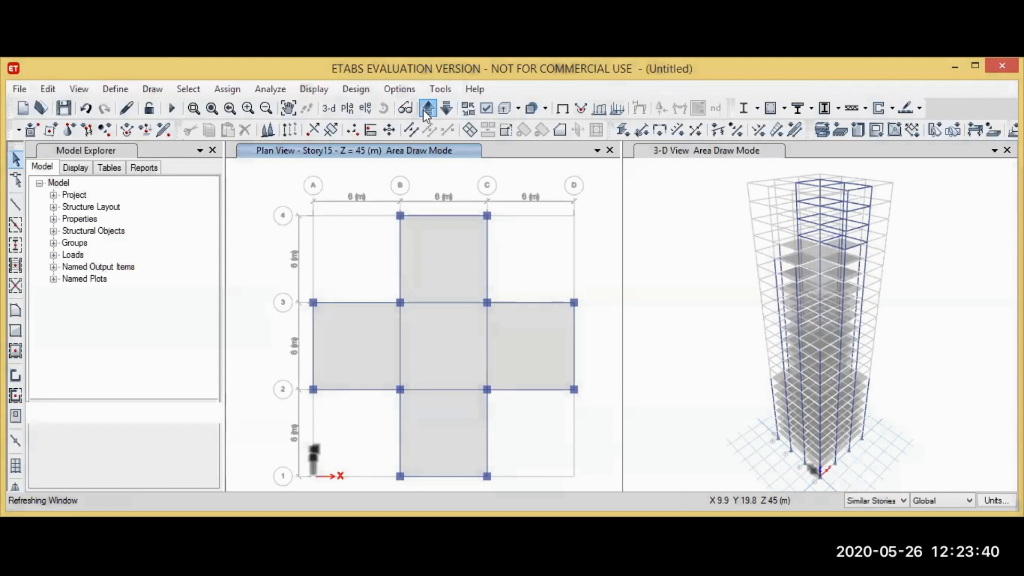
left_click(427, 109)
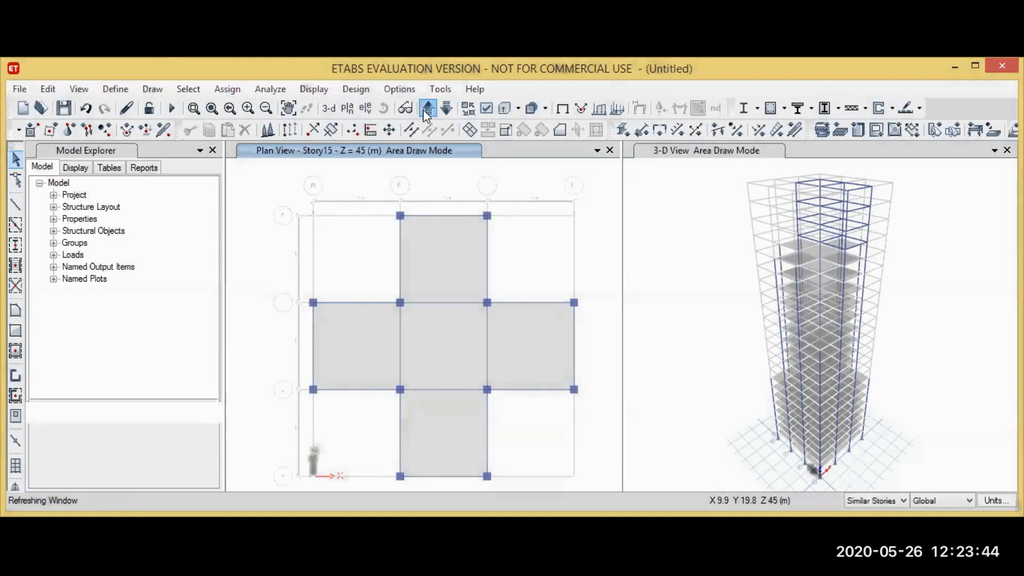
left_click(427, 110)
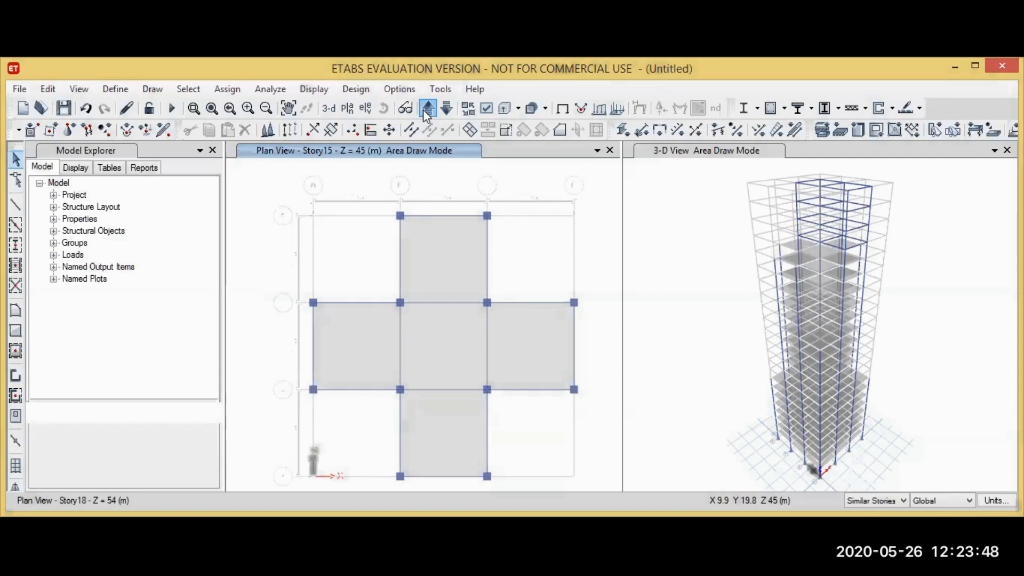
left_click(427, 110)
left_click(426, 110)
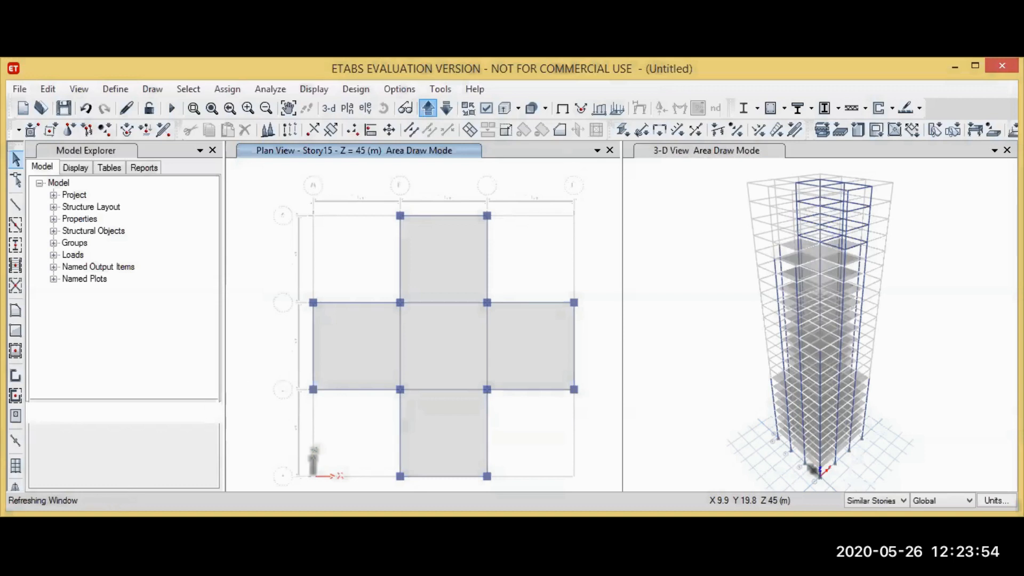
left_click(428, 109)
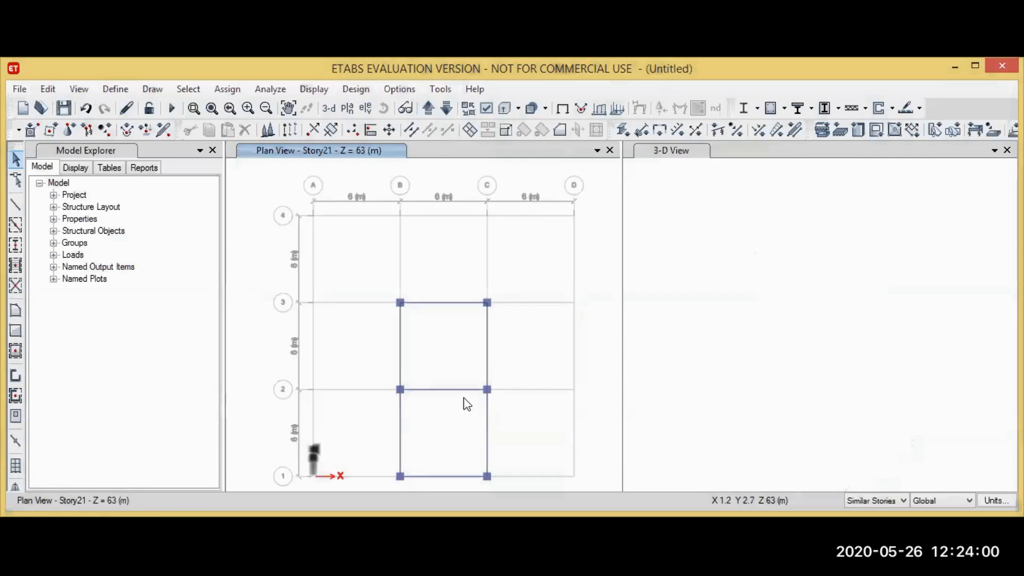
left_click(446, 109)
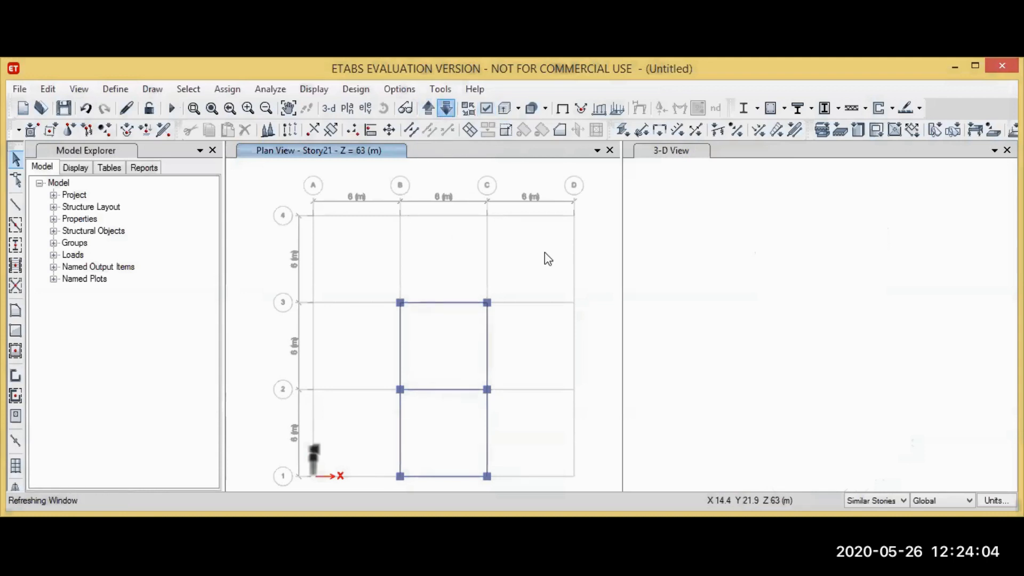
Quick draw SLAB 150 floor slabs in the two Story20 bays between grids B and C from 1 to 3, and end the drawing mode.
left_click(152, 90)
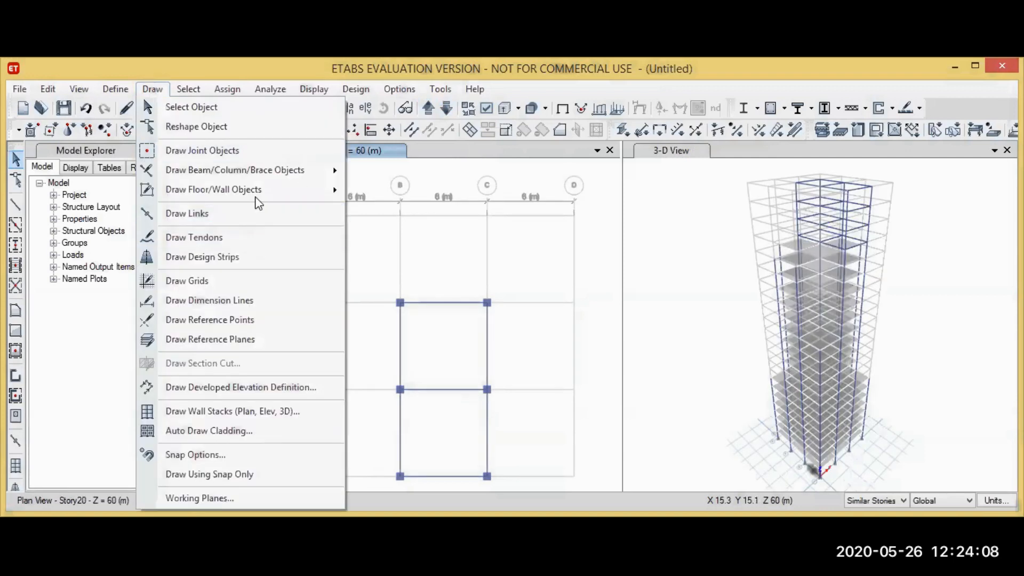
mouse_move(259, 197)
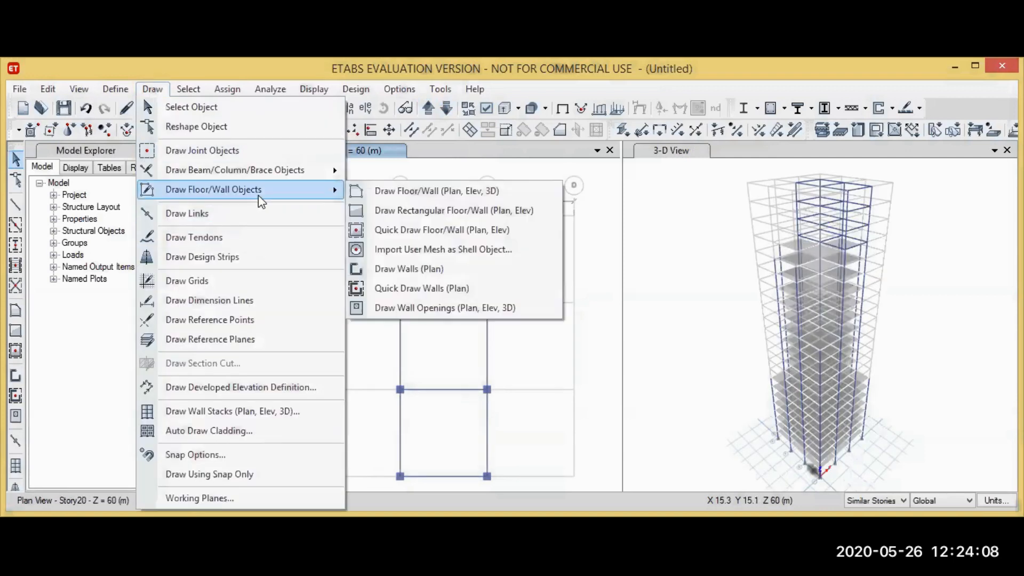
left_click(440, 234)
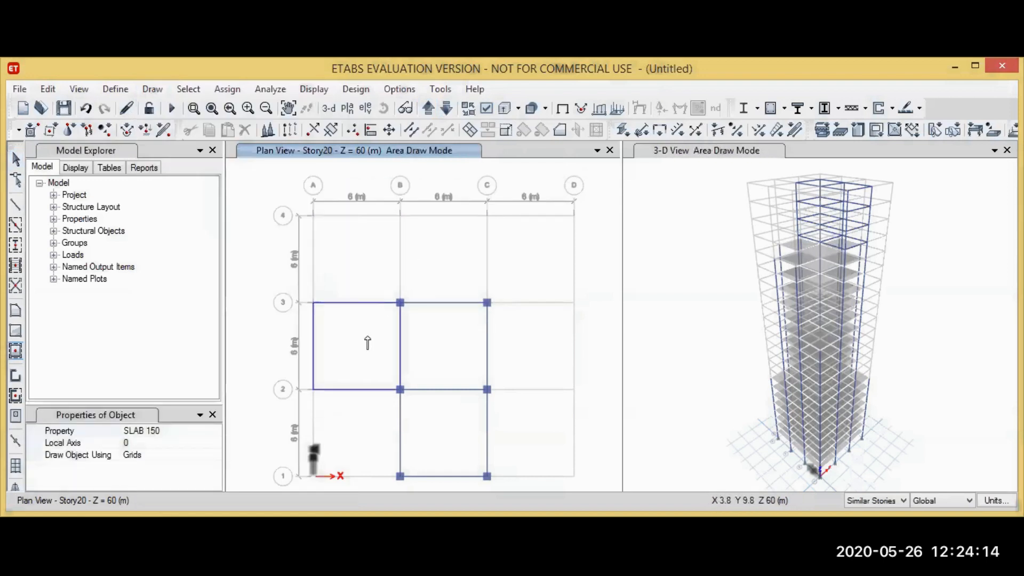
mouse_move(458, 292)
left_mouse_down()
mouse_move(555, 352)
mouse_move(560, 446)
mouse_move(517, 497)
left_mouse_up()
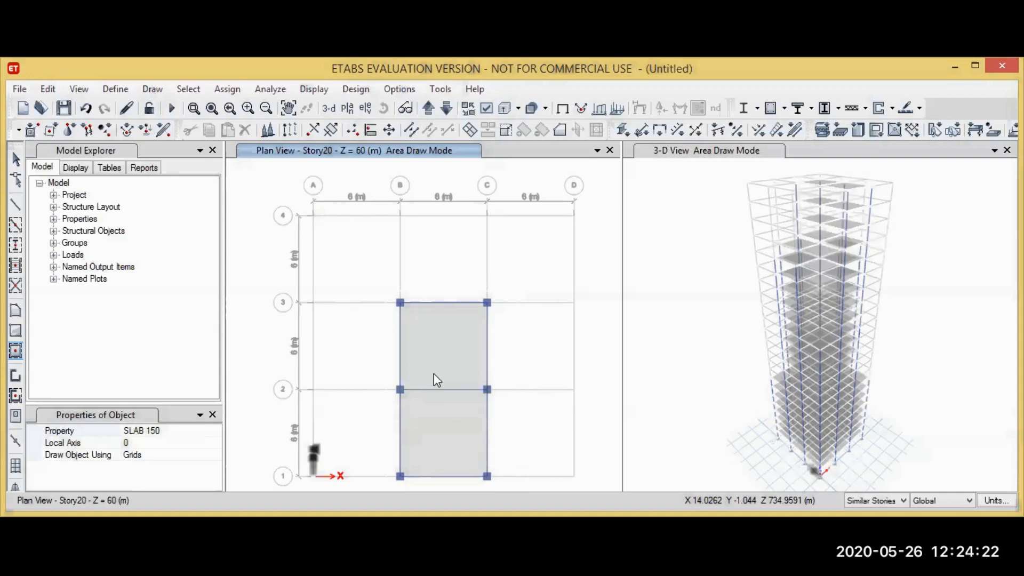
key("super+d")
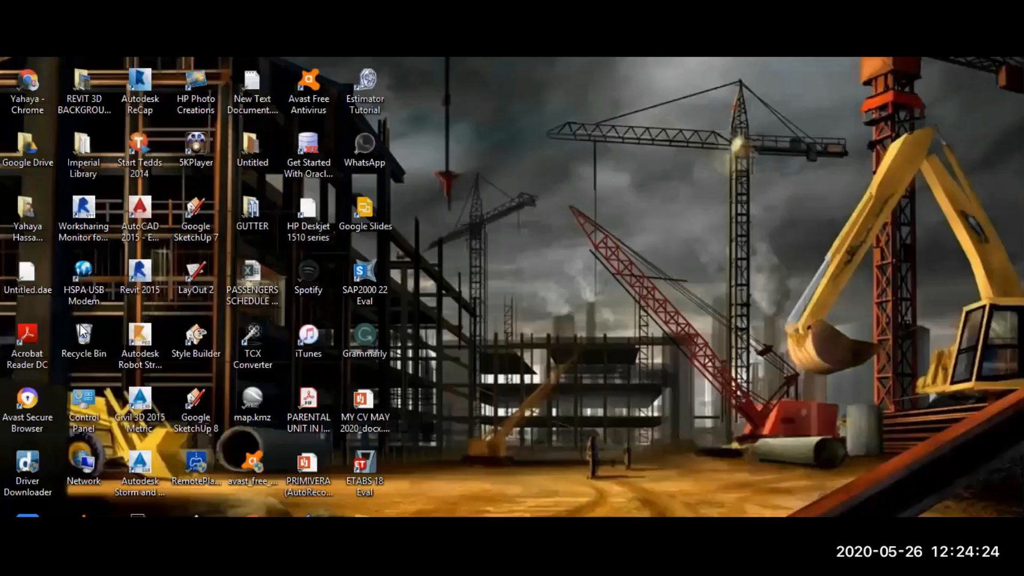
key("super+d")
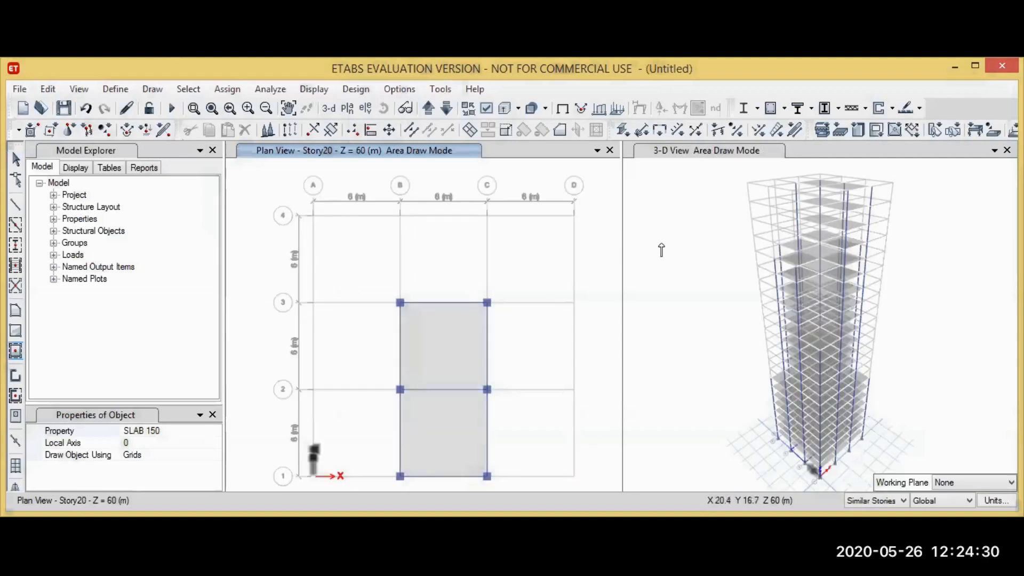
key("Escape")
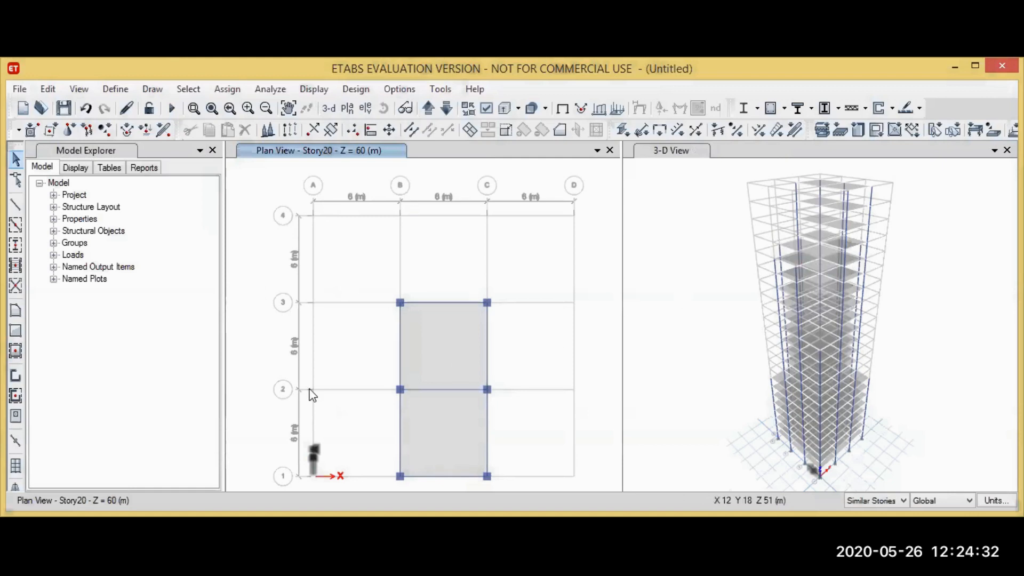
Save the model in the Documents folder as TALL BUILDING 1.
left_click(27, 89)
left_click(27, 83)
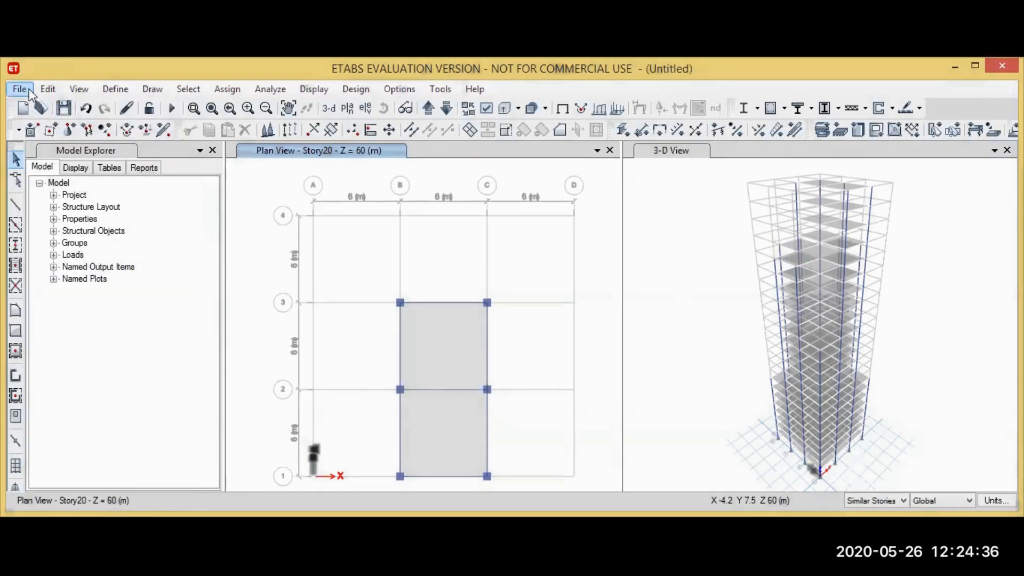
left_click(28, 88)
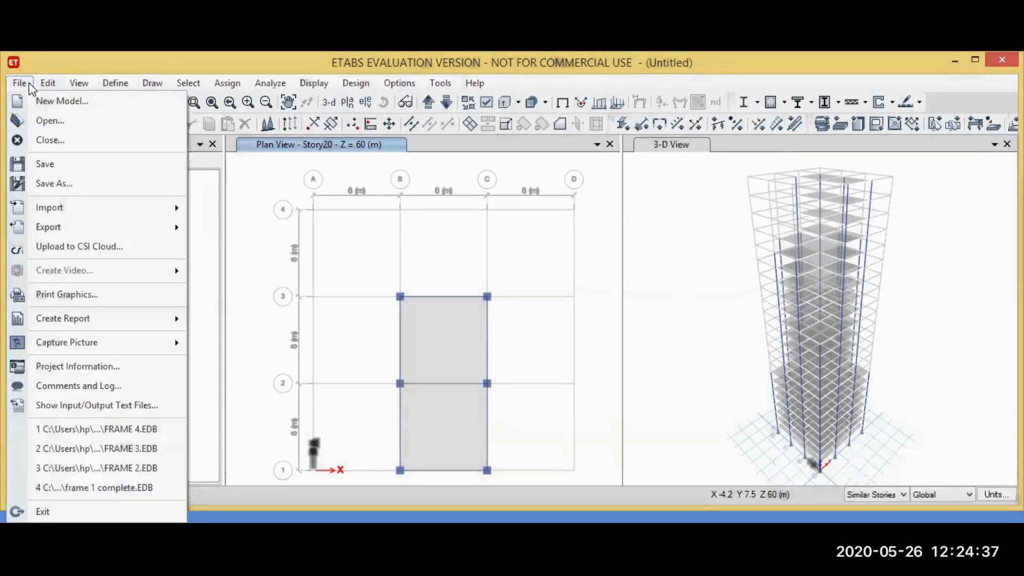
left_click(55, 165)
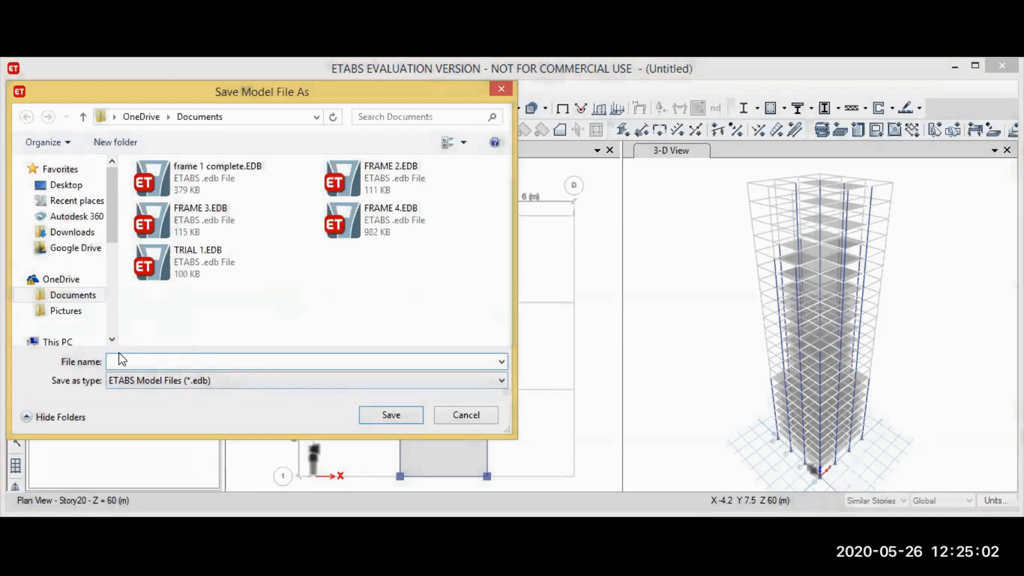
type("TALL BUILDING 1")
left_click(386, 417)
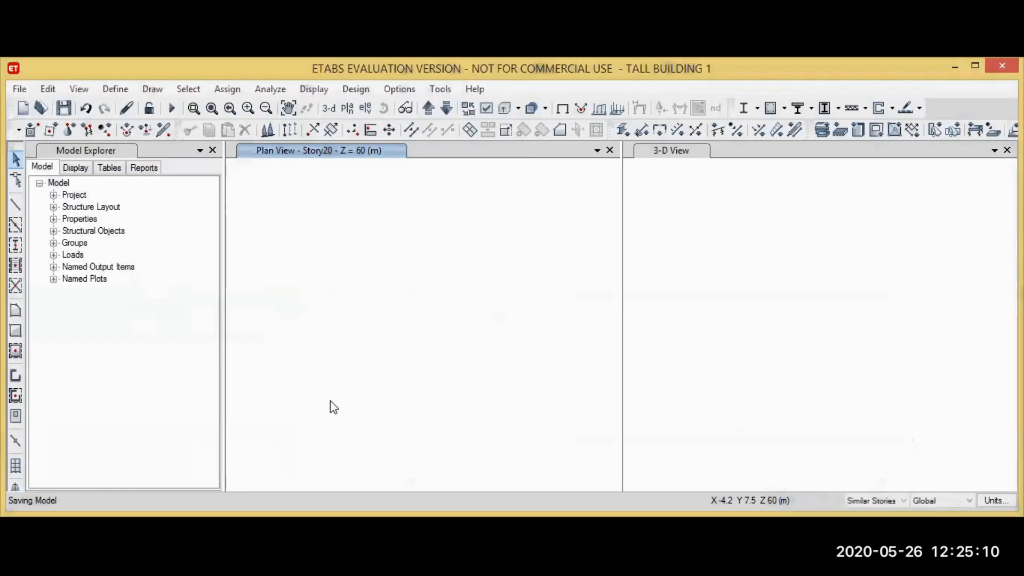